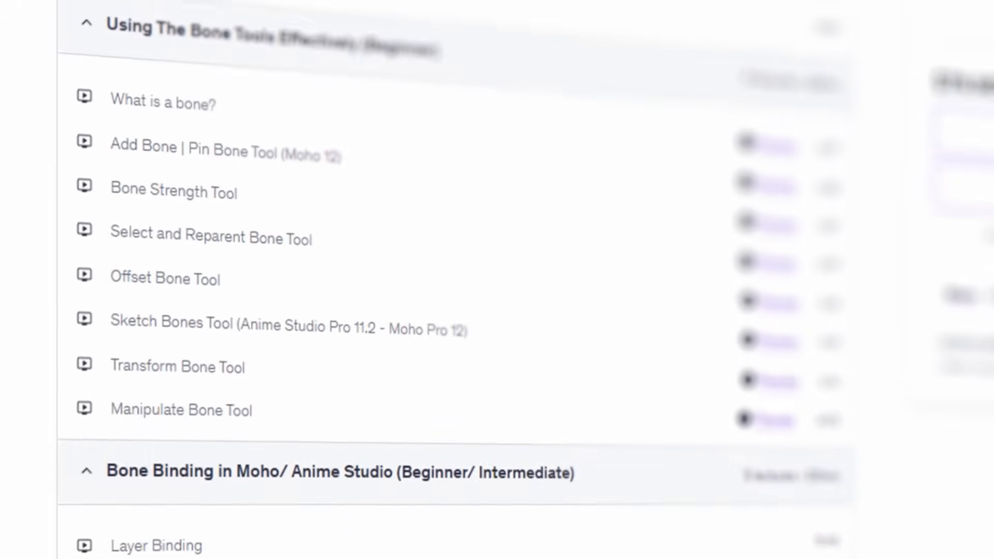
pyautogui.scroll(-5, 450, 279)
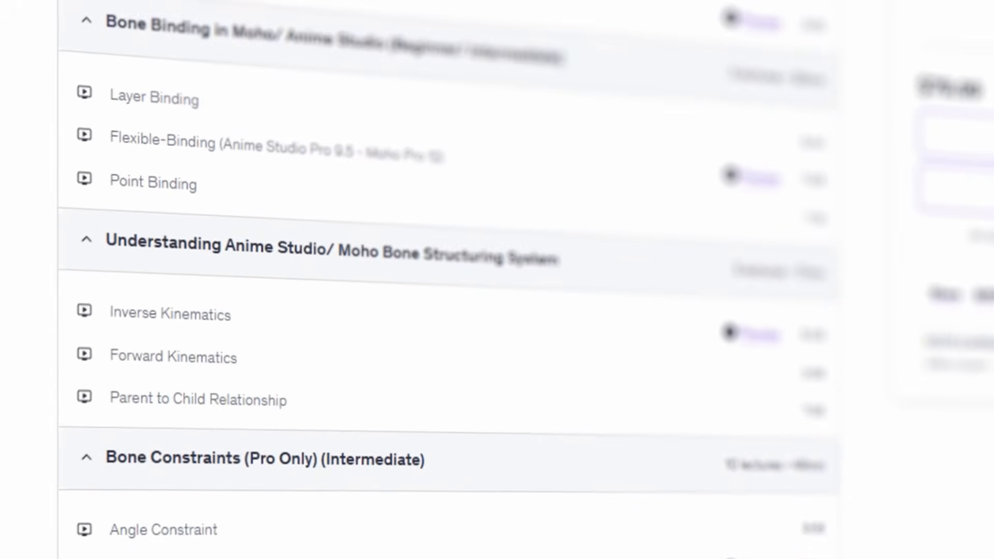
pyautogui.scroll(-5, 450, 279)
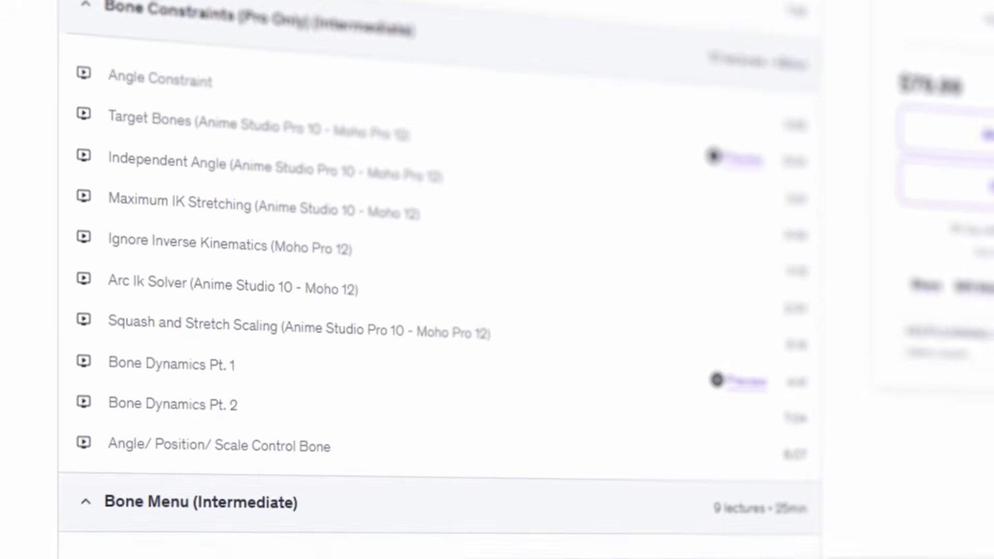
pyautogui.scroll(-8, 429, 279)
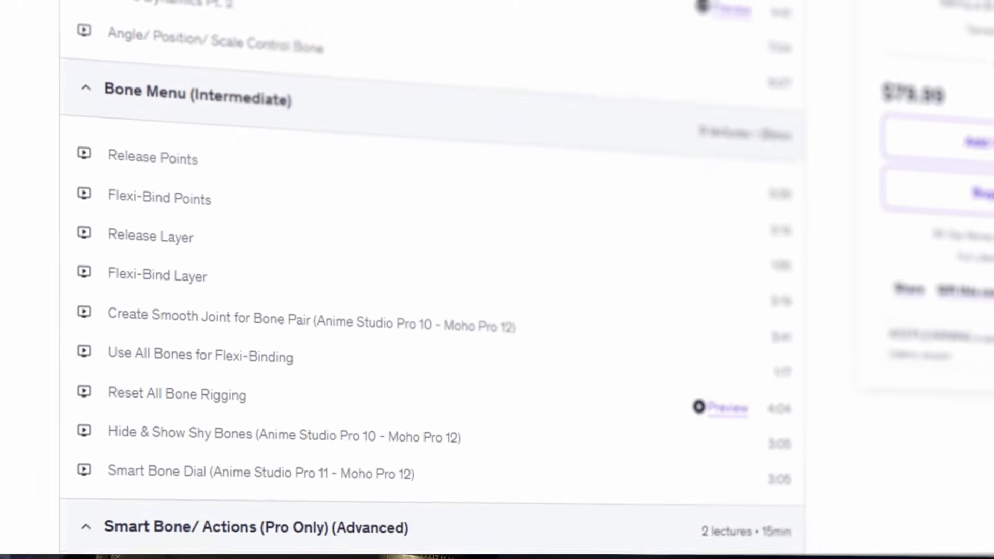
pyautogui.scroll(-3, 430, 279)
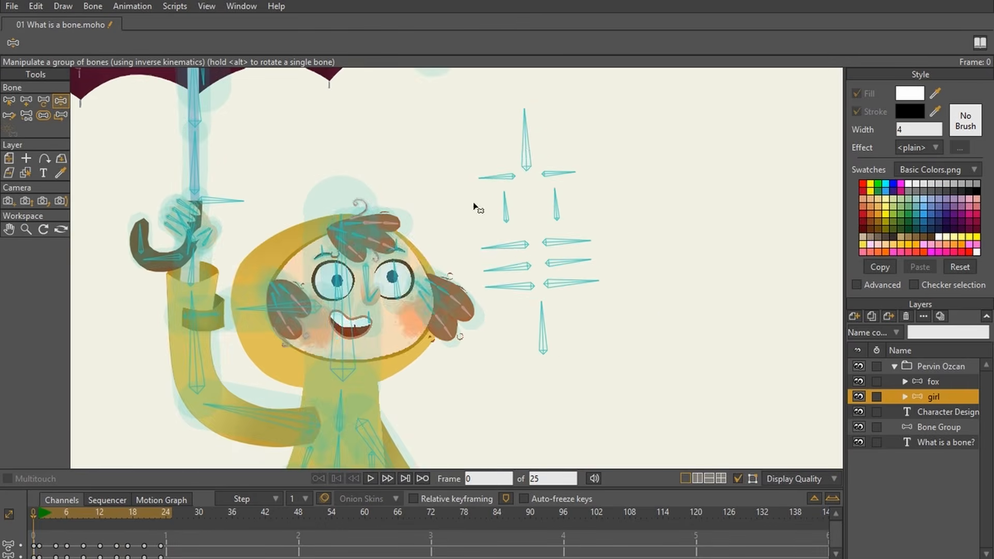
# Select the girl's body control bone, play her animation, and return to the start frame
pyautogui.click(512, 284)
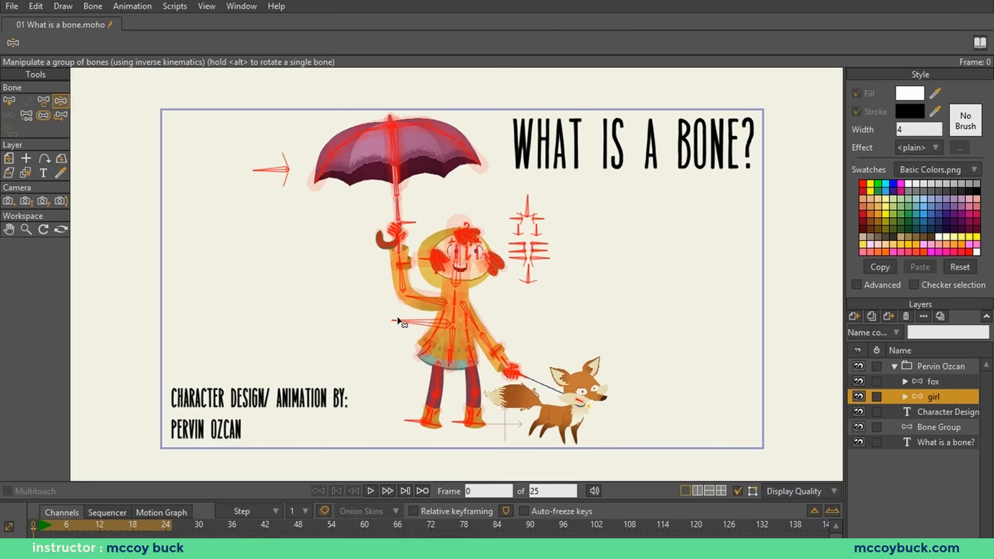
pyautogui.click(339, 332)
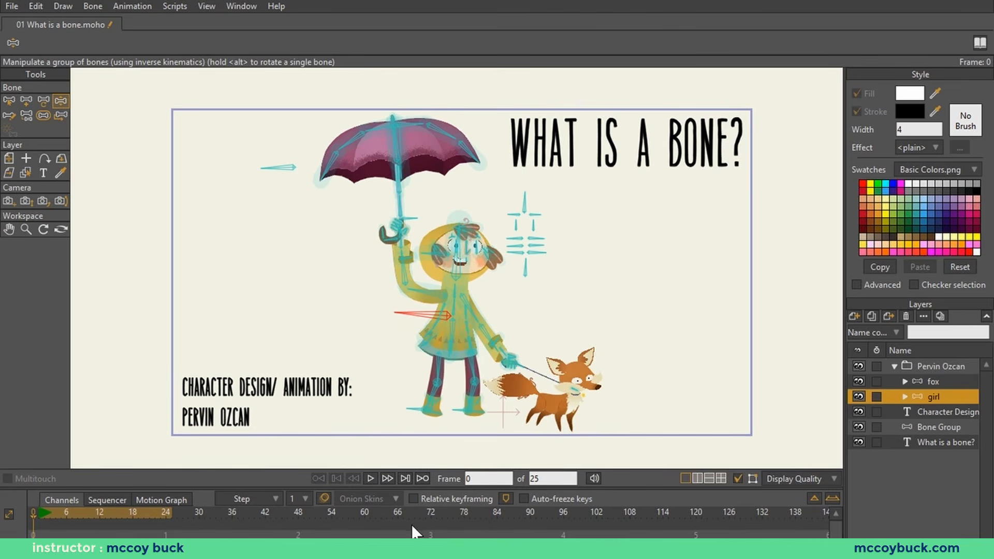
pyautogui.click(371, 478)
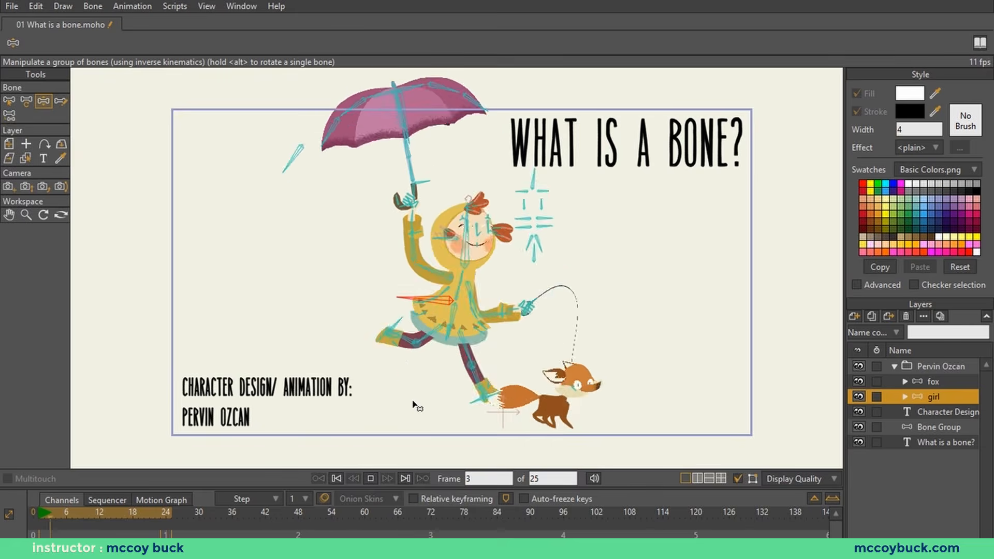
pyautogui.click(369, 477)
pyautogui.click(341, 479)
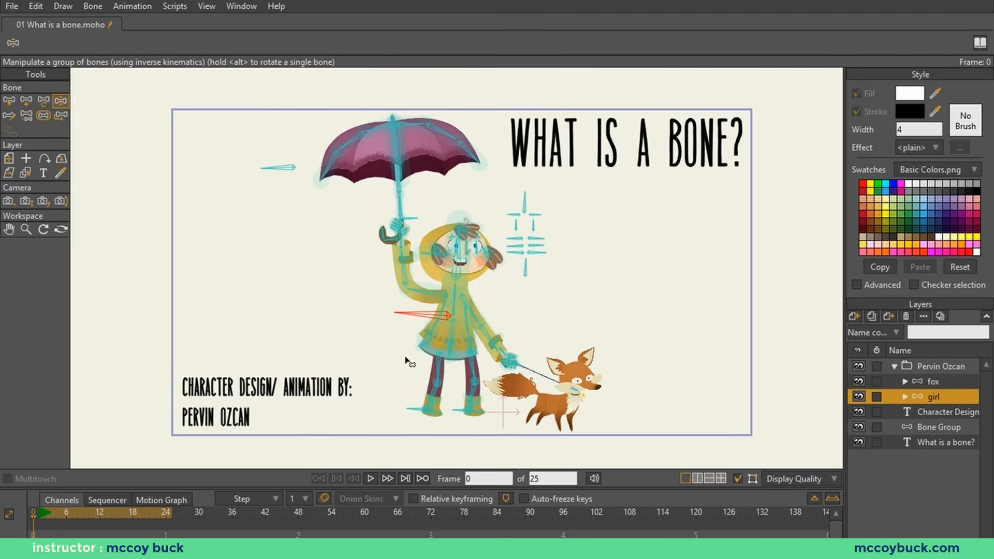
# Test the girl's rig with Manipulate Bones by moving her raised forearm, an umbrella bone, her face and the body control bone
pyautogui.moveTo(416, 295); pyautogui.dragTo(404, 203)
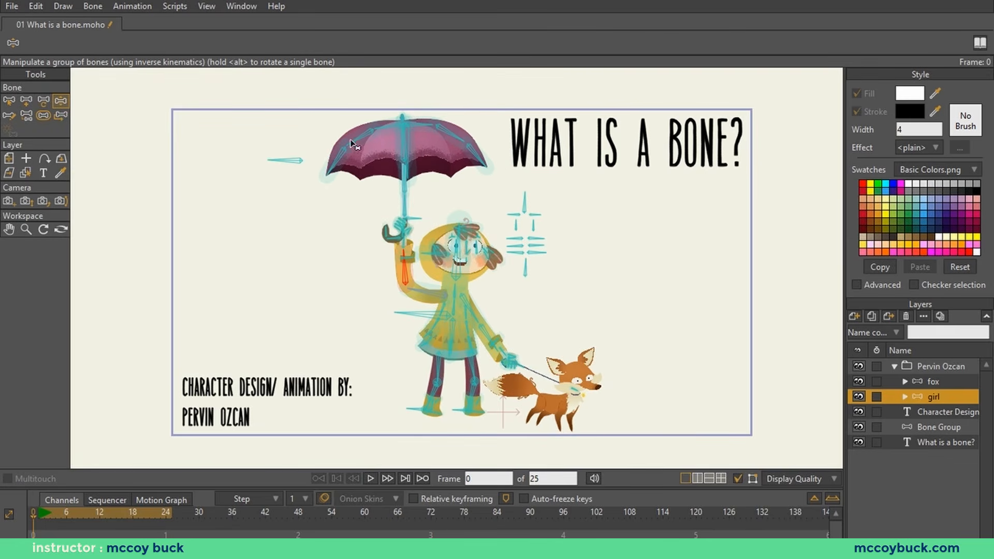
pyautogui.moveTo(353, 146); pyautogui.dragTo(341, 128)
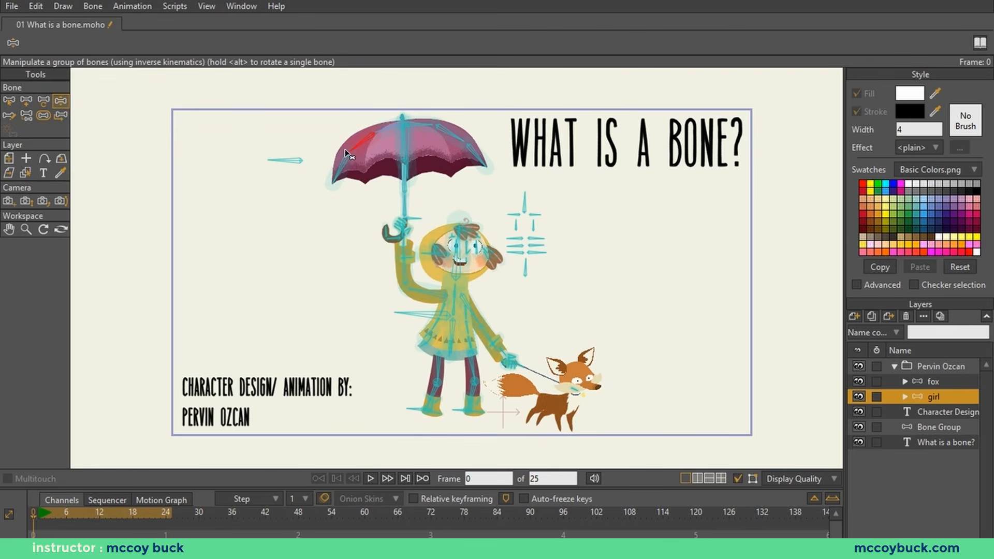
pyautogui.moveTo(455, 246)
pyautogui.mouseDown()
pyautogui.moveTo(440, 242)
pyautogui.moveTo(473, 245)
pyautogui.moveTo(452, 242)
pyautogui.mouseUp()
pyautogui.moveTo(475, 317)
pyautogui.mouseDown()
pyautogui.moveTo(484, 327)
pyautogui.moveTo(474, 325)
pyautogui.mouseUp()
pyautogui.moveTo(402, 322)
pyautogui.mouseDown()
pyautogui.moveTo(387, 345)
pyautogui.moveTo(438, 327)
pyautogui.moveTo(419, 316)
pyautogui.mouseUp()
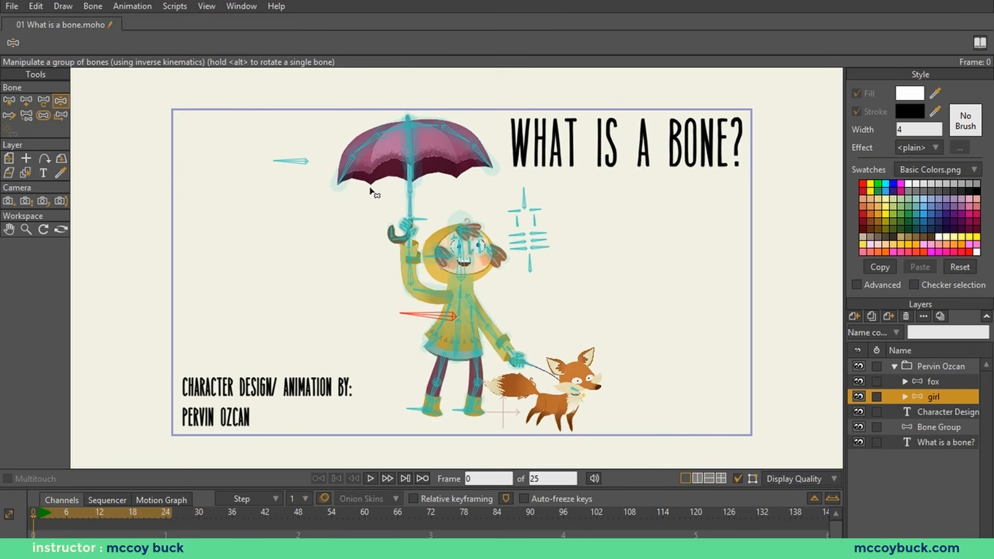
# Test the facial control bones beside the girl's head by moving several of them with Manipulate Bones
pyautogui.scroll(3, 492, 259)
pyautogui.scroll(3, 561, 291)
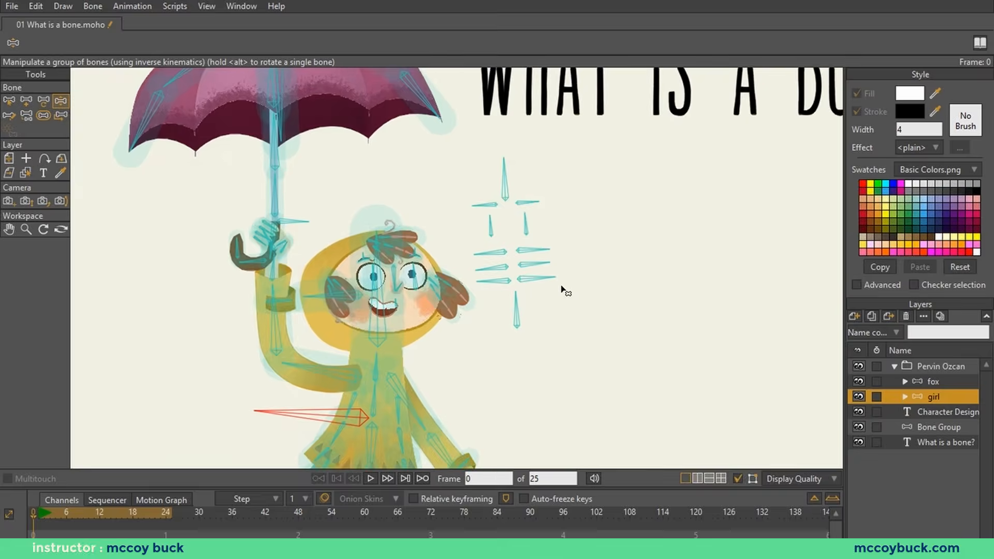
pyautogui.moveTo(526, 149); pyautogui.dragTo(535, 125)
pyautogui.click(502, 175)
pyautogui.moveTo(504, 245)
pyautogui.mouseDown()
pyautogui.moveTo(515, 277)
pyautogui.moveTo(502, 250)
pyautogui.mouseUp()
pyautogui.moveTo(509, 289)
pyautogui.mouseDown()
pyautogui.moveTo(509, 326)
pyautogui.moveTo(490, 298)
pyautogui.moveTo(492, 262)
pyautogui.moveTo(493, 313)
pyautogui.moveTo(506, 302)
pyautogui.mouseUp()
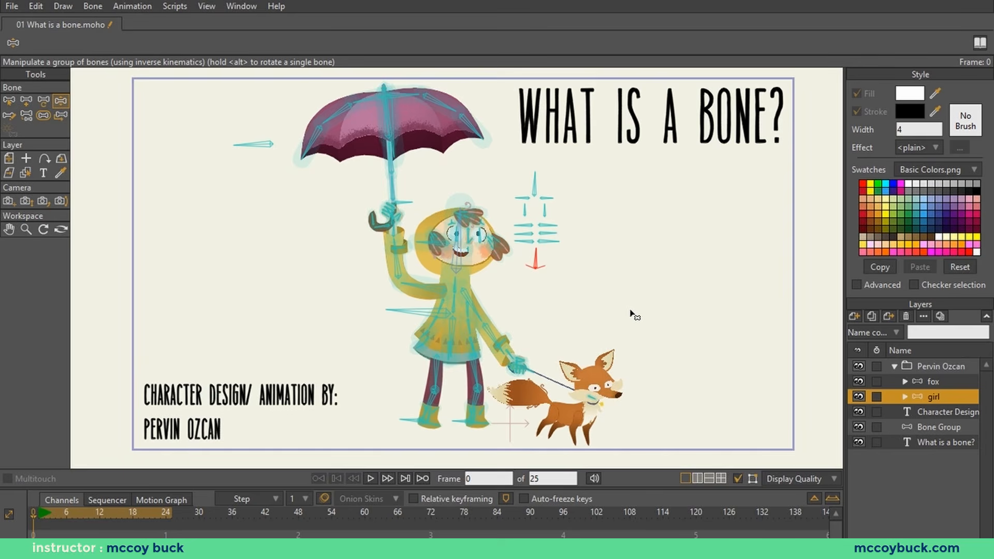
# Toggle the viewport display checkbox and play the girl's animation from frame 0
pyautogui.click(737, 477)
pyautogui.click(370, 478)
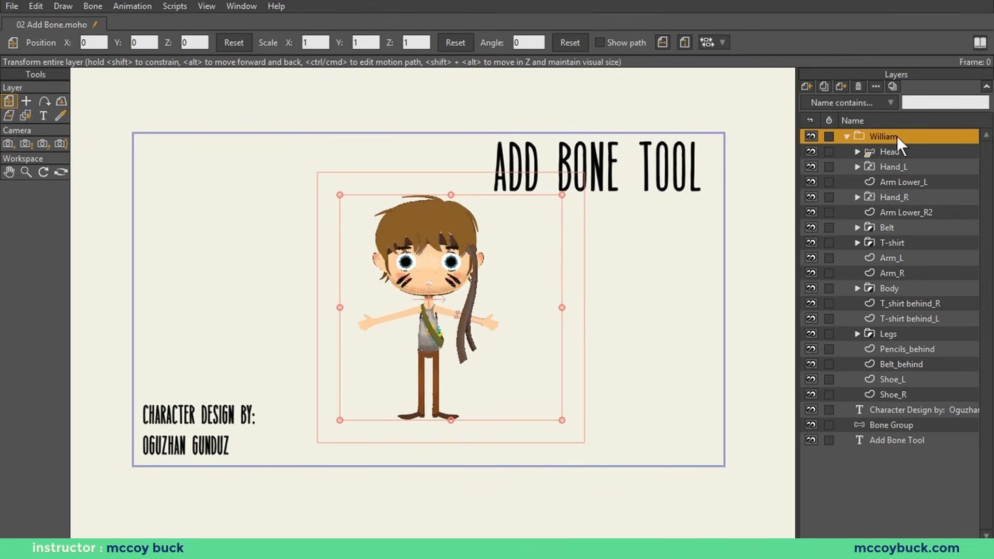
# Try to convert the William group layer to a bone layer
pyautogui.click(846, 137)
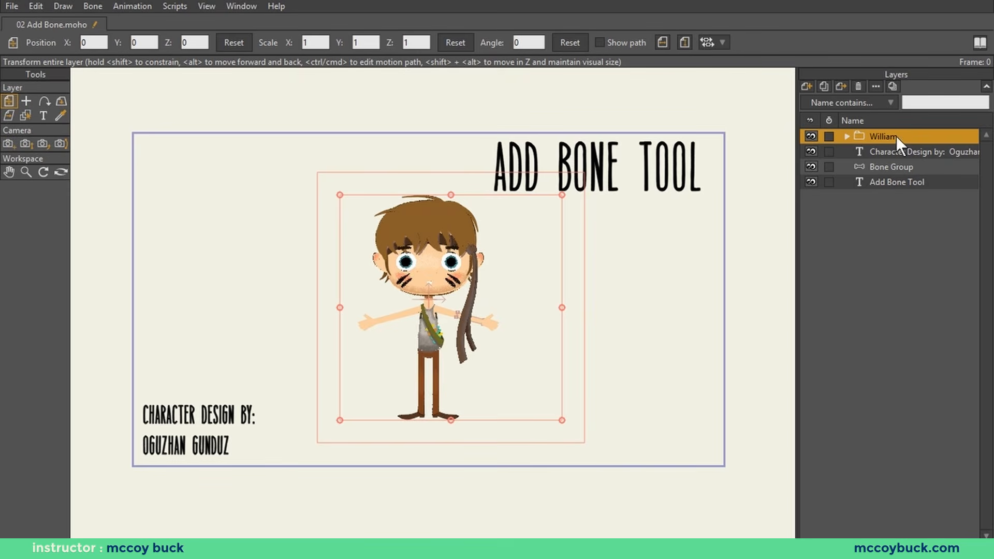
pyautogui.click(847, 137)
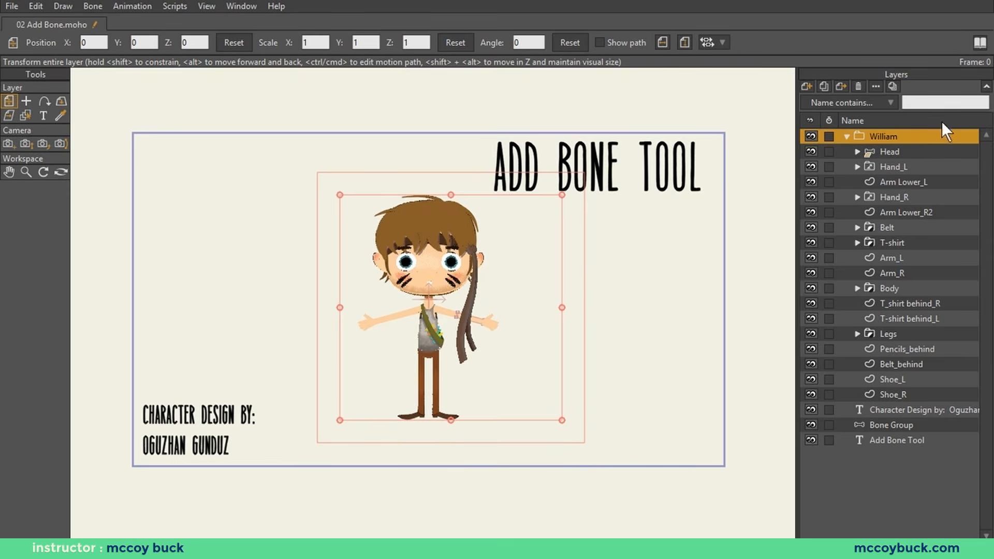
pyautogui.rightClick(891, 135)
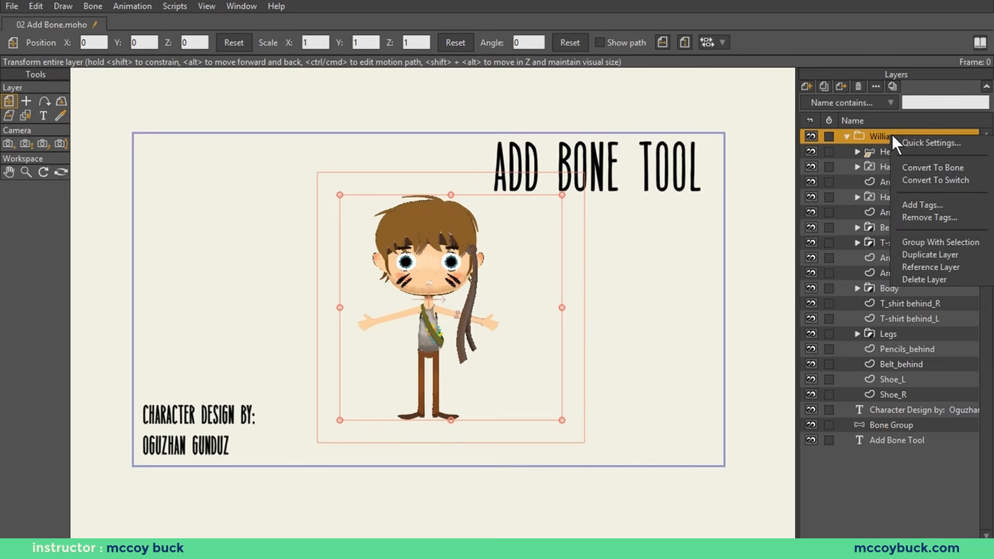
pyautogui.click(914, 167)
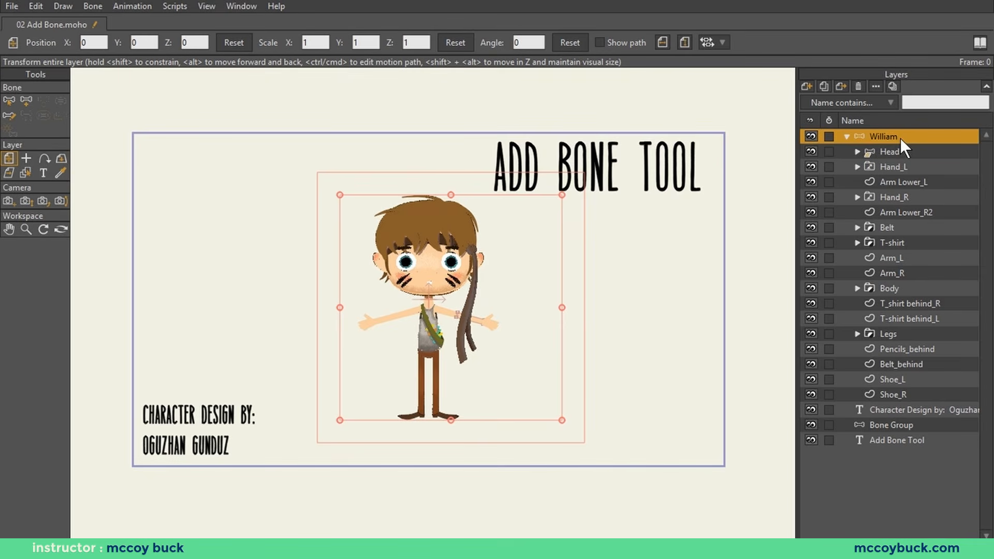
pyautogui.hotkey('ctrl', 'z')
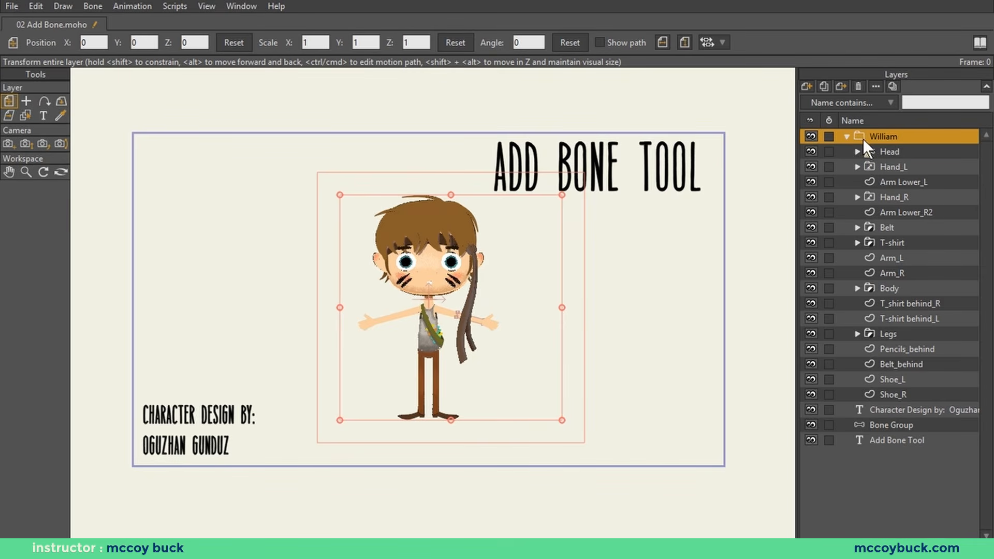
# Move the layers from Head to Shoe_R out of the William group and delete the emptied group
pyautogui.click(888, 151)
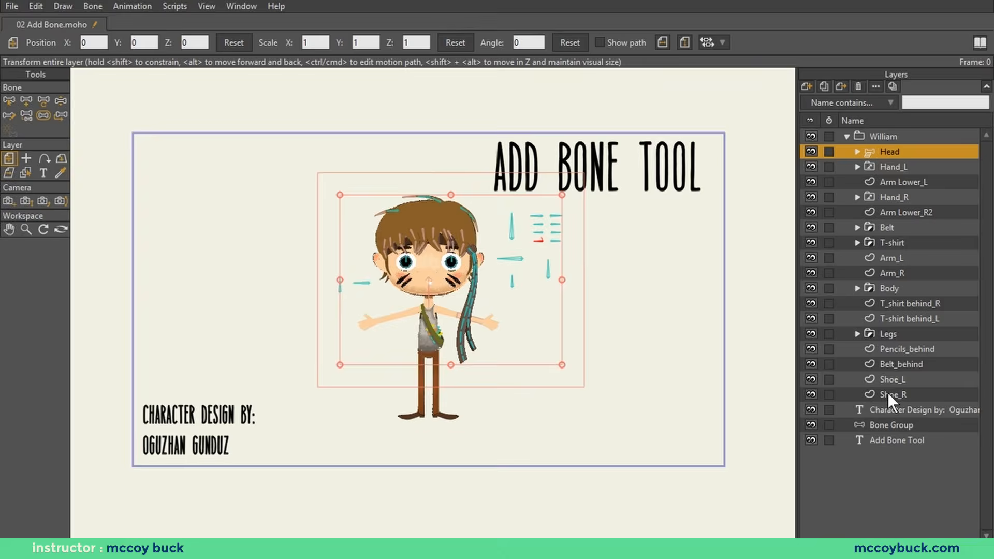
pyautogui.keyDown('shift'); pyautogui.click(888, 393); pyautogui.keyUp('shift')
pyautogui.moveTo(890, 150); pyautogui.dragTo(894, 131)
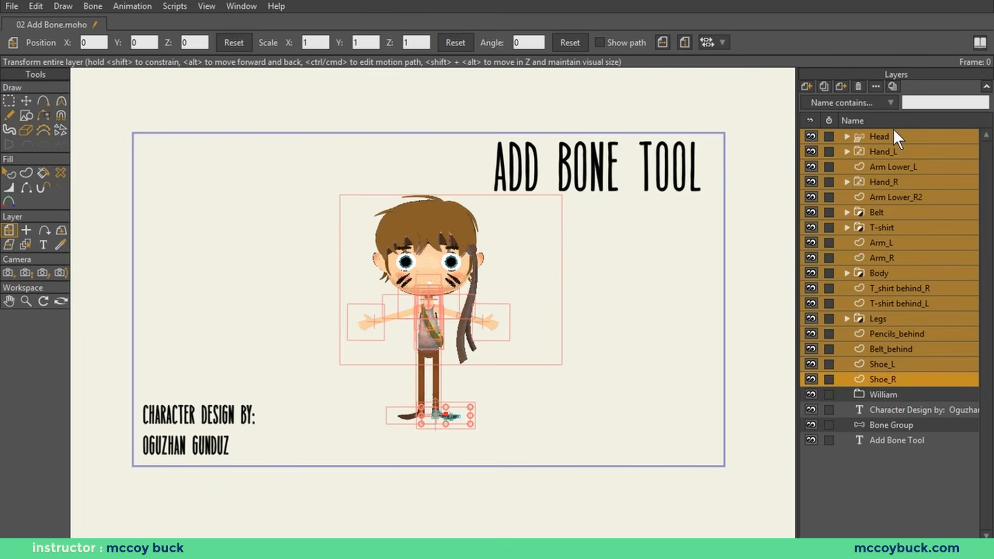
pyautogui.click(878, 396)
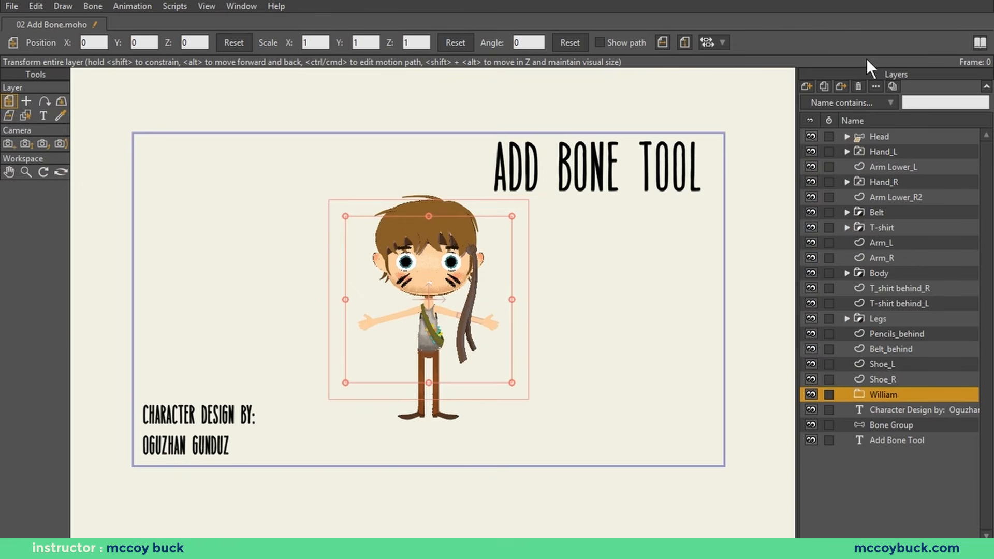
pyautogui.click(859, 86)
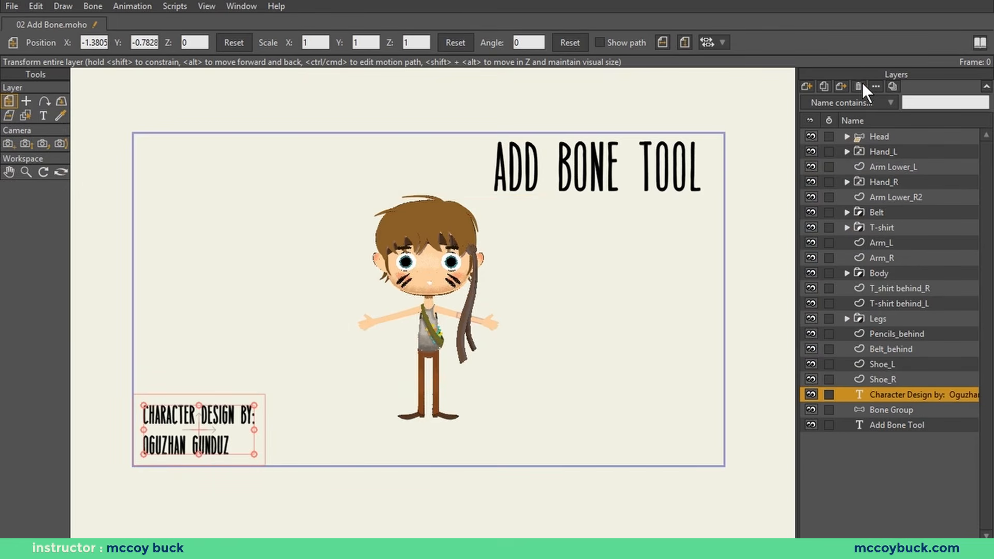
# Create a new bone layer above the Head layer and name it William
pyautogui.click(878, 135)
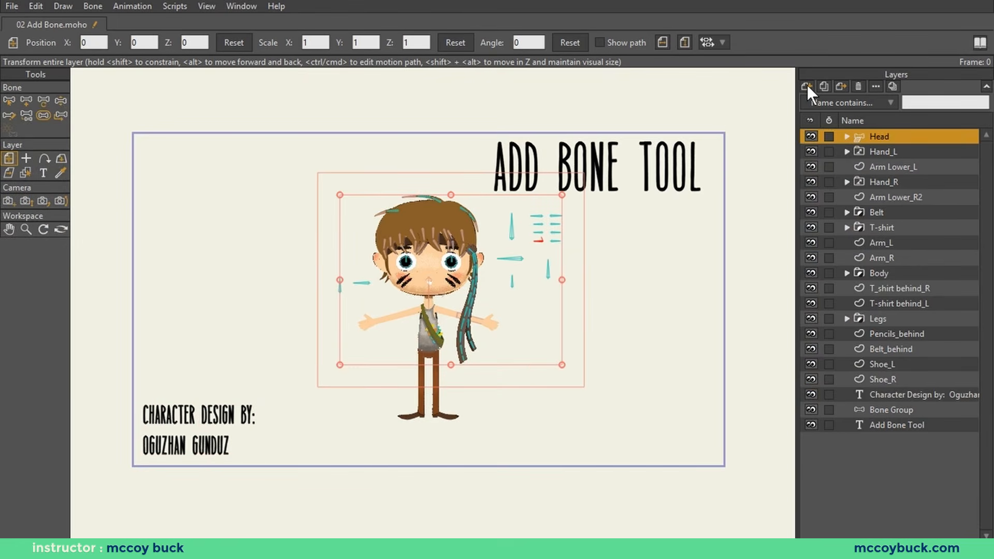
pyautogui.click(806, 85)
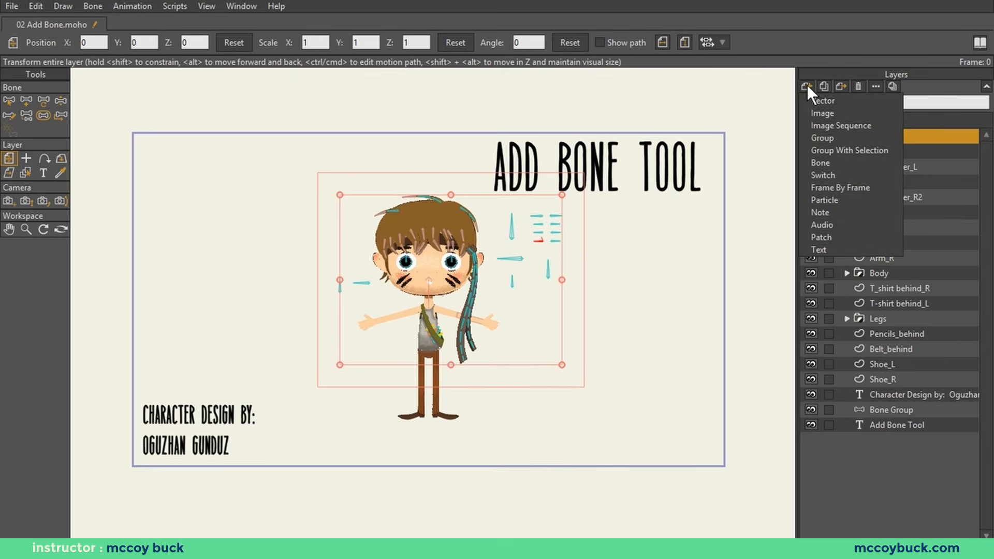
pyautogui.click(823, 164)
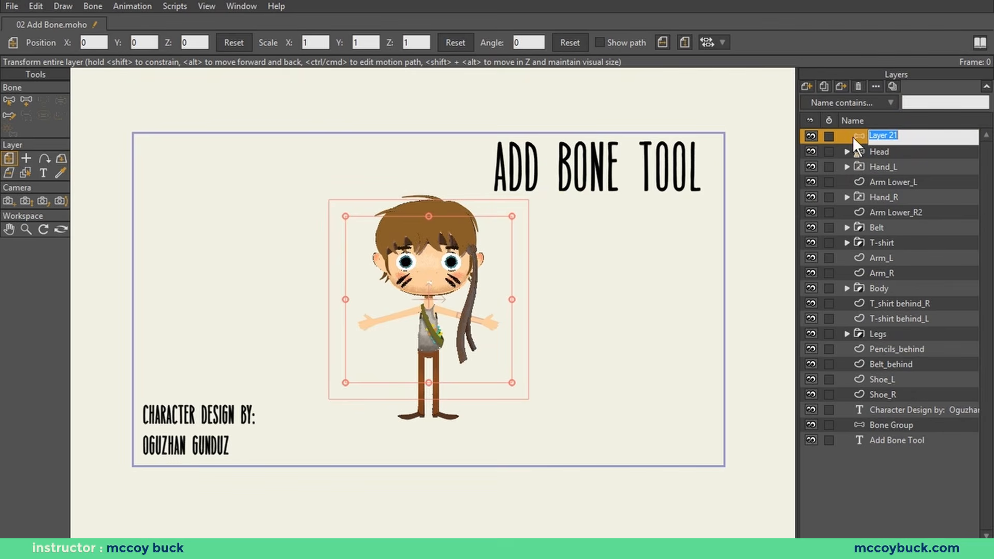
pyautogui.press('BackSpace')
pyautogui.write('William')
pyautogui.press('Return')
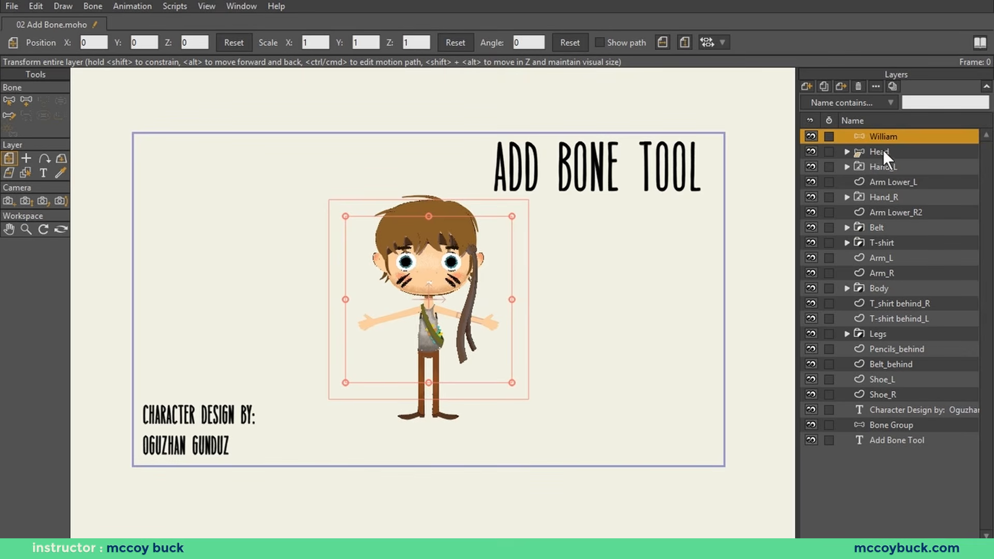
# Move the layers from Head to Shoe_R into the William bone layer and collapse it
pyautogui.click(878, 151)
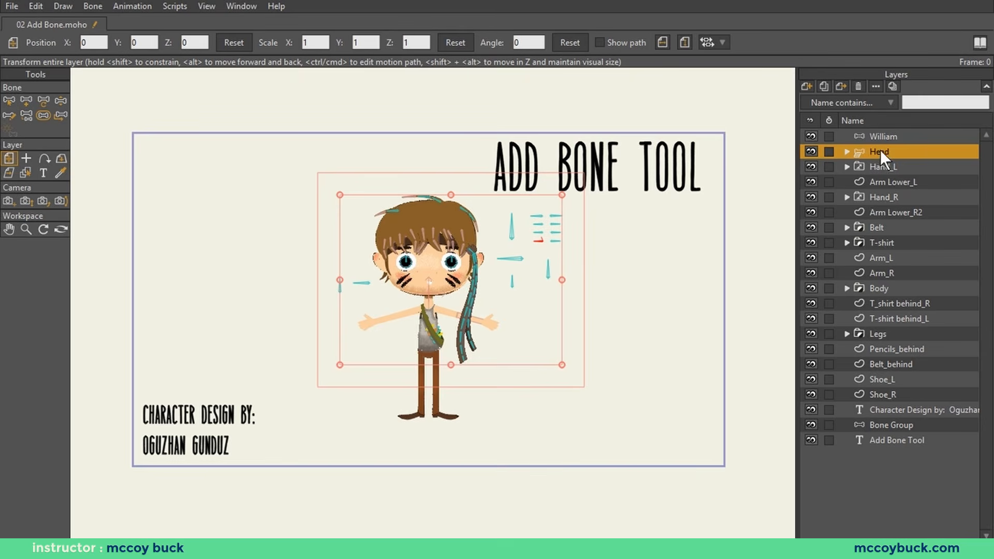
pyautogui.keyDown('shift'); pyautogui.click(883, 394); pyautogui.keyUp('shift')
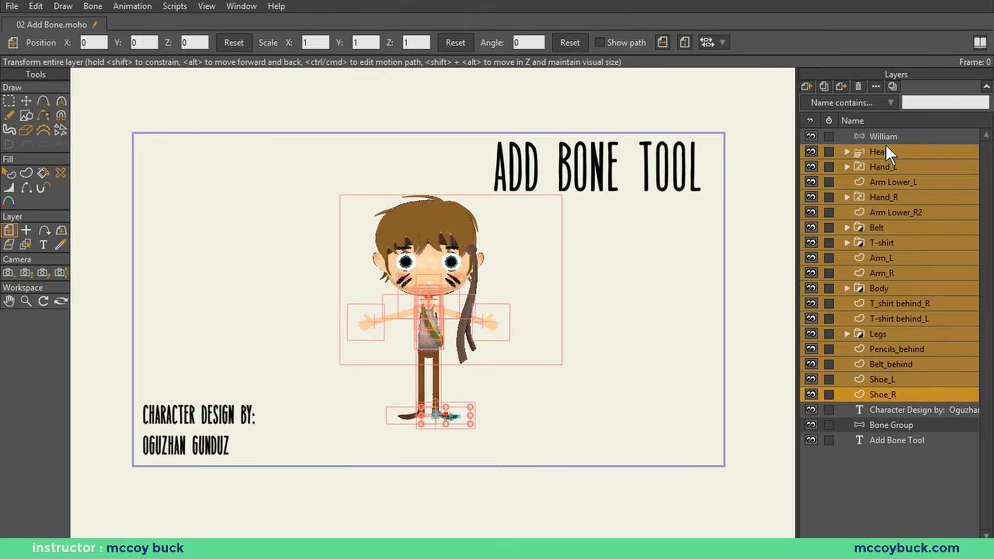
pyautogui.moveTo(885, 145); pyautogui.dragTo(886, 139)
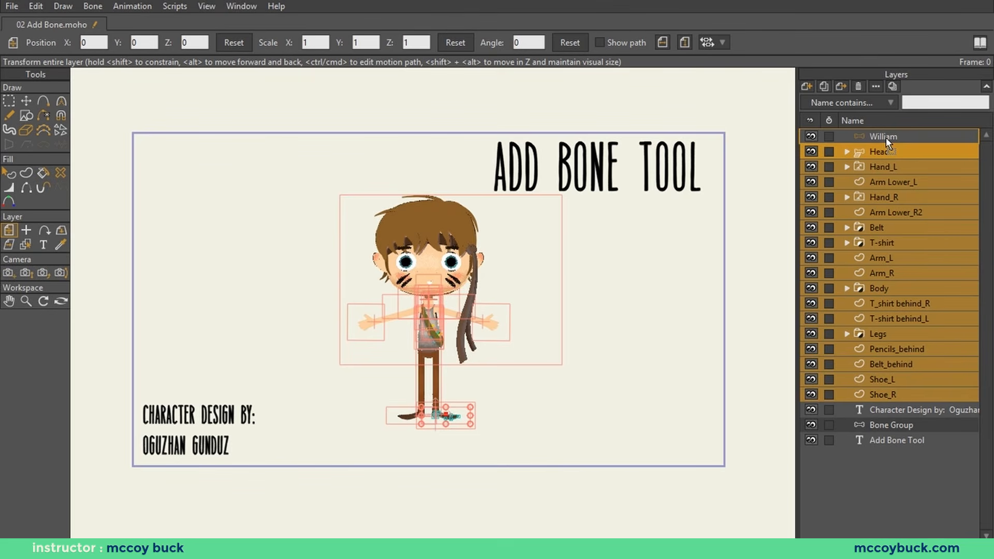
pyautogui.moveTo(886, 138); pyautogui.dragTo(885, 137)
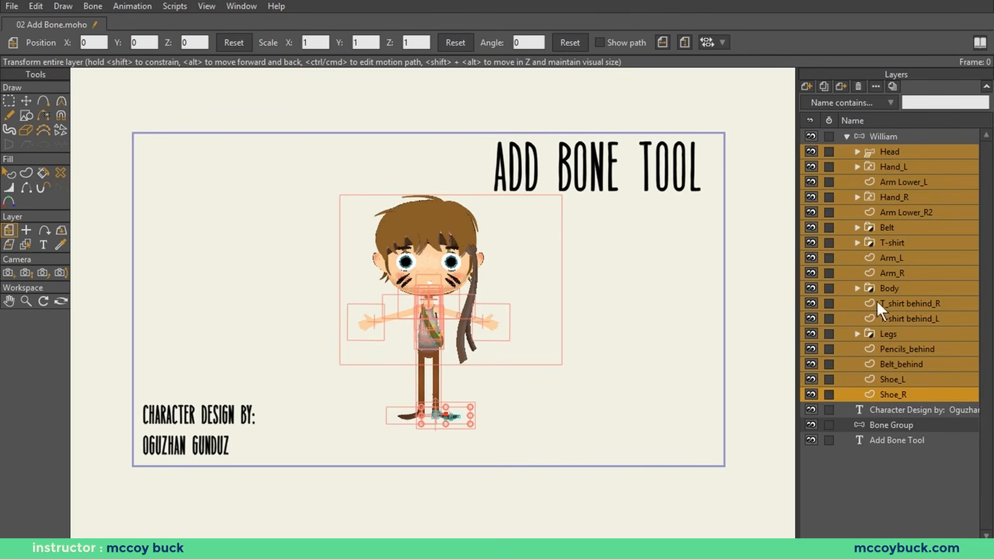
pyautogui.click(847, 135)
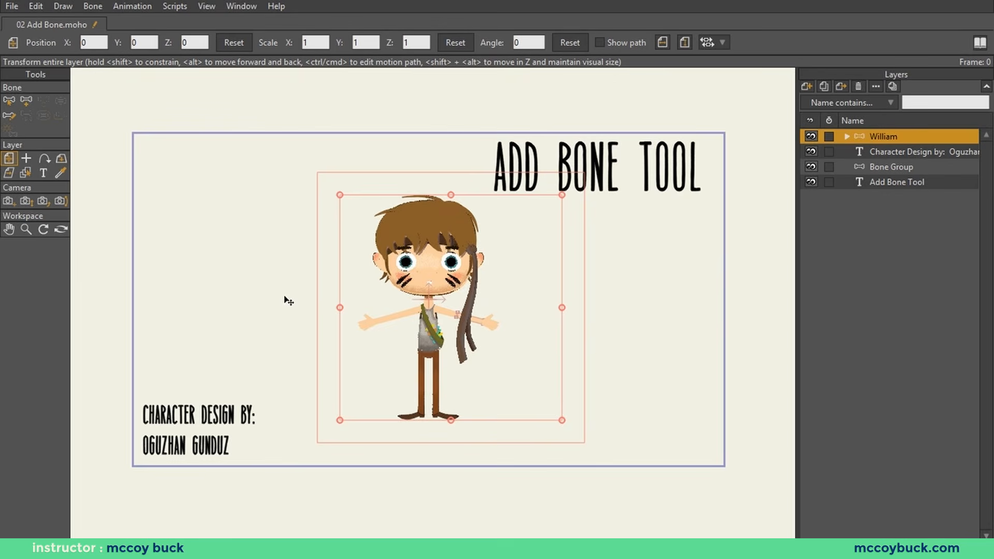
# Add a long vertical bone in the empty area beside the character and a pin bone to its right
pyautogui.click(26, 99)
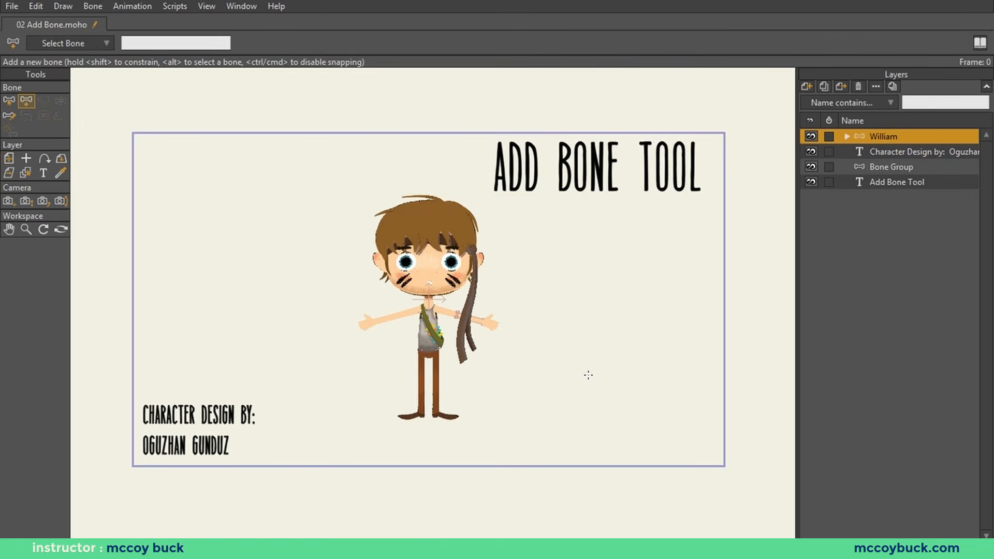
pyautogui.moveTo(588, 375); pyautogui.dragTo(587, 237)
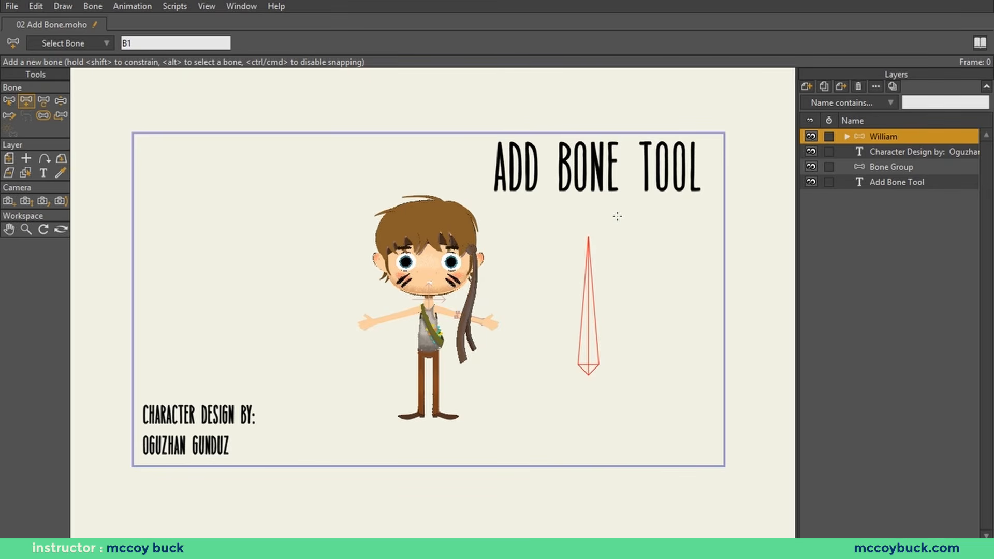
pyautogui.click(652, 312)
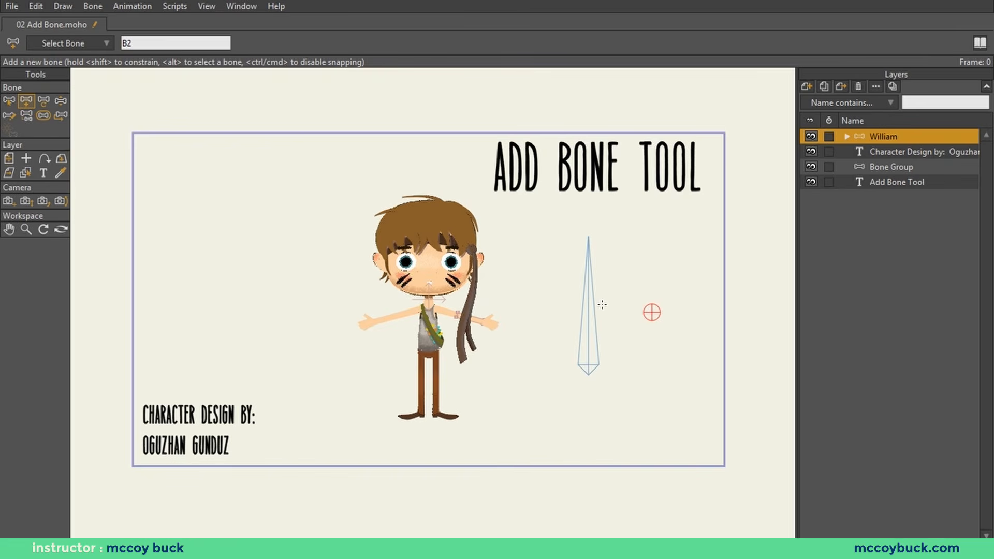
# Add a sideways hip bone from the waist, spine bones up to the neck, and a head bone reaching the forehead
pyautogui.scroll(1, 601, 305)
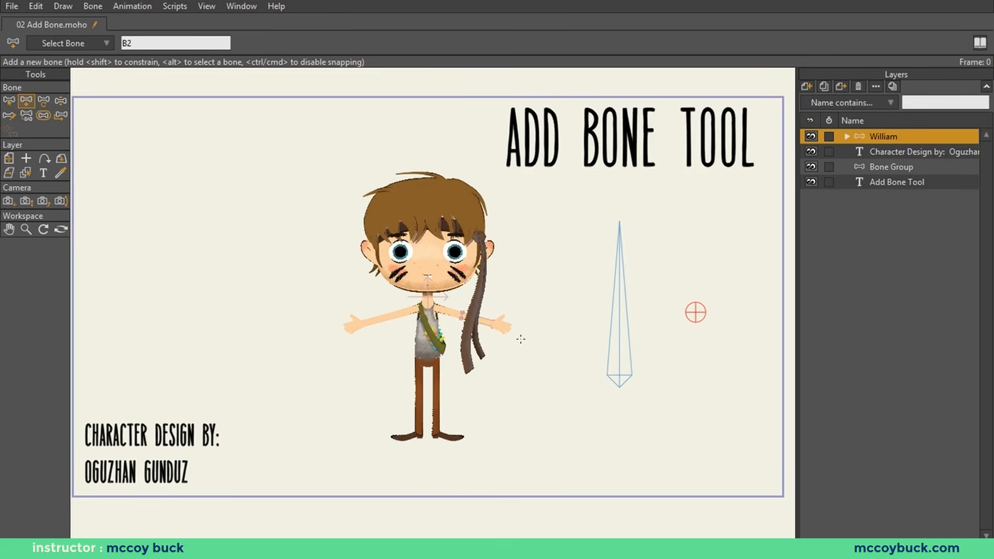
pyautogui.scroll(4, 504, 369)
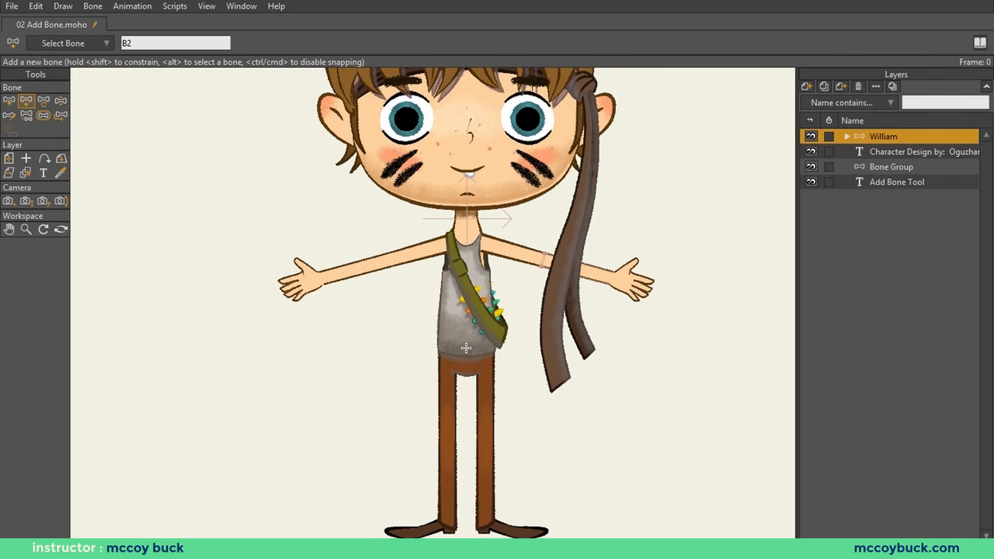
pyautogui.moveTo(466, 347); pyautogui.dragTo(395, 349)
pyautogui.moveTo(466, 347); pyautogui.dragTo(469, 232)
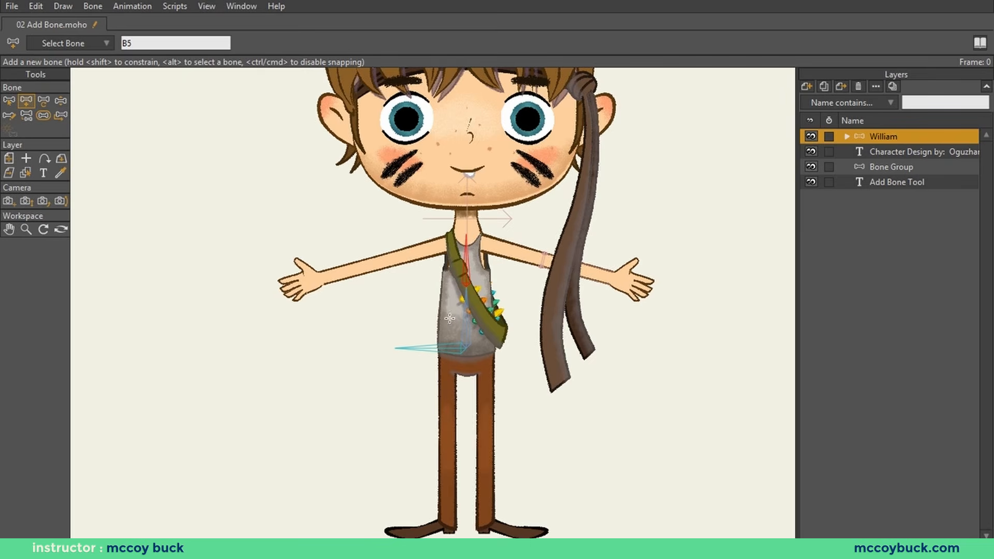
pyautogui.moveTo(466, 233); pyautogui.dragTo(457, 91)
# Select the upper spine bone as parent and add a three-bone chain from the shoulder to the fingers of the arm without the headband tail
pyautogui.click(465, 237)
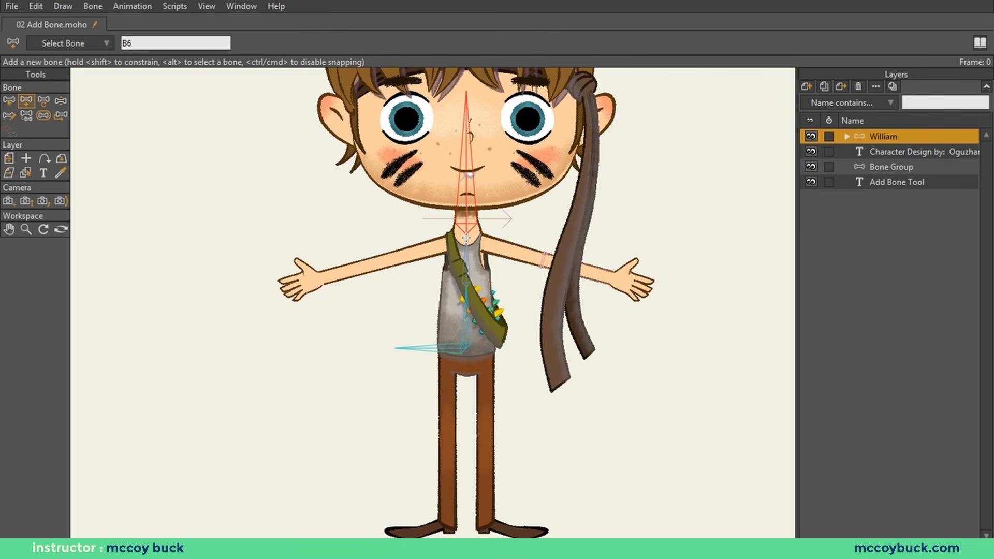
pyautogui.click(467, 260)
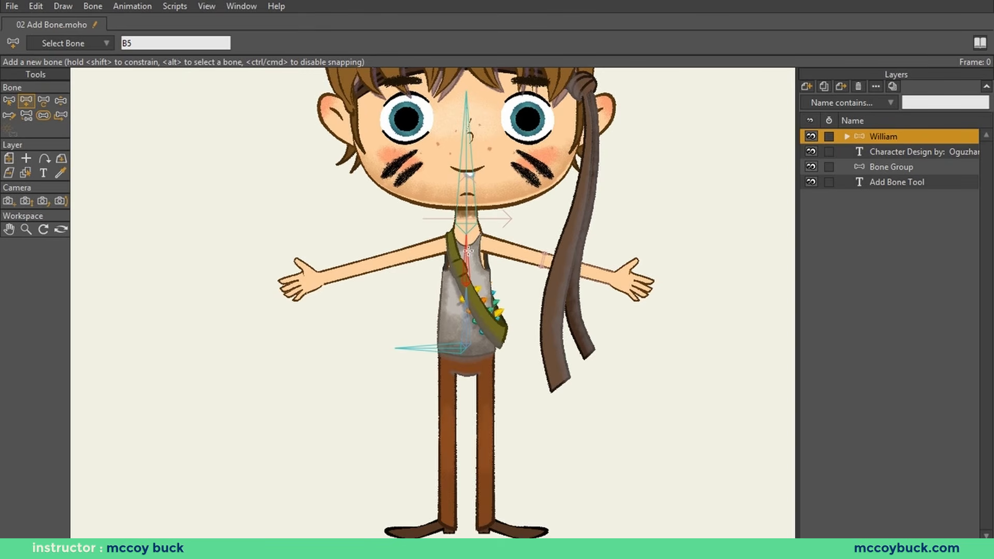
pyautogui.moveTo(449, 243); pyautogui.dragTo(285, 289)
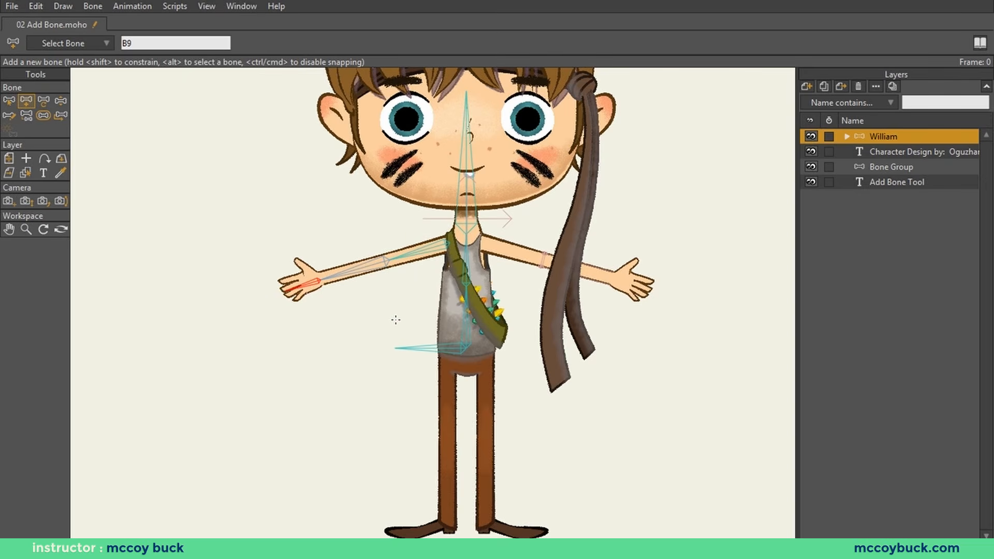
# Place three pin bones in the empty area below and beside the rigged arm
pyautogui.click(359, 316)
pyautogui.click(299, 381)
pyautogui.click(208, 315)
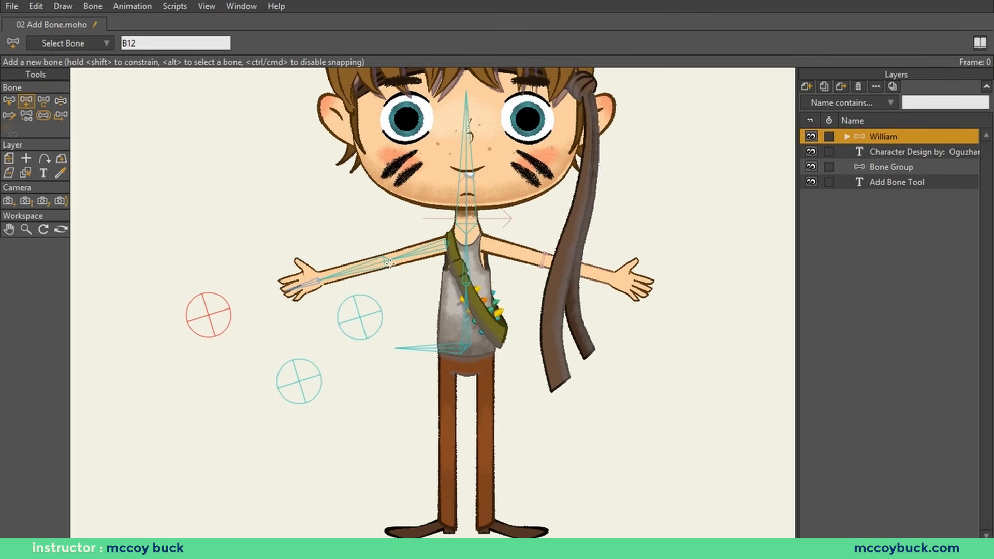
# Select the upper arm bone and add a pin bone at the elbow of the rigged arm
pyautogui.scroll(5, 388, 263)
pyautogui.keyDown('alt'); pyautogui.click(430, 296); pyautogui.keyUp('alt')
pyautogui.click(406, 306)
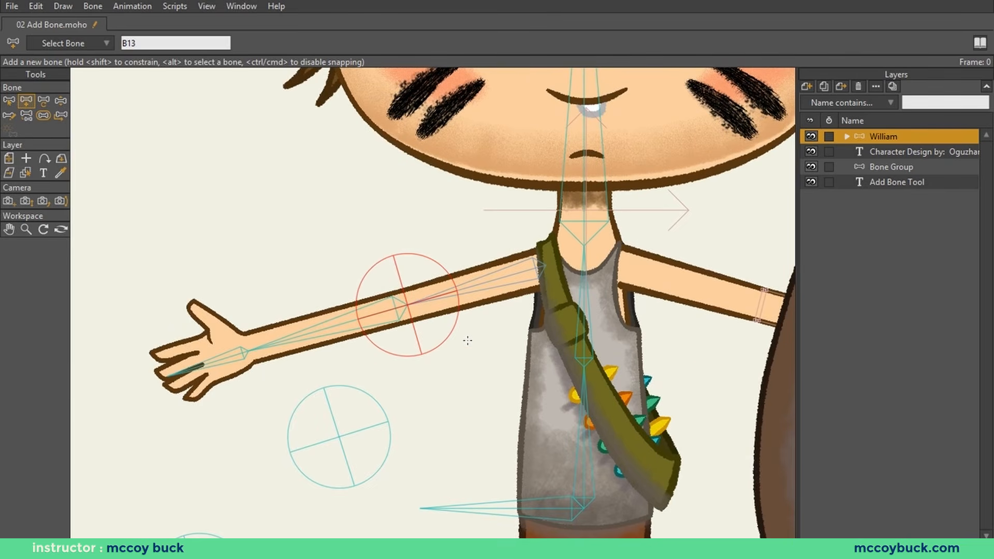
# Delete the three loose pin bones beside the rigged arm, keeping the elbow pin
pyautogui.scroll(-5, 382, 355)
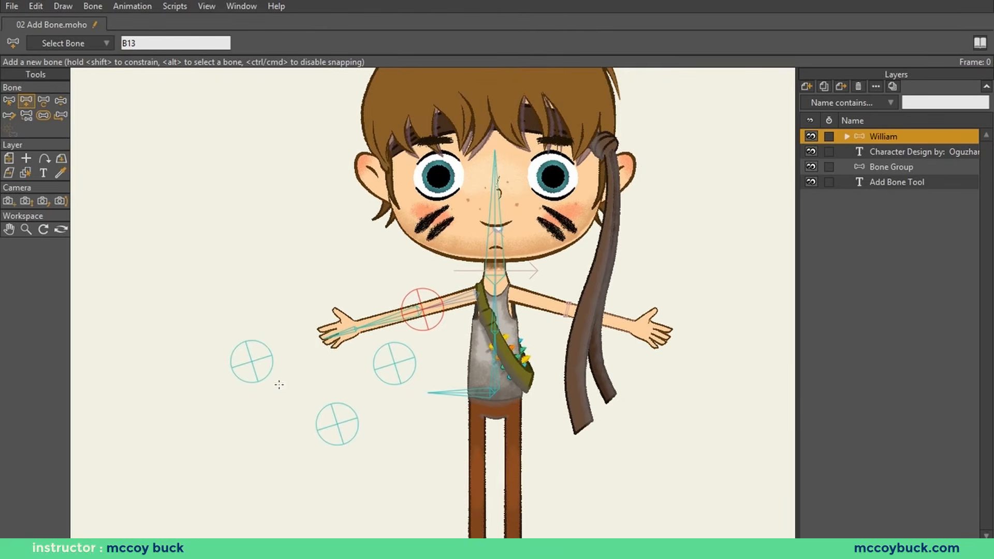
pyautogui.press('z')
pyautogui.click(259, 362)
pyautogui.keyDown('shift'); pyautogui.click(330, 424); pyautogui.keyUp('shift')
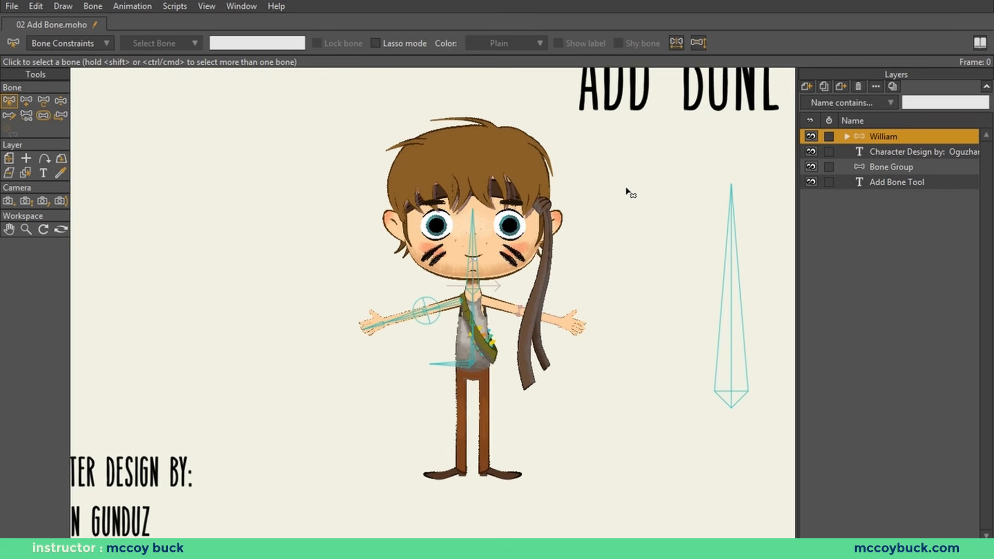
# Add a vertical bone in the empty area between the character and the long bone, and a pin bone below it
pyautogui.press('a')
pyautogui.moveTo(637, 317); pyautogui.dragTo(643, 182)
pyautogui.click(635, 358)
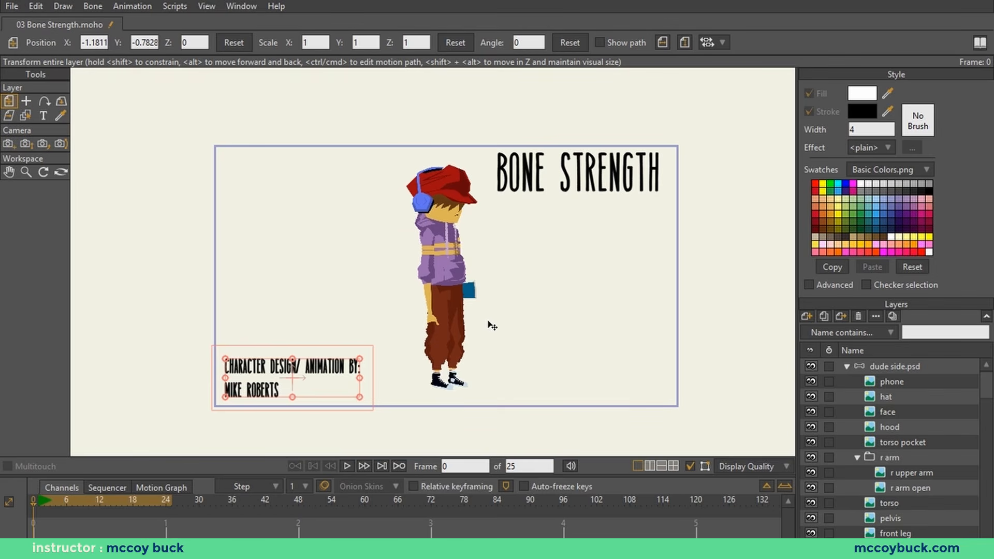
pyautogui.scroll(2, 488, 326)
pyautogui.scroll(2, 494, 285)
pyautogui.scroll(-2, 494, 285)
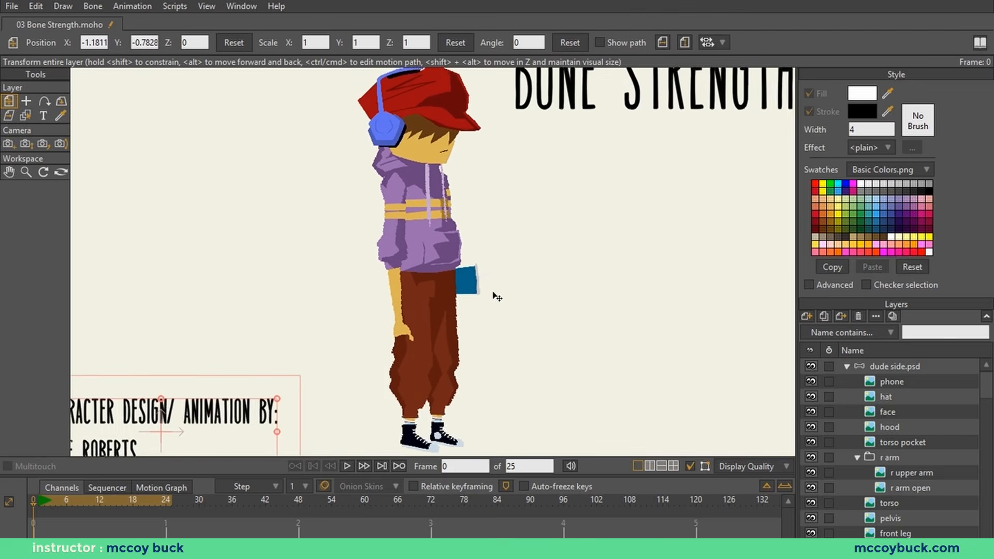
pyautogui.scroll(-1, 279, 446)
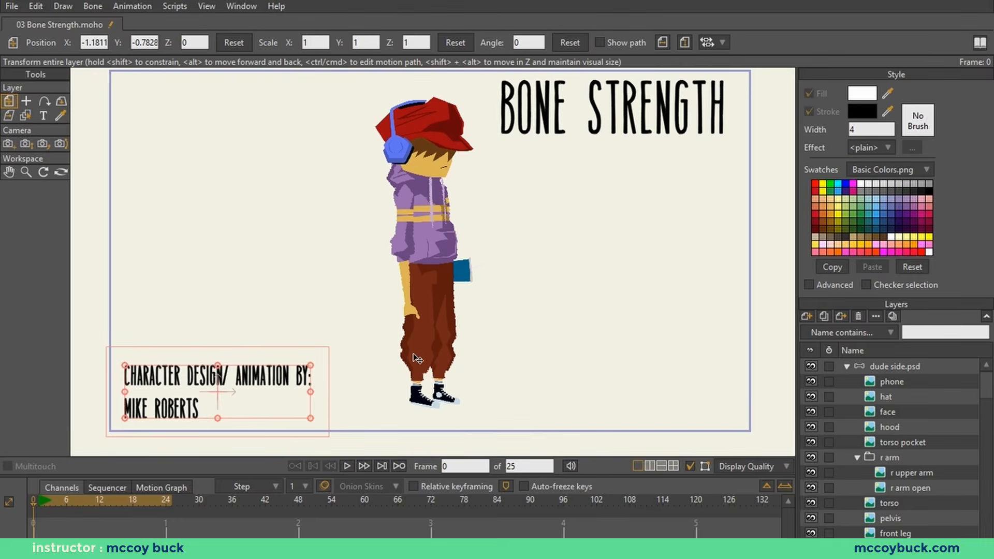
pyautogui.scroll(1, 418, 358)
pyautogui.scroll(1, 501, 324)
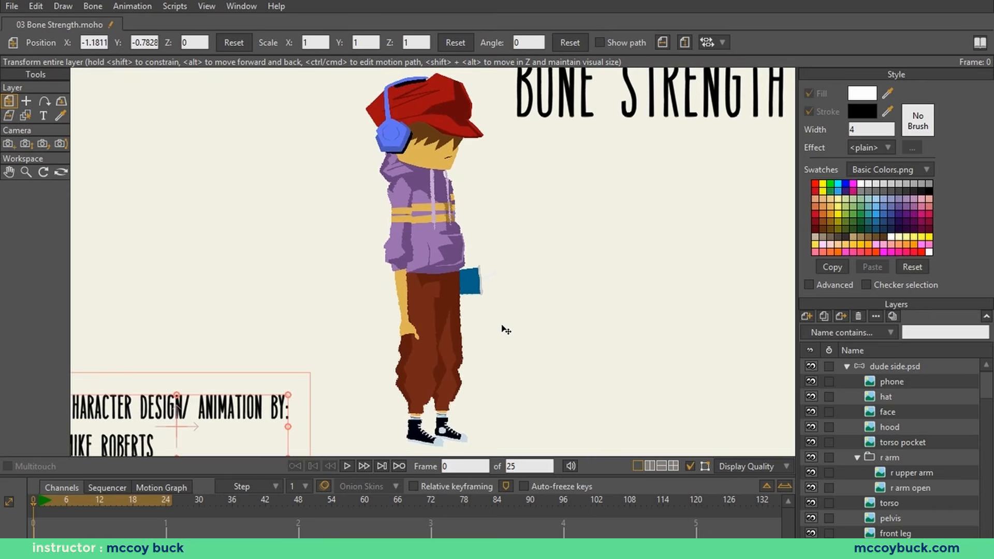
# Select and collapse the dude side.psd bone layer and activate the Bone Strength tool
pyautogui.click(890, 370)
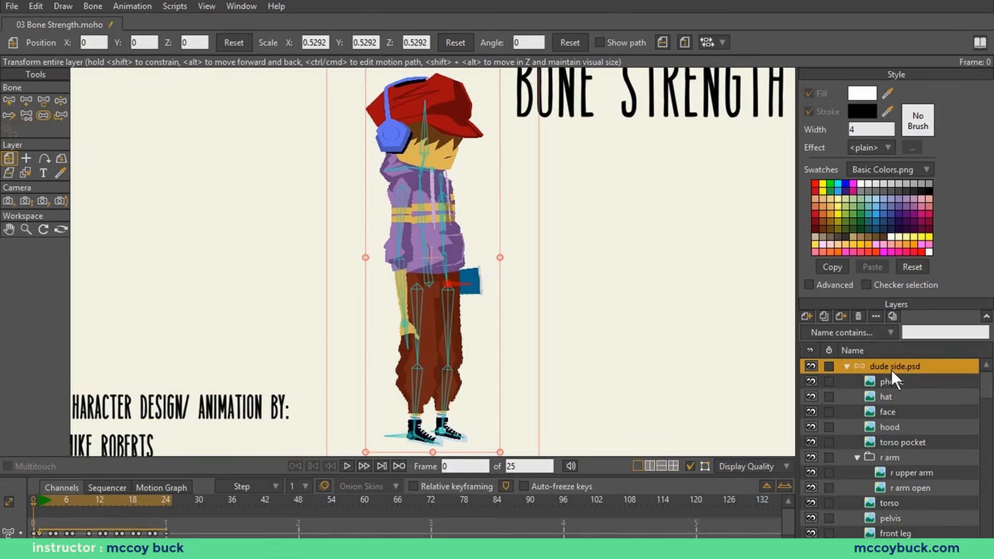
pyautogui.click(847, 364)
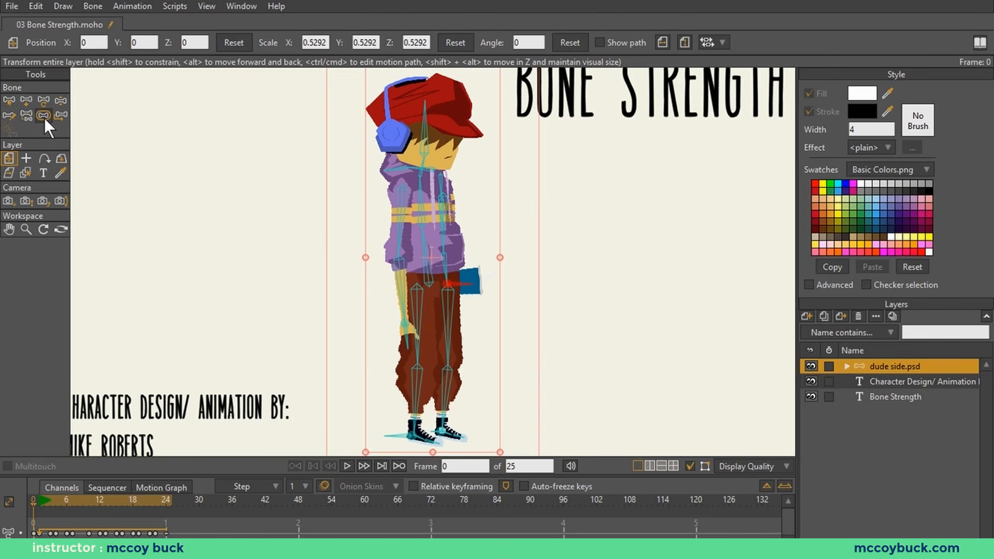
pyautogui.click(45, 118)
# Examine the bone strength regions around the bones of the arms, torso, legs and feet
pyautogui.scroll(5, 314, 241)
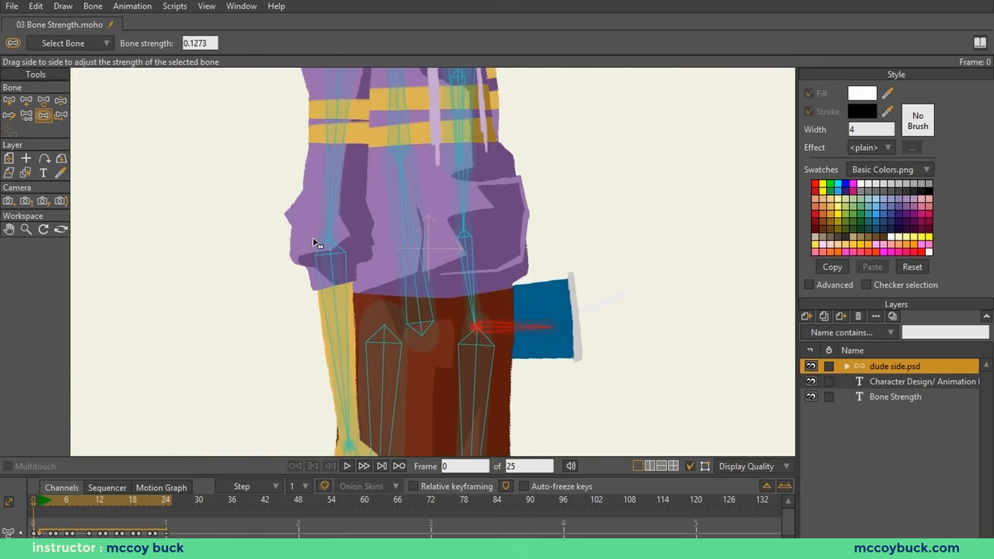
pyautogui.scroll(2, 335, 247)
pyautogui.scroll(2, 337, 248)
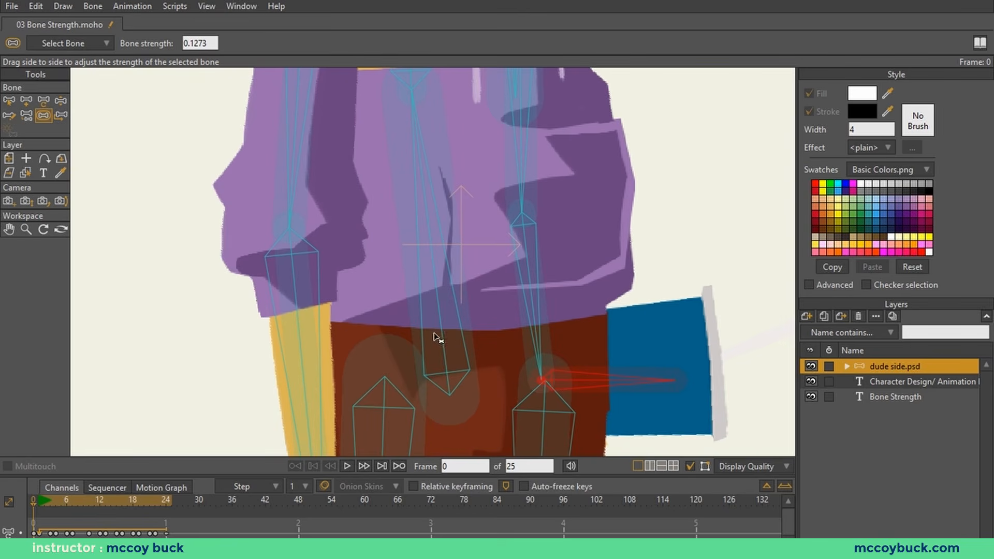
pyautogui.scroll(-8, 438, 331)
pyautogui.moveTo(452, 282); pyautogui.dragTo(447, 216)
pyautogui.scroll(-2, 446, 207)
pyautogui.scroll(-1, 444, 201)
pyautogui.moveTo(437, 78); pyautogui.dragTo(436, 137)
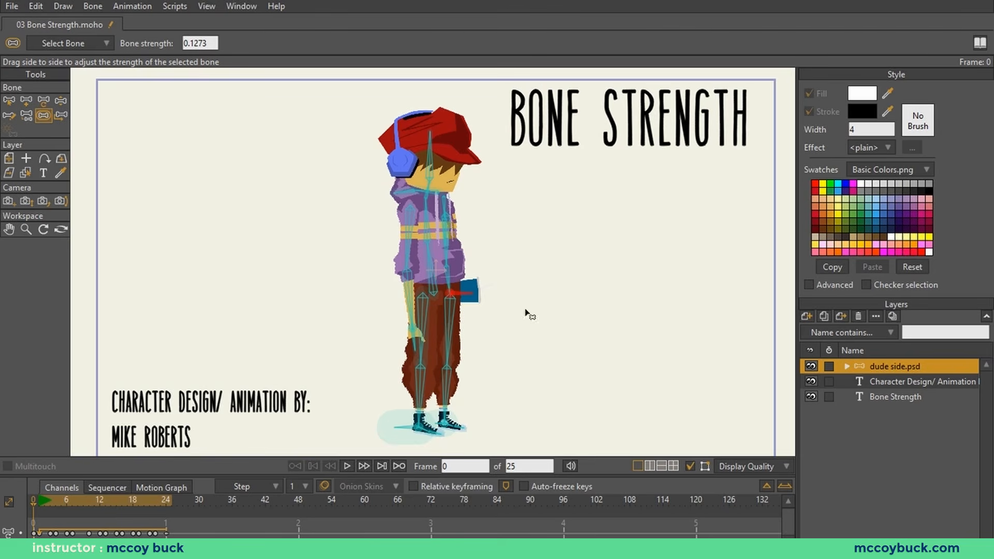
# Expand the dude side.psd layer and check its hat and face layers by hiding and reshowing each one
pyautogui.click(845, 366)
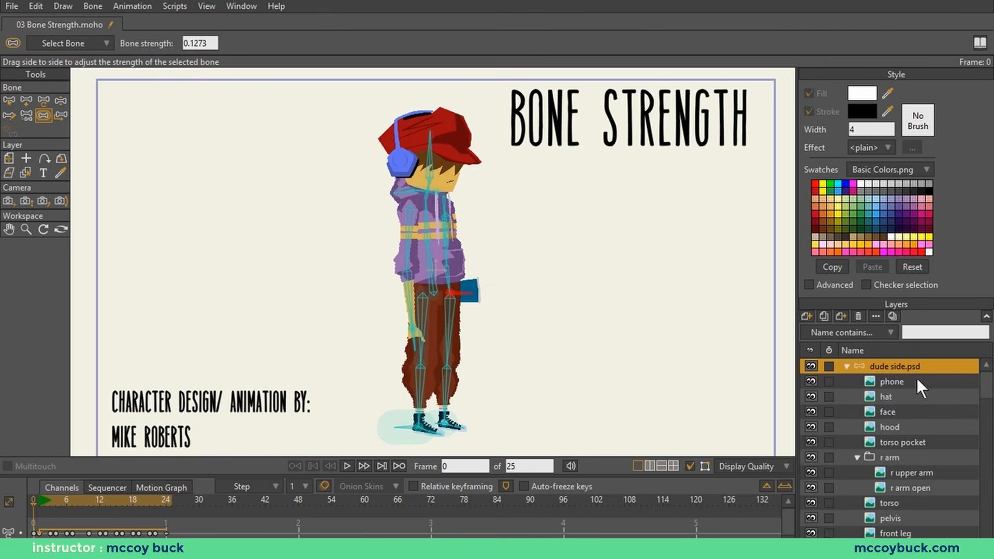
pyautogui.click(807, 396)
pyautogui.click(807, 395)
pyautogui.click(810, 407)
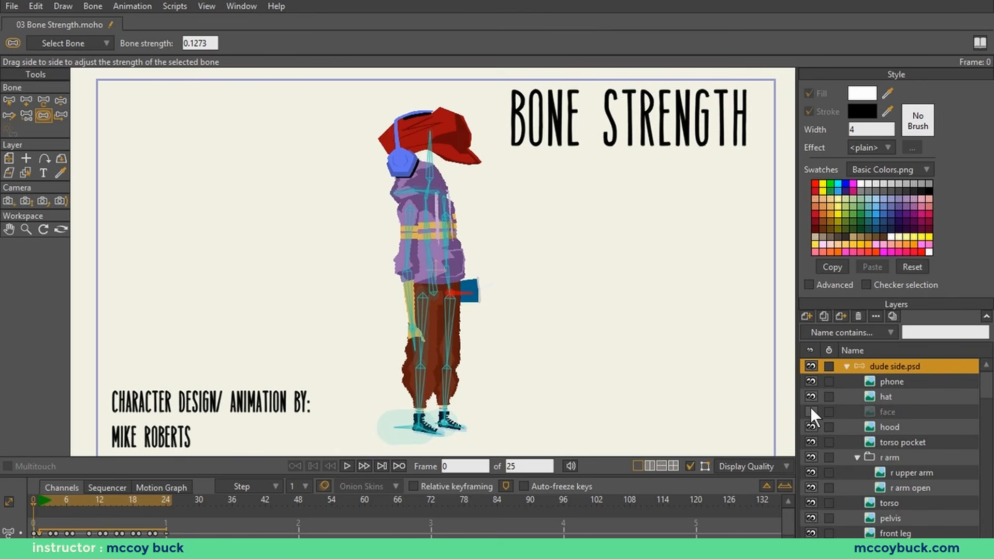
pyautogui.click(809, 407)
# Play the character's animation with its current bone strengths
pyautogui.hotkey('ctrl', 'r')
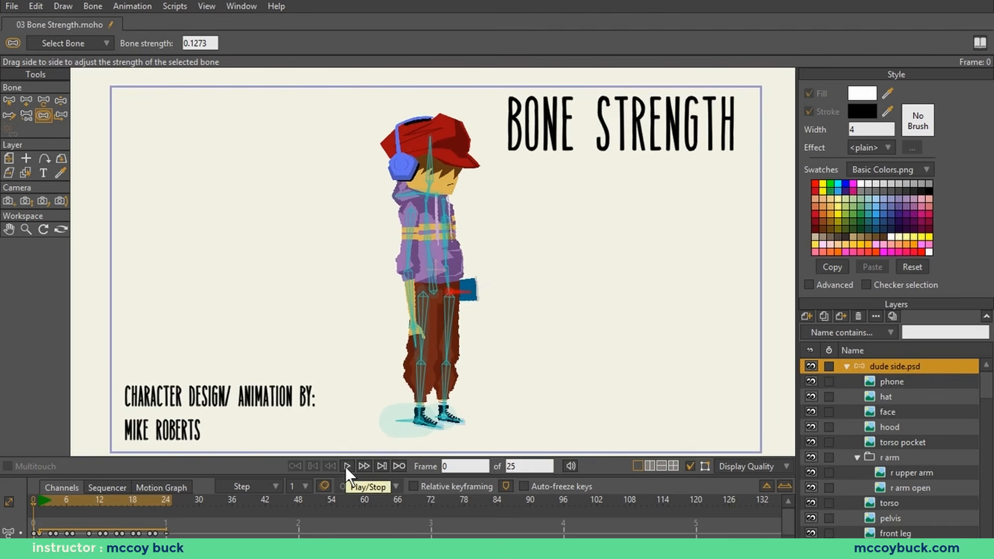
pyautogui.click(345, 467)
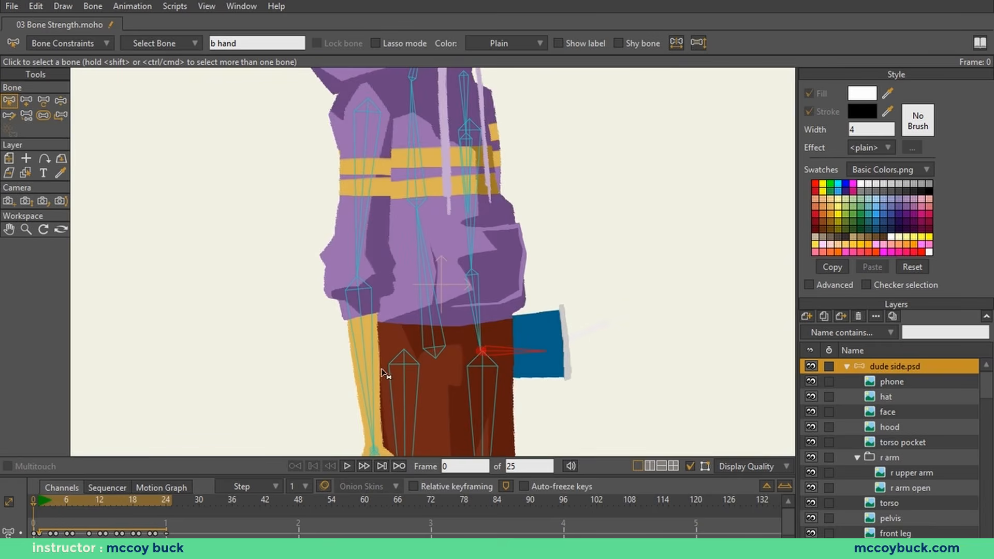
# Delete the hand bones at the ends of both arms
pyautogui.scroll(-5, 384, 374)
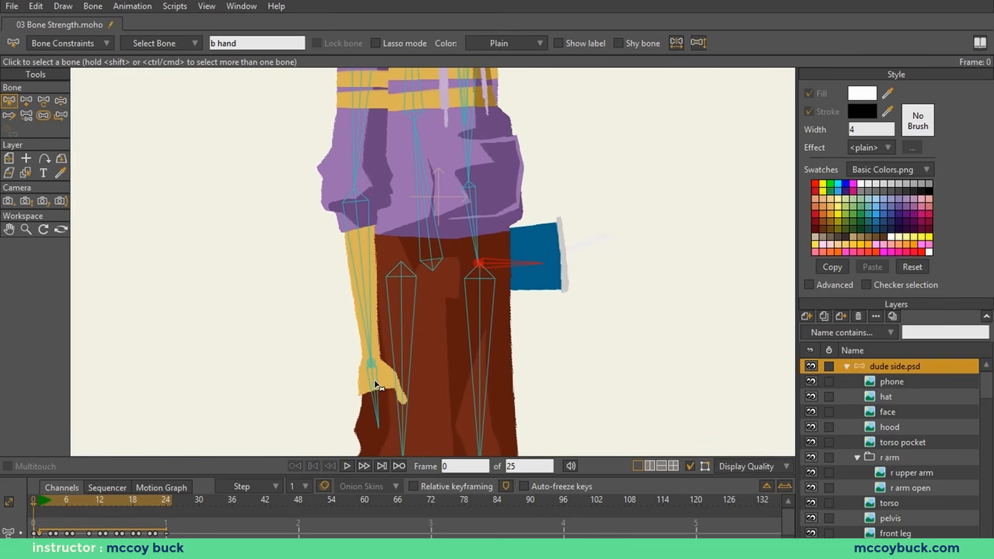
pyautogui.click(376, 385)
pyautogui.press('Delete')
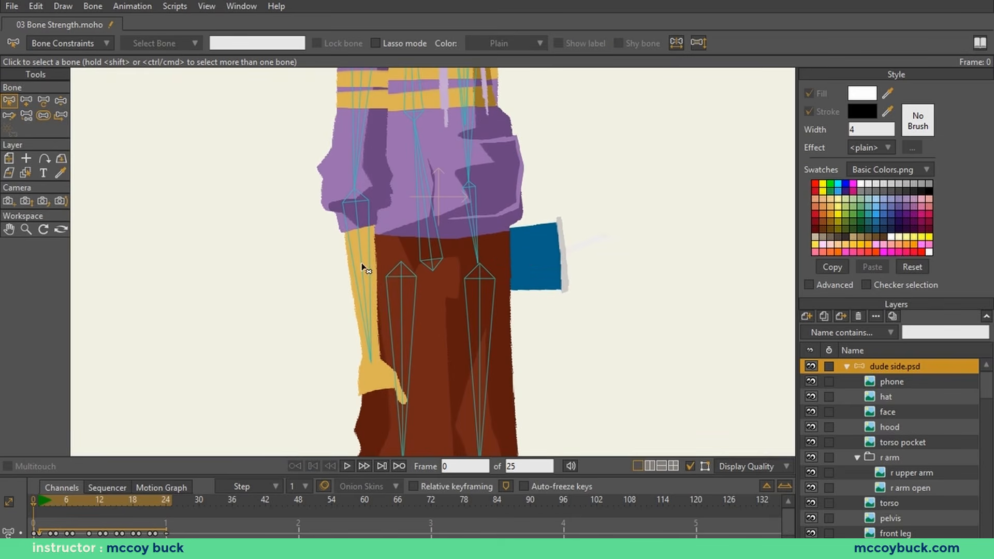
# Raise the front upper arm bone's strength to 0.4762 with the Bone Strength tool
pyautogui.moveTo(347, 242); pyautogui.dragTo(368, 304)
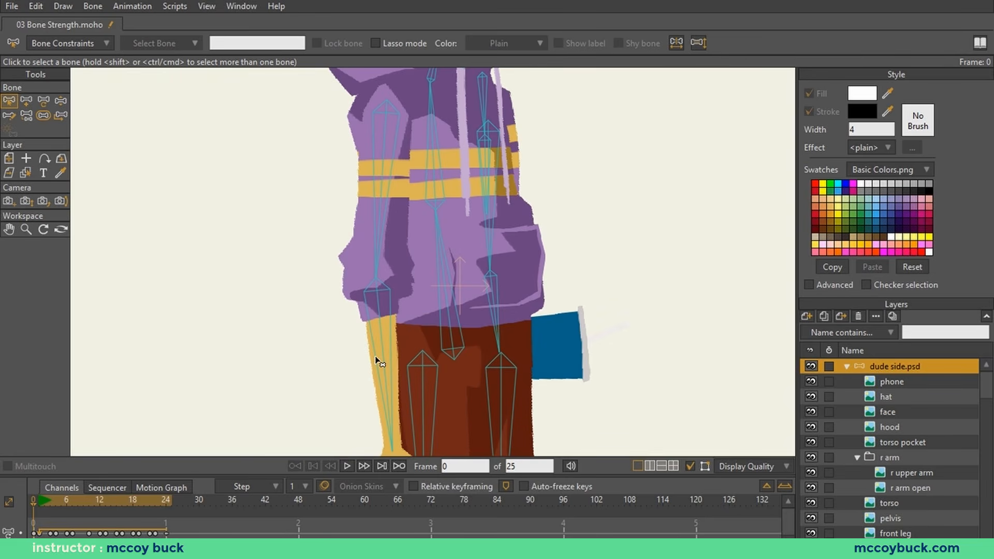
pyautogui.click(45, 117)
pyautogui.scroll(3, 396, 326)
pyautogui.moveTo(392, 321); pyautogui.dragTo(371, 244)
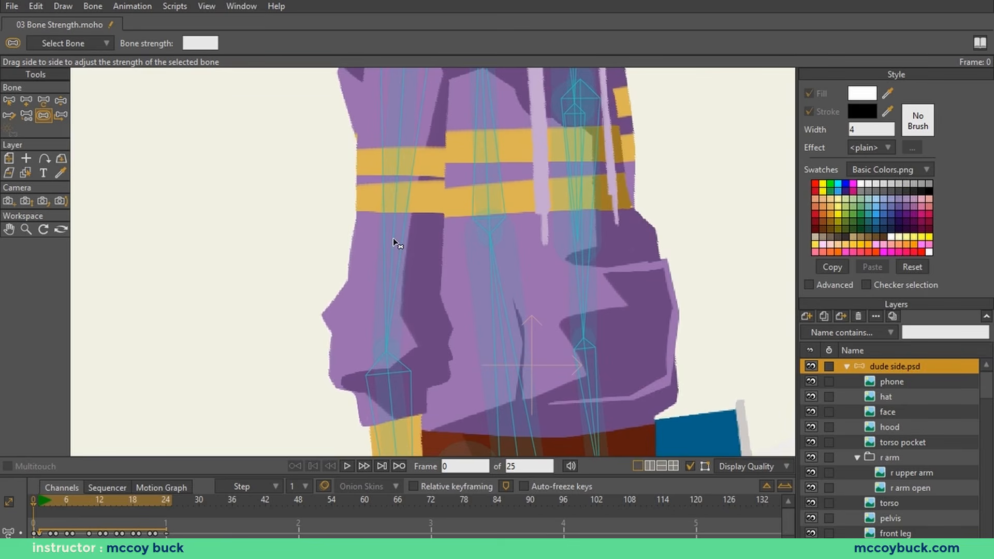
pyautogui.click(396, 243)
pyautogui.moveTo(396, 243)
pyautogui.mouseDown()
pyautogui.moveTo(479, 250)
pyautogui.moveTo(373, 240)
pyautogui.moveTo(407, 244)
pyautogui.mouseUp()
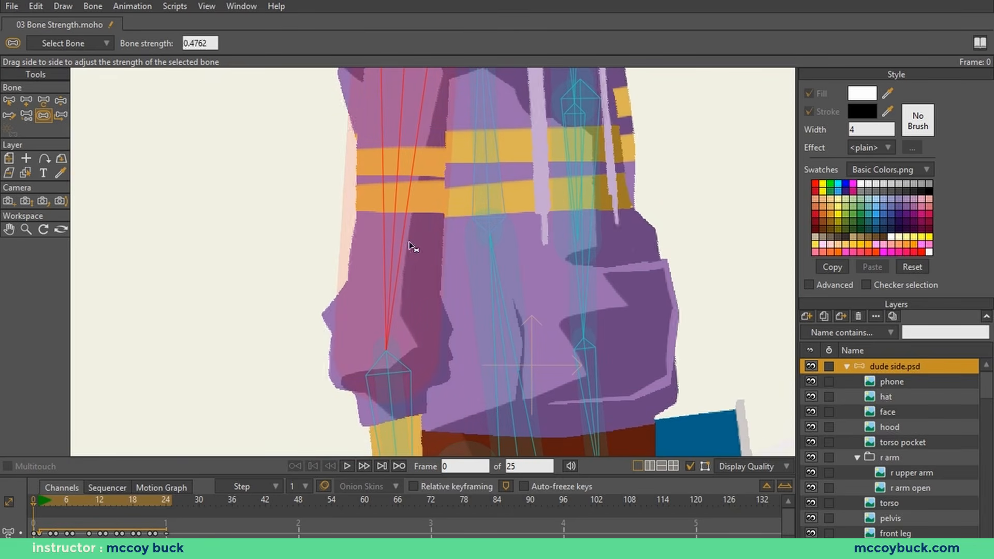
# Manipulate the front arm's bones so the upper arm extends horizontally behind the body and the forearm hangs down
pyautogui.scroll(-5, 406, 245)
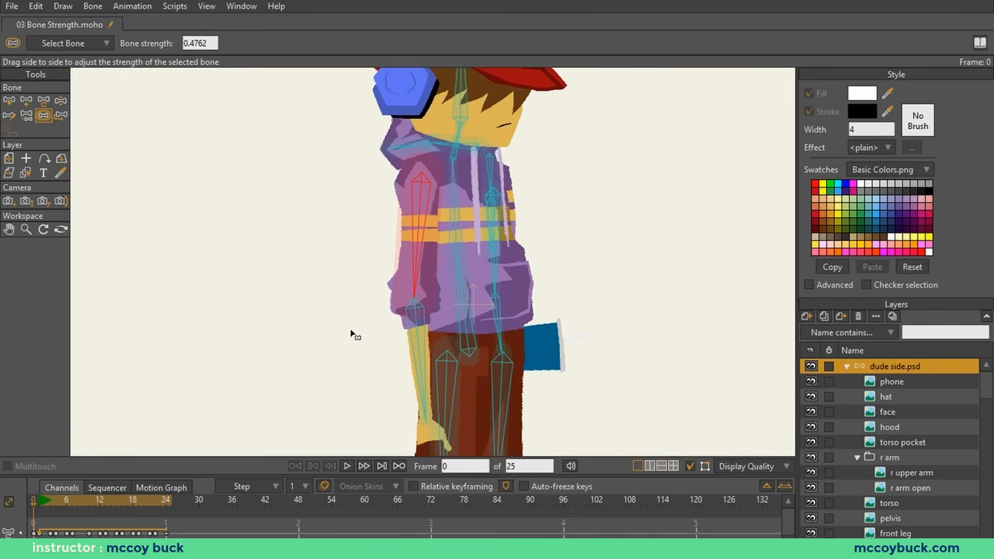
pyautogui.click(61, 101)
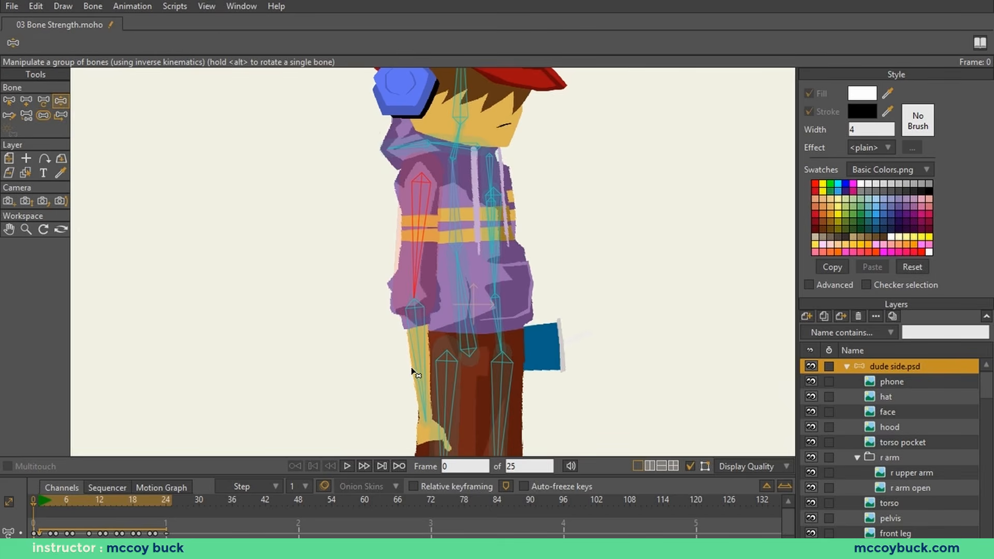
pyautogui.moveTo(421, 366); pyautogui.dragTo(323, 158)
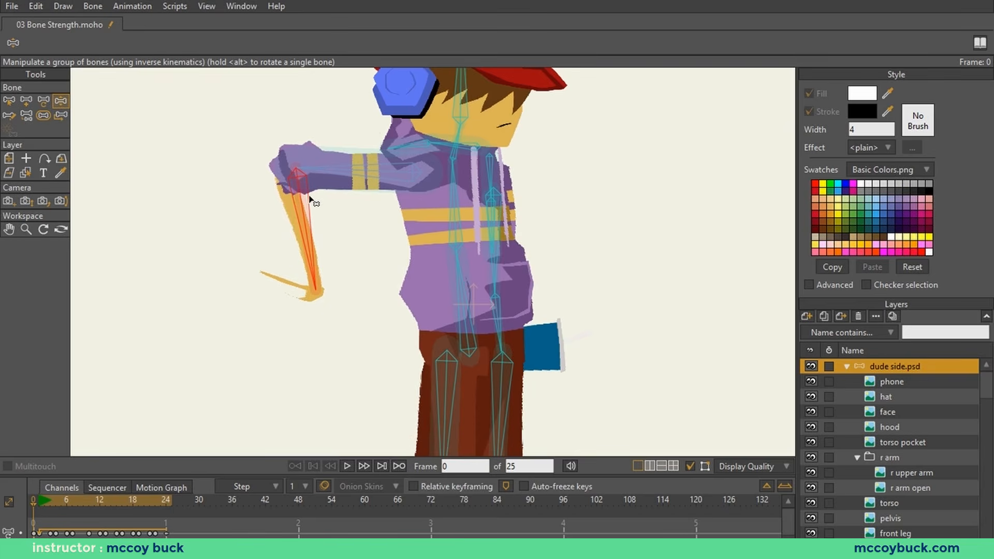
# Try two strengths on the front forearm bone, first raising it to 0.4702 and finally reducing it to 0
pyautogui.scroll(2, 295, 235)
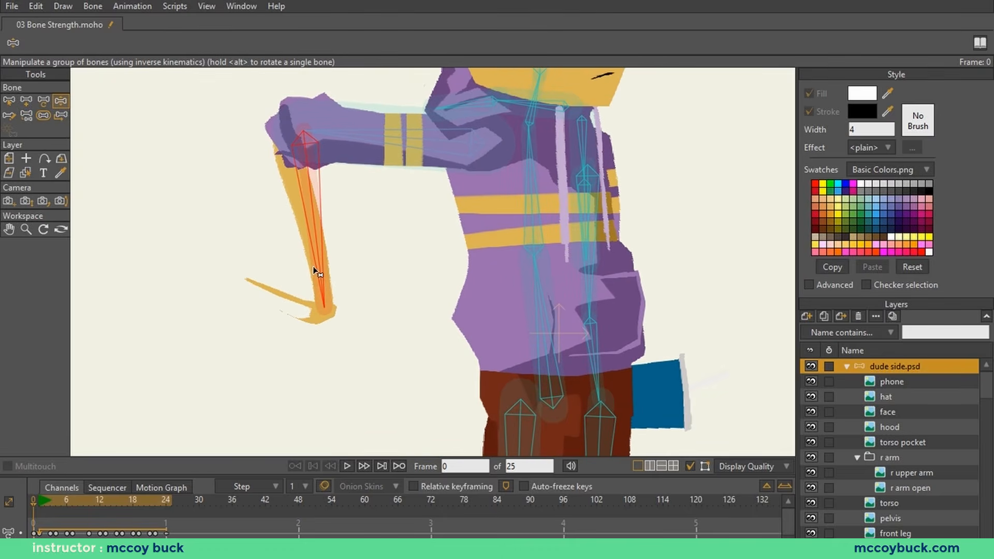
pyautogui.click(42, 116)
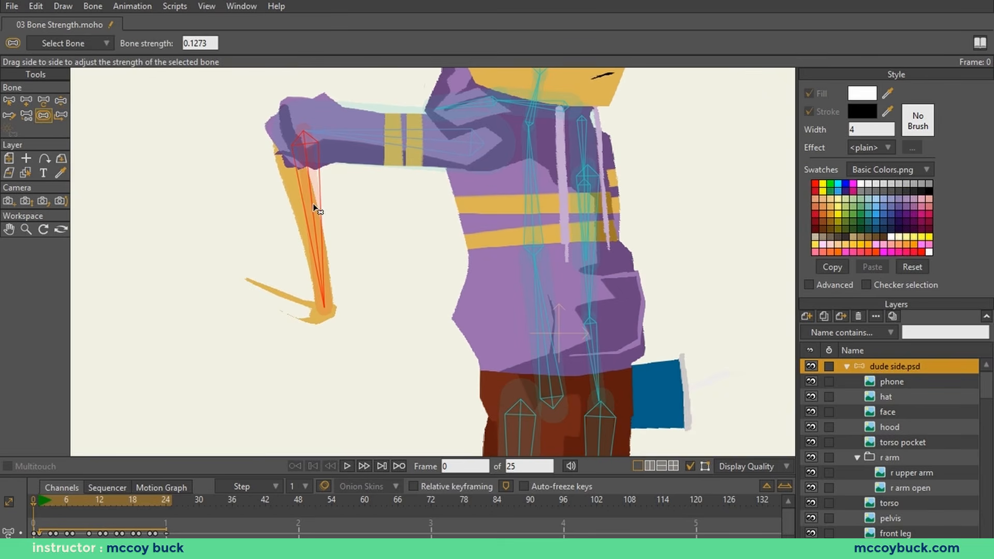
pyautogui.moveTo(313, 209); pyautogui.dragTo(339, 206)
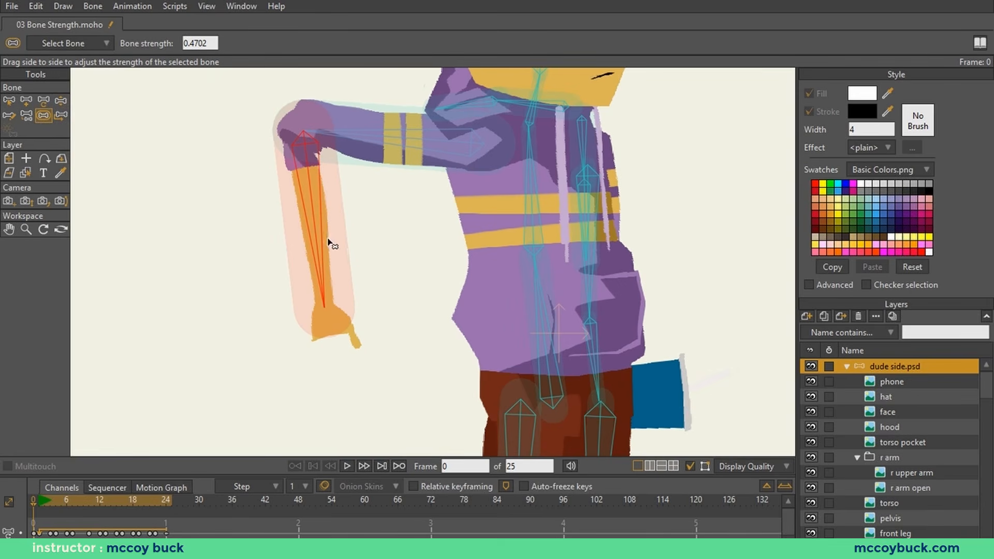
pyautogui.moveTo(328, 244); pyautogui.dragTo(279, 218)
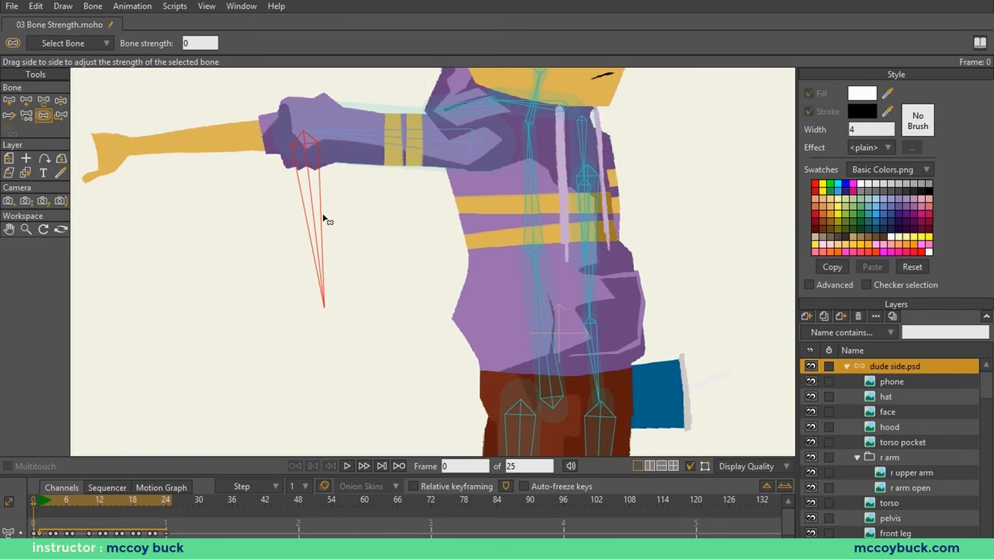
# Raise the front forearm bone's strength to 0.4190 and try a strength of 0 on the front upper arm bone
pyautogui.moveTo(310, 209); pyautogui.dragTo(345, 215)
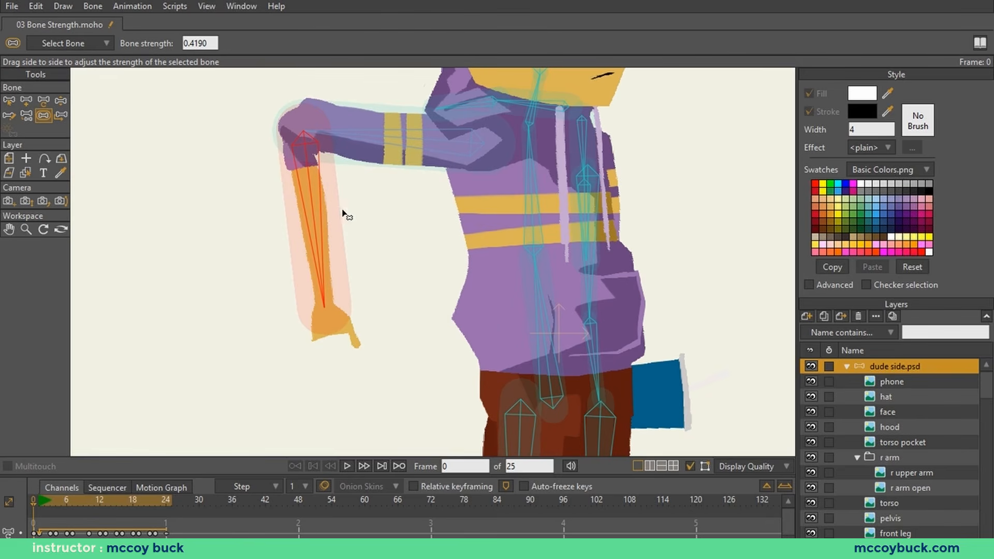
pyautogui.click(408, 144)
pyautogui.moveTo(407, 144); pyautogui.dragTo(359, 137)
pyautogui.scroll(-3, 366, 143)
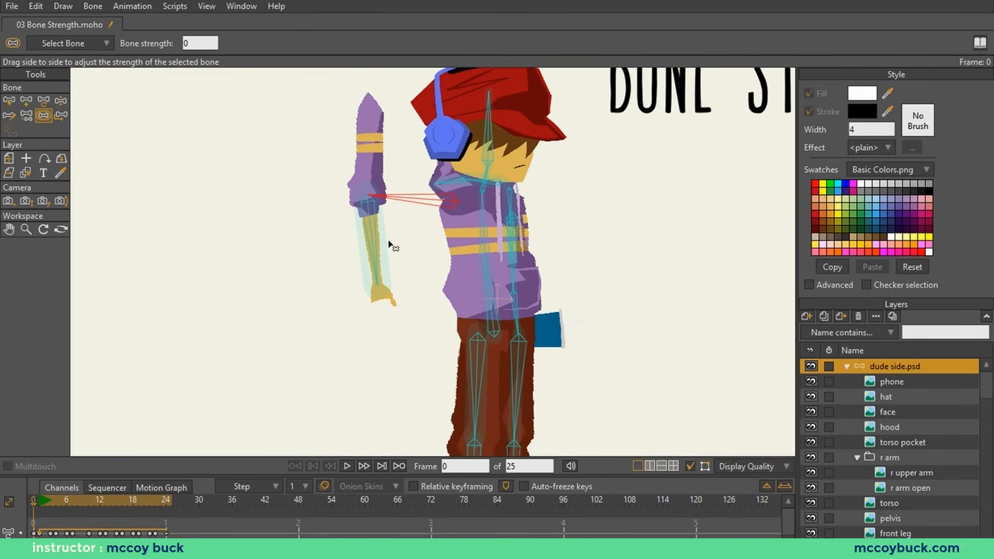
pyautogui.scroll(2, 376, 202)
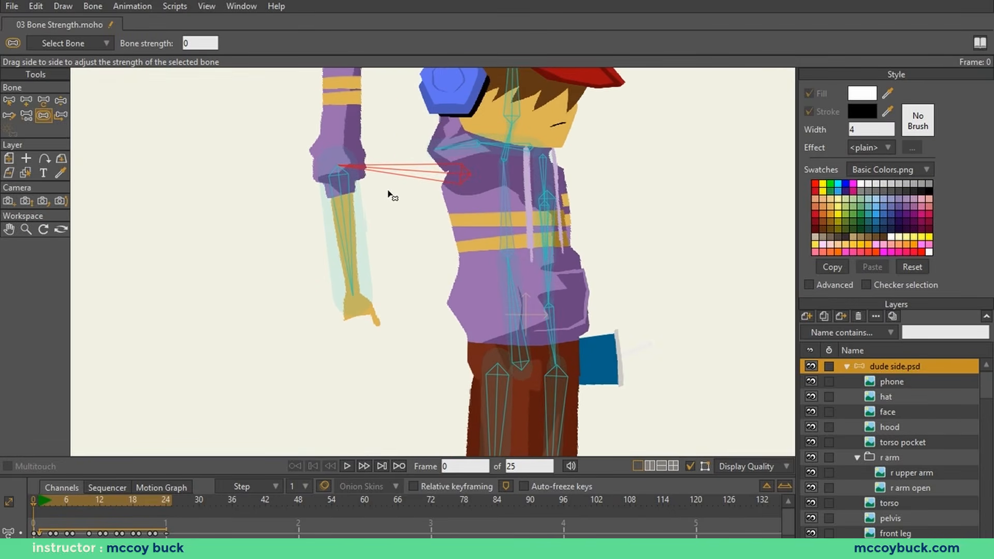
pyautogui.moveTo(384, 172); pyautogui.dragTo(404, 177)
pyautogui.scroll(-1, 428, 268)
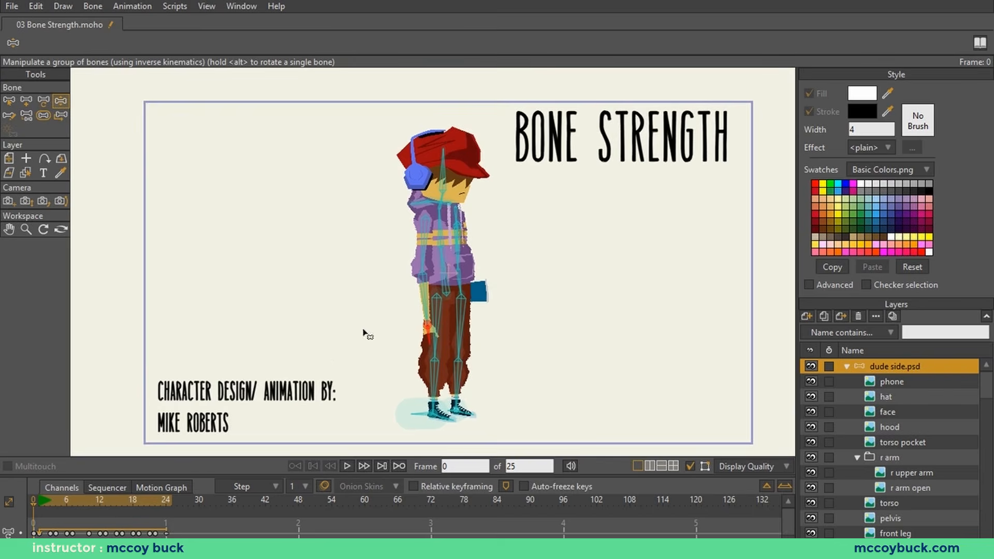
# Play the walk animation and examine how the front sleeve deforms around the elbow
pyautogui.click(348, 466)
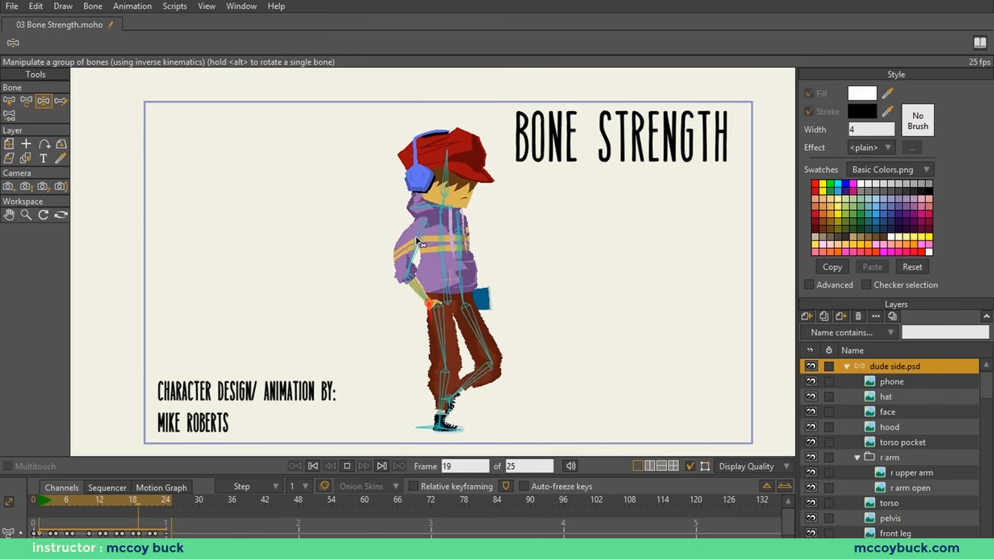
pyautogui.scroll(5, 343, 293)
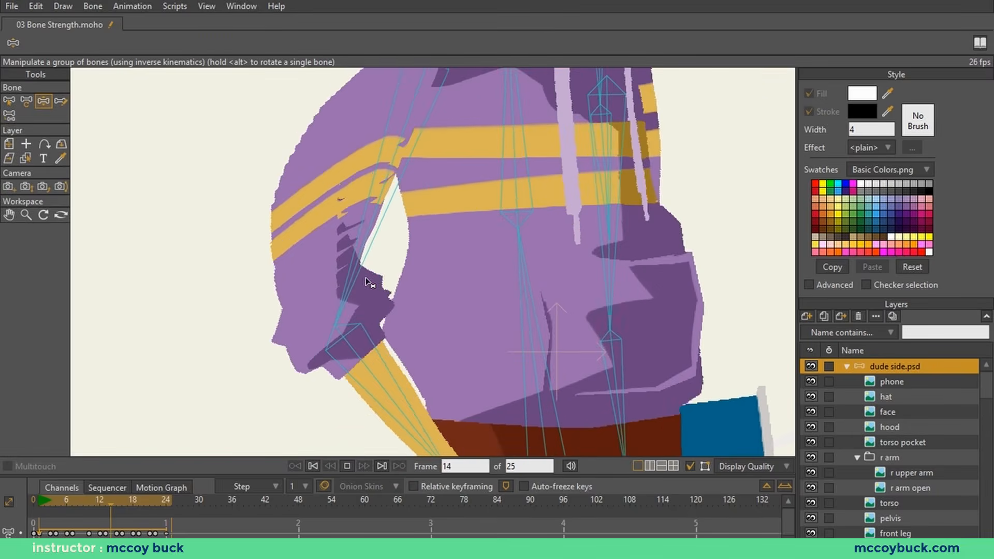
pyautogui.scroll(-3, 365, 278)
# Render a preview of frame 3, close it, and return the timeline to frame 0
pyautogui.hotkey('ctrl', 'r')
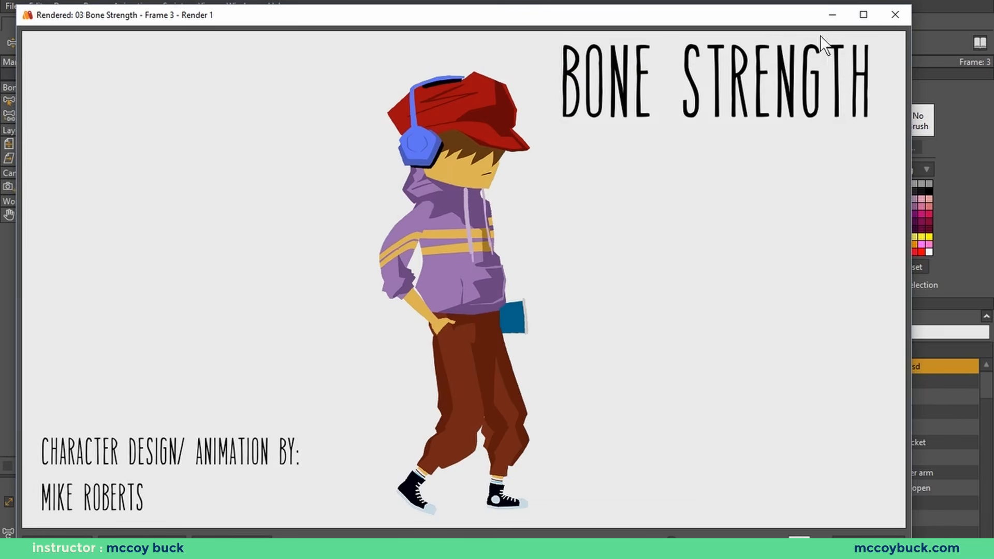
pyautogui.click(895, 14)
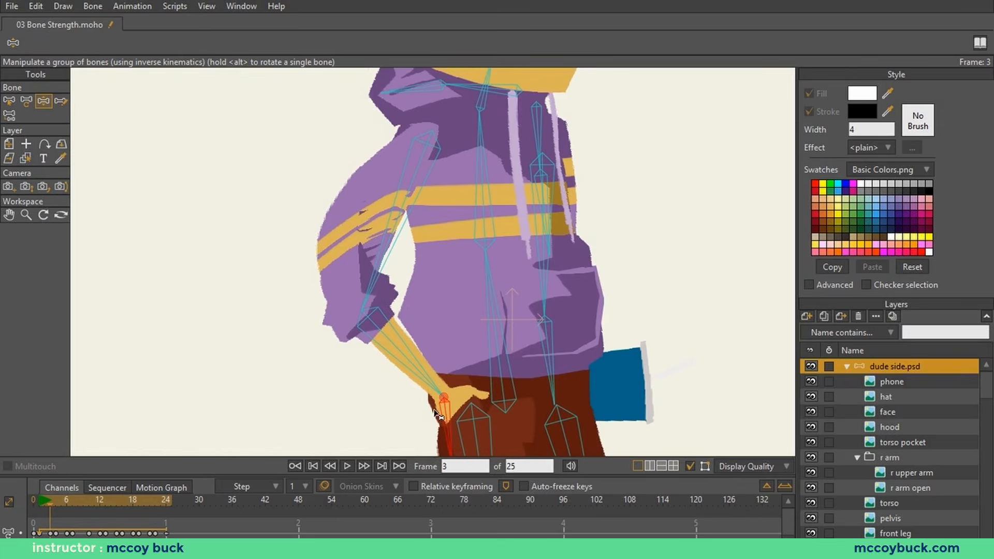
pyautogui.scroll(-3, 434, 411)
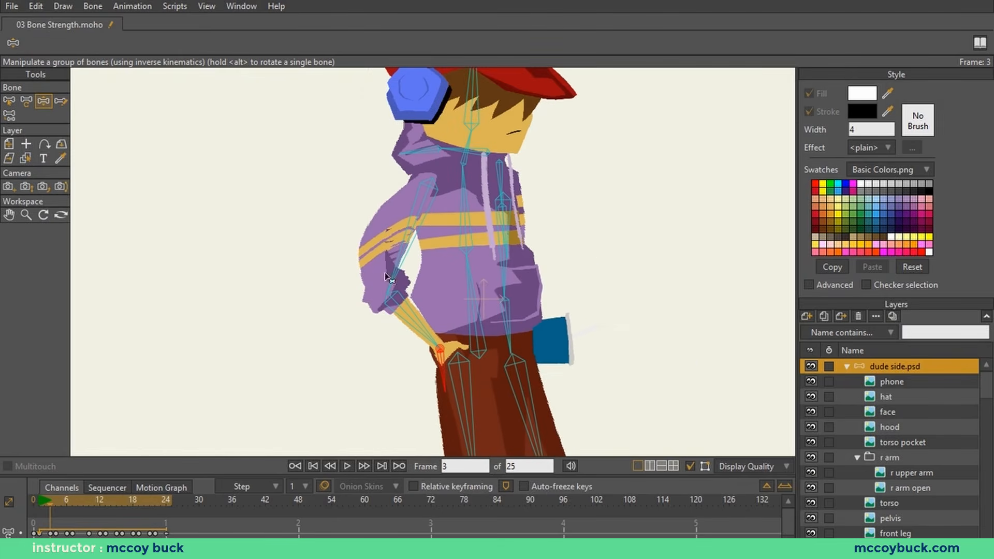
pyautogui.click(313, 466)
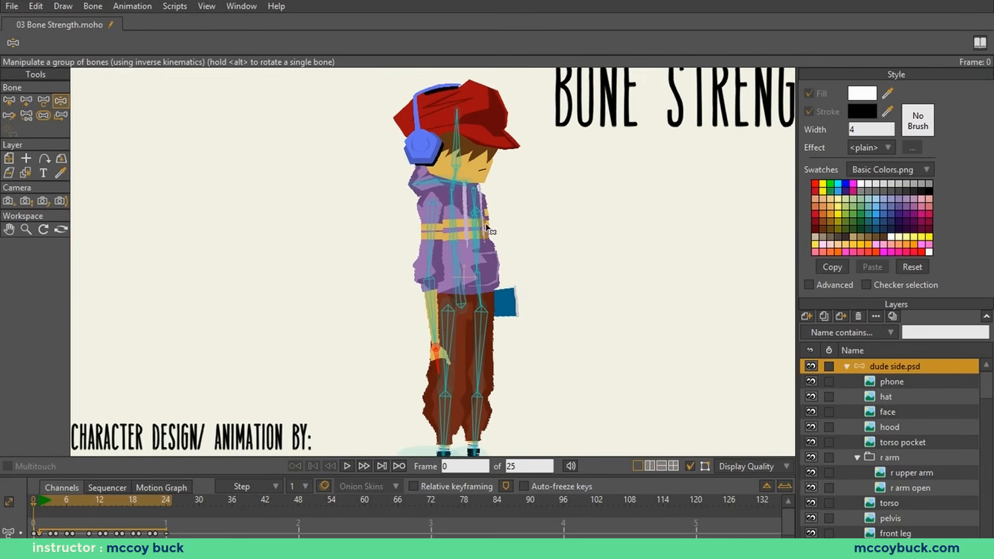
pyautogui.scroll(2, 456, 336)
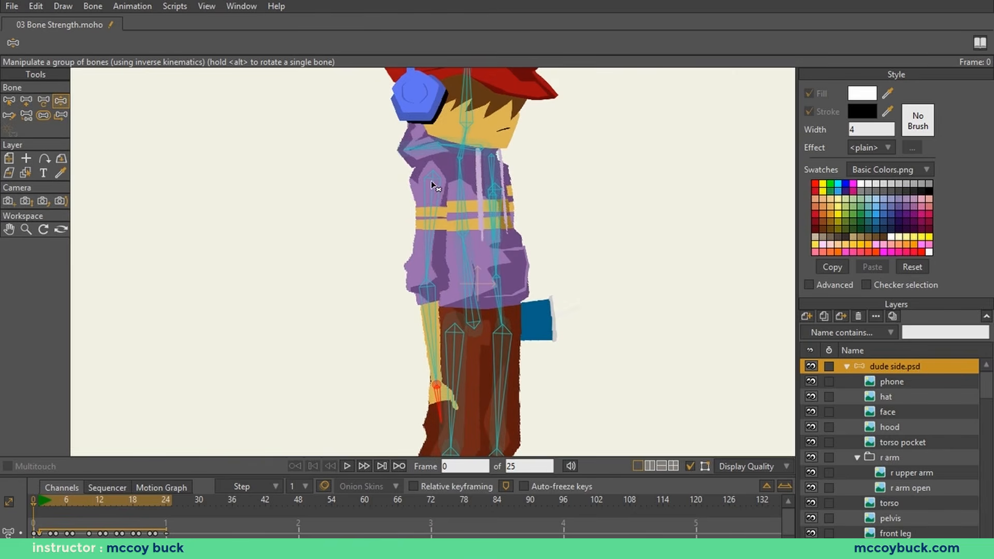
pyautogui.scroll(-3, 414, 354)
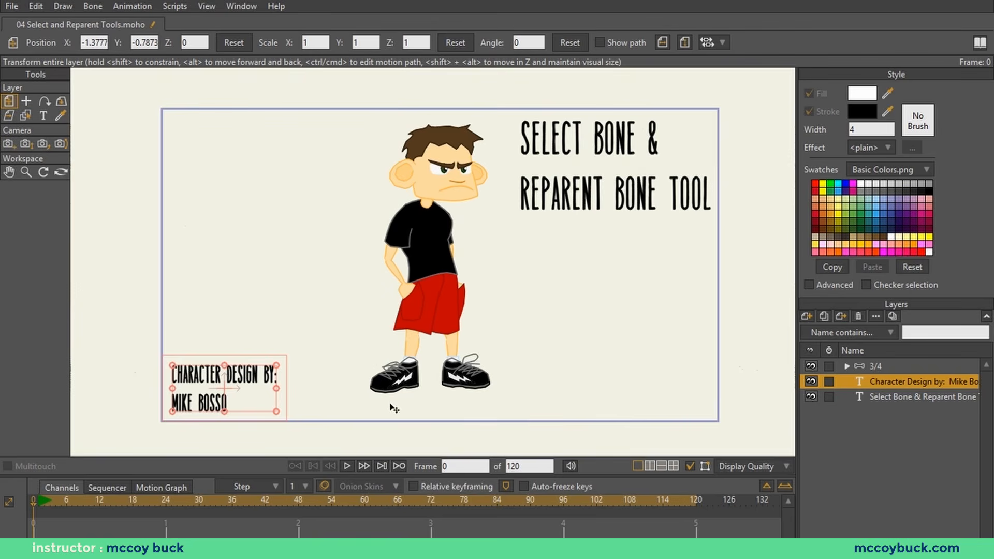
# On the 3/4 bone layer, select leg, torso and near upper arm bones one at a time with the Select Bone tool
pyautogui.click(891, 367)
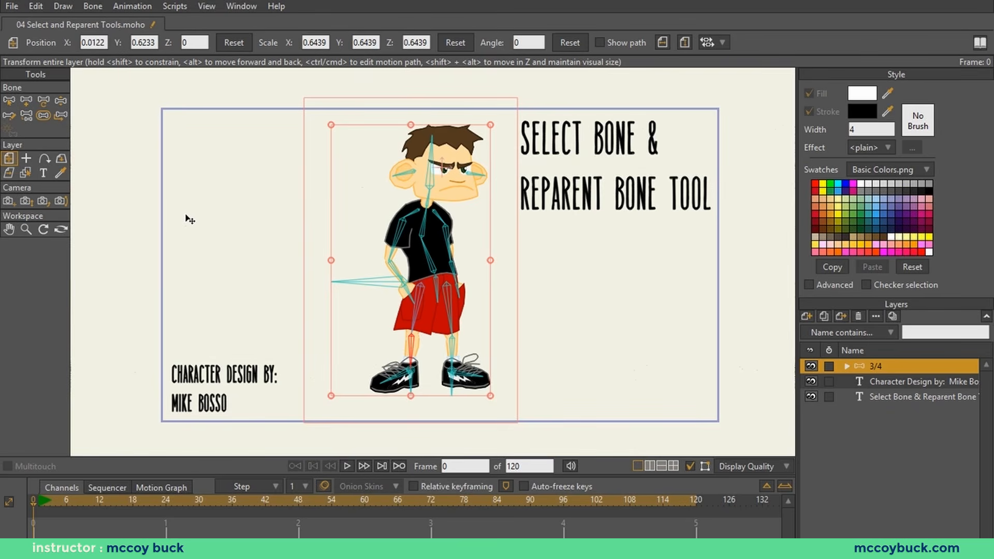
pyautogui.scroll(1, 190, 219)
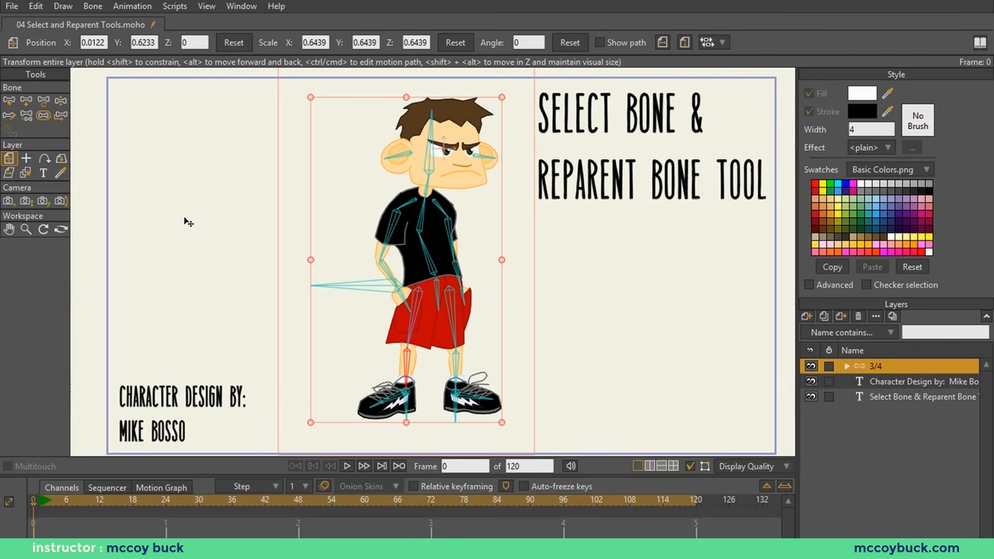
pyautogui.click(9, 101)
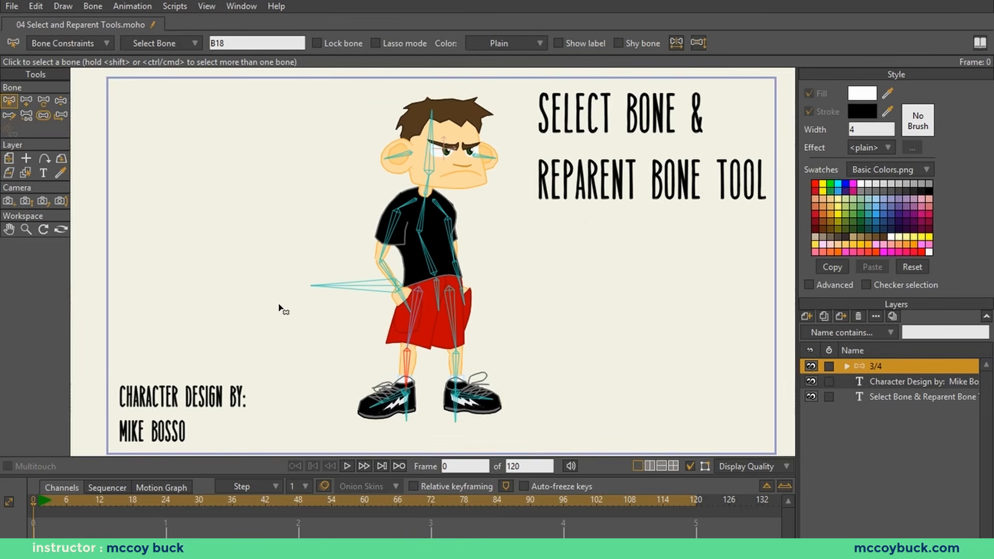
pyautogui.click(457, 358)
pyautogui.click(456, 318)
pyautogui.click(433, 261)
pyautogui.click(427, 217)
pyautogui.click(395, 224)
pyautogui.click(395, 228)
pyautogui.scroll(2, 476, 234)
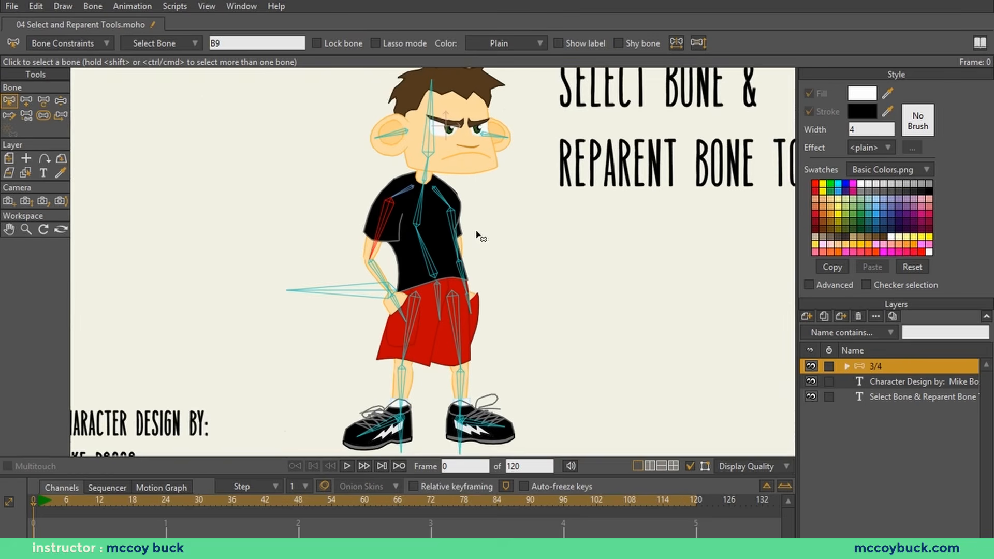
# Select the far upper arm, far shoulder, both torso bones and the near forearm bone together
pyautogui.click(462, 274)
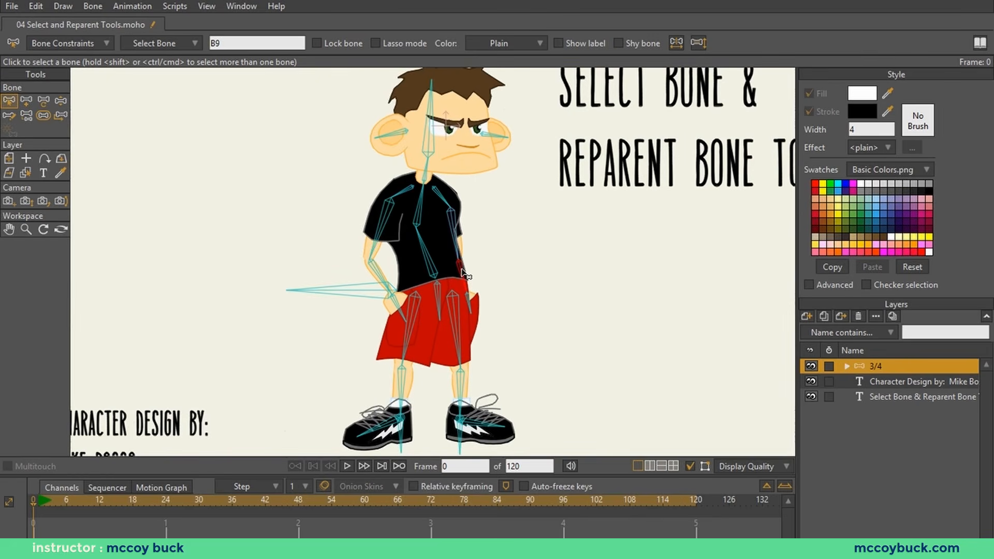
pyautogui.click(456, 236)
pyautogui.keyDown('shift'); pyautogui.click(445, 201); pyautogui.keyUp('shift')
pyautogui.keyDown('shift'); pyautogui.click(419, 201); pyautogui.keyUp('shift')
pyautogui.keyDown('shift'); pyautogui.click(425, 257); pyautogui.keyUp('shift')
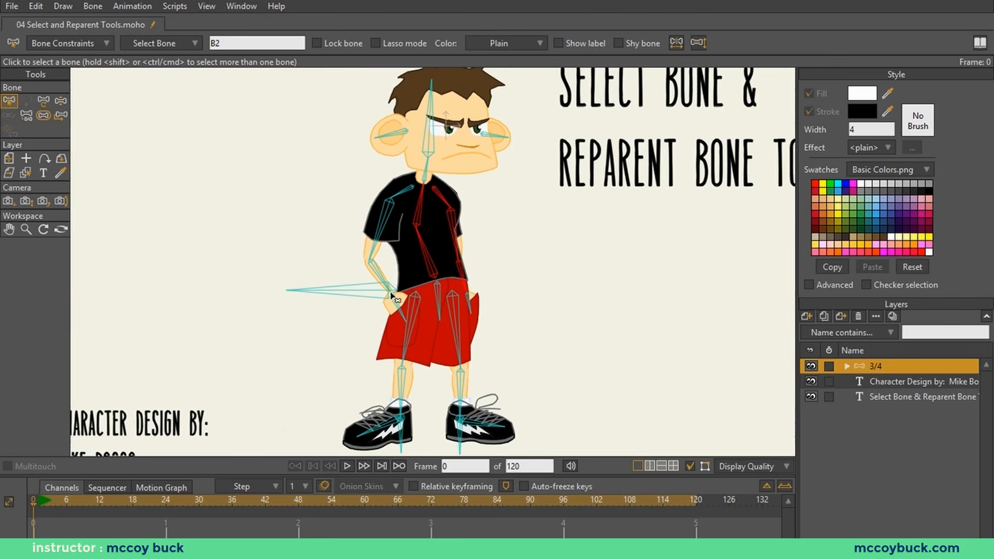
pyautogui.keyDown('shift'); pyautogui.click(377, 266); pyautogui.keyUp('shift')
# Try hiding the selected bones with the Shy bone option and with Hide Selected Bones, restoring them each time
pyautogui.click(617, 43)
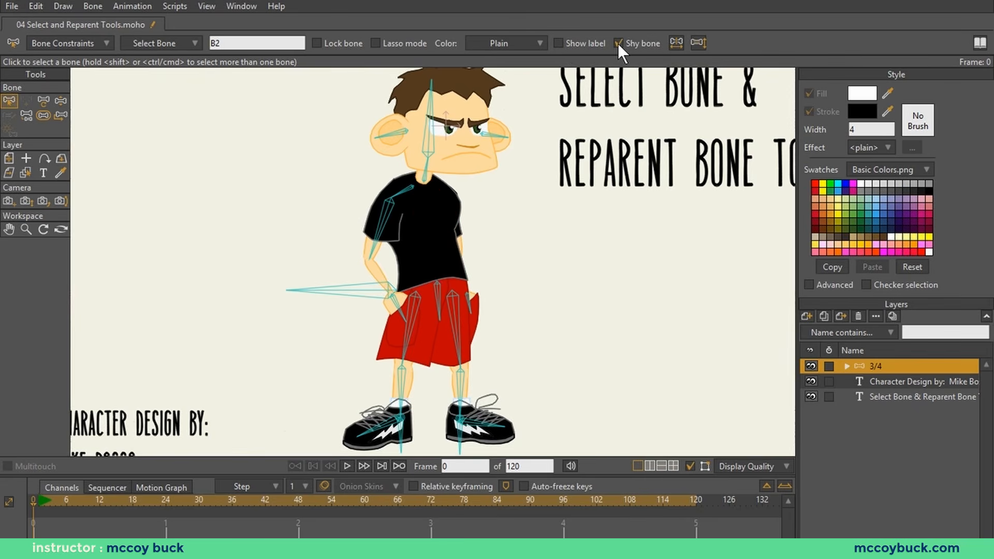
pyautogui.click(619, 44)
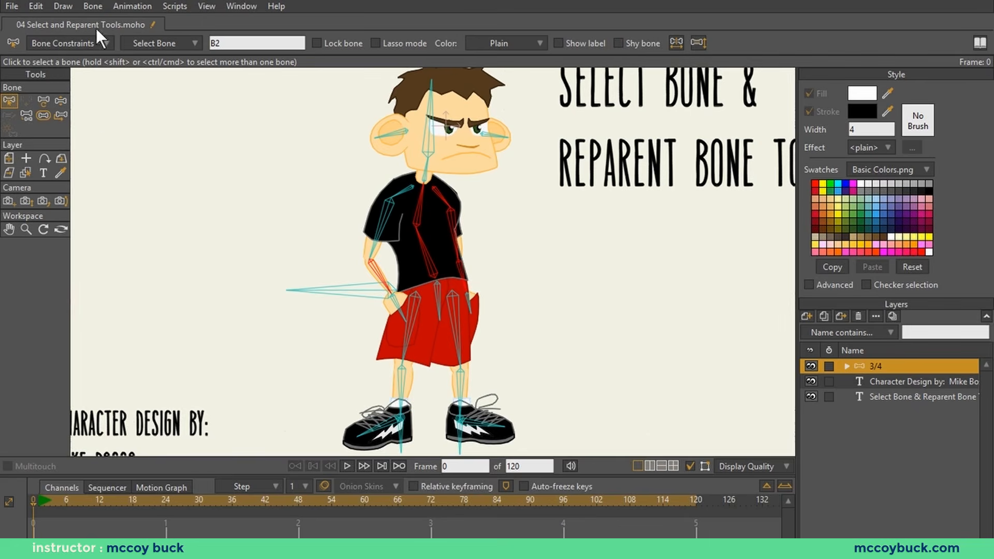
pyautogui.click(94, 6)
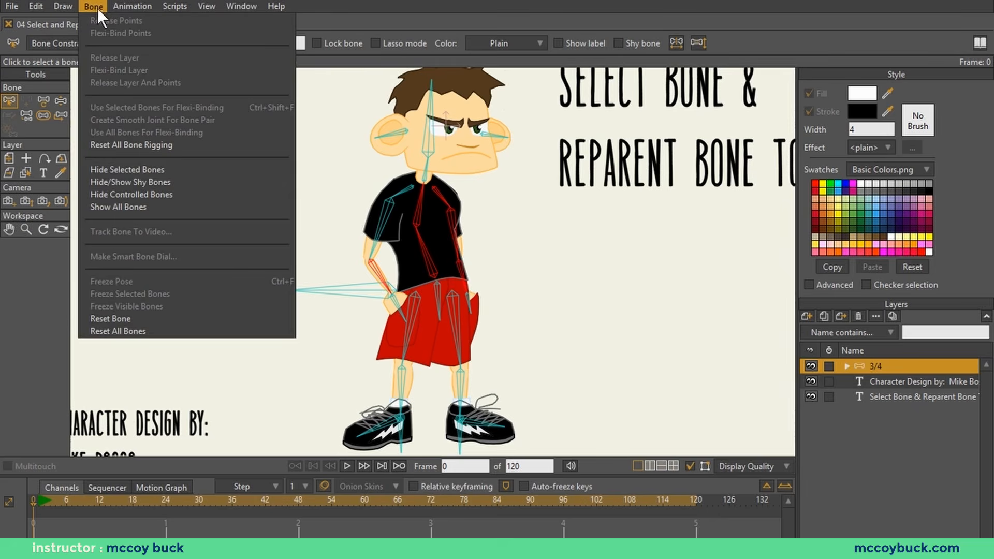
pyautogui.click(138, 169)
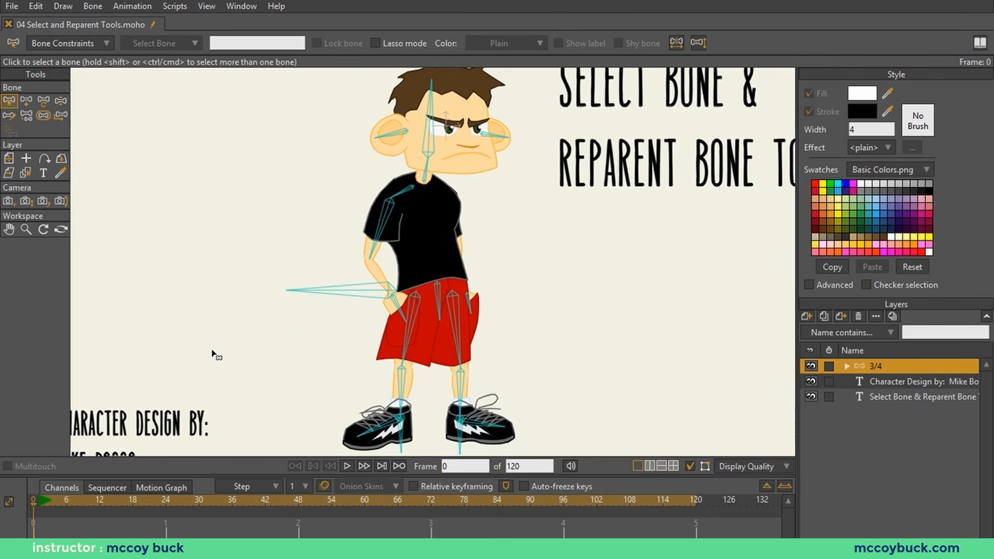
pyautogui.hotkey('ctrl', 'z')
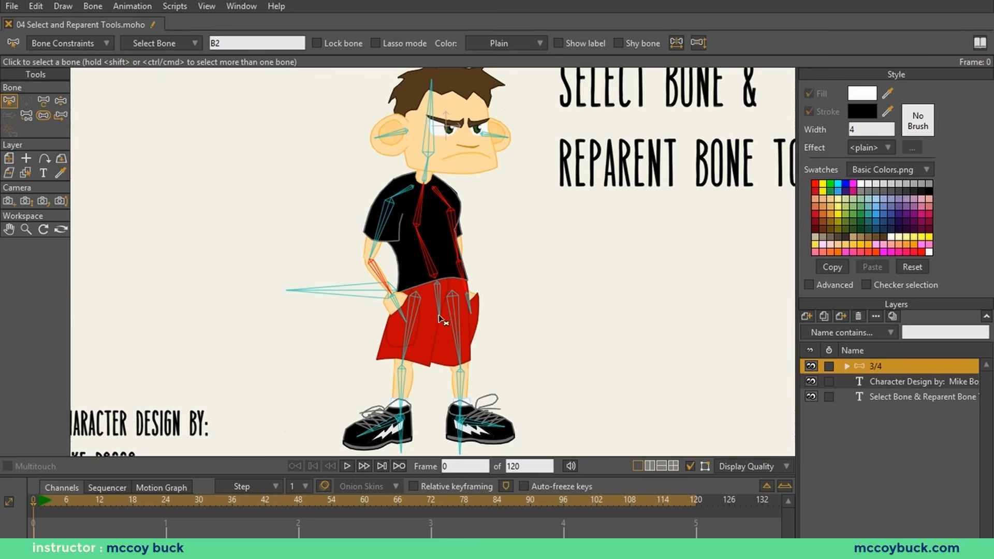
# Deselect all bones and activate the Reparent Bone tool to display the bone hierarchy arrows
pyautogui.scroll(1, 441, 318)
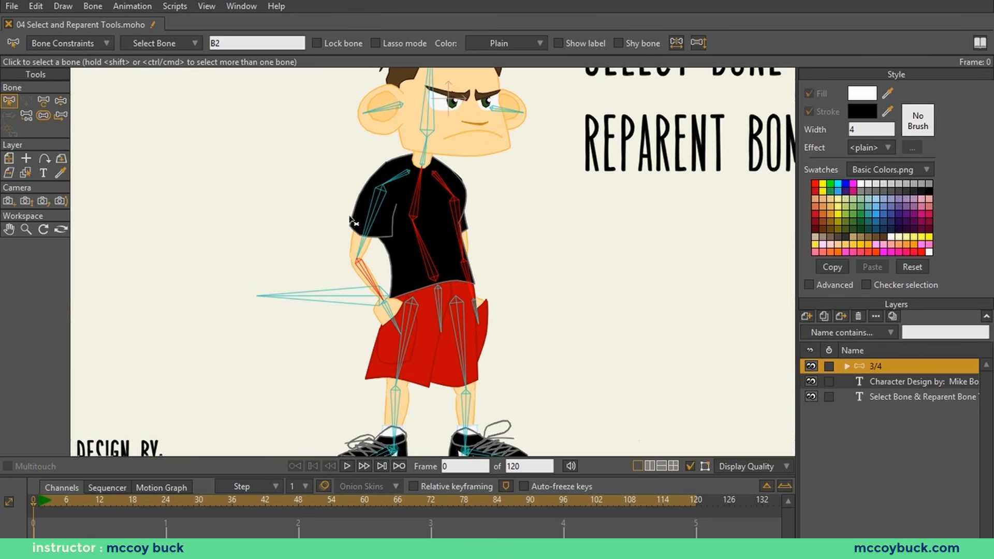
pyautogui.click(316, 232)
pyautogui.scroll(-1, 316, 231)
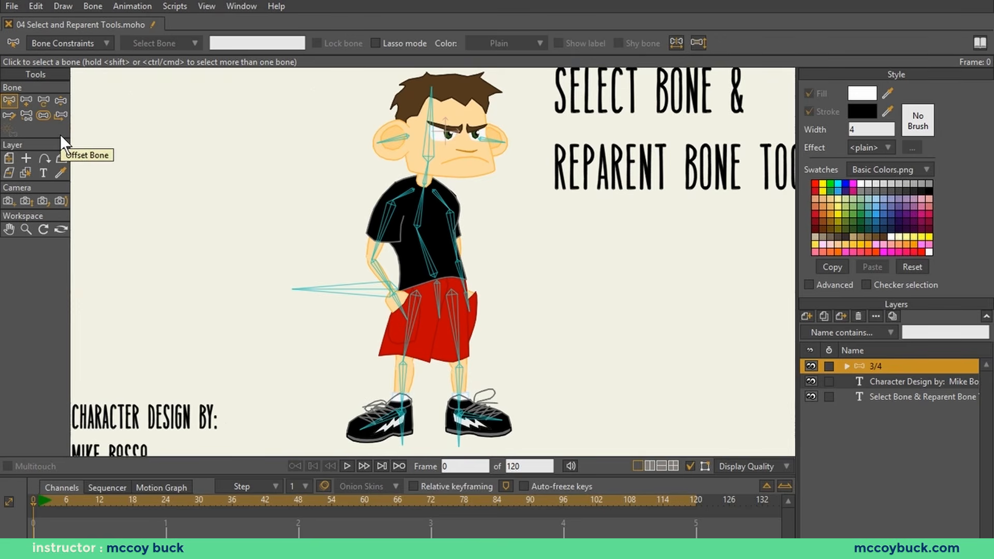
pyautogui.click(30, 119)
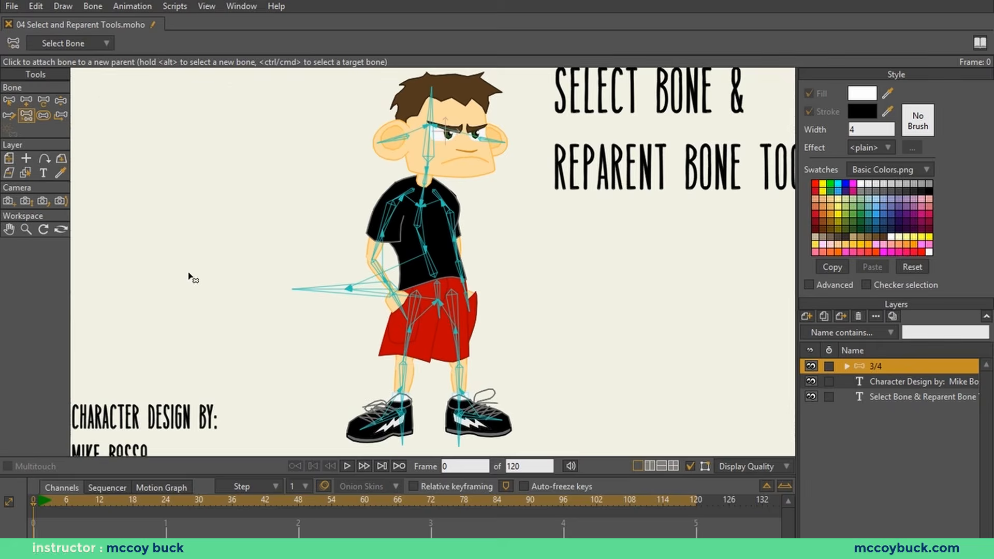
# Examine the parent arrows running from the foot and shin bones through the thighs to the pelvis bone
pyautogui.scroll(1, 189, 276)
pyautogui.moveTo(224, 301); pyautogui.dragTo(221, 280)
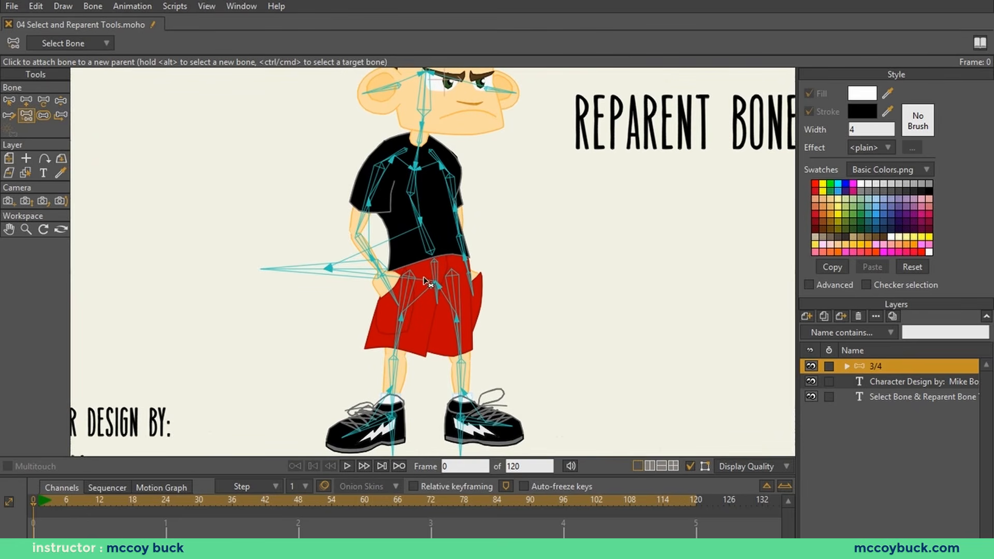
pyautogui.scroll(1, 429, 277)
pyautogui.moveTo(456, 354); pyautogui.dragTo(456, 273)
pyautogui.scroll(1, 455, 274)
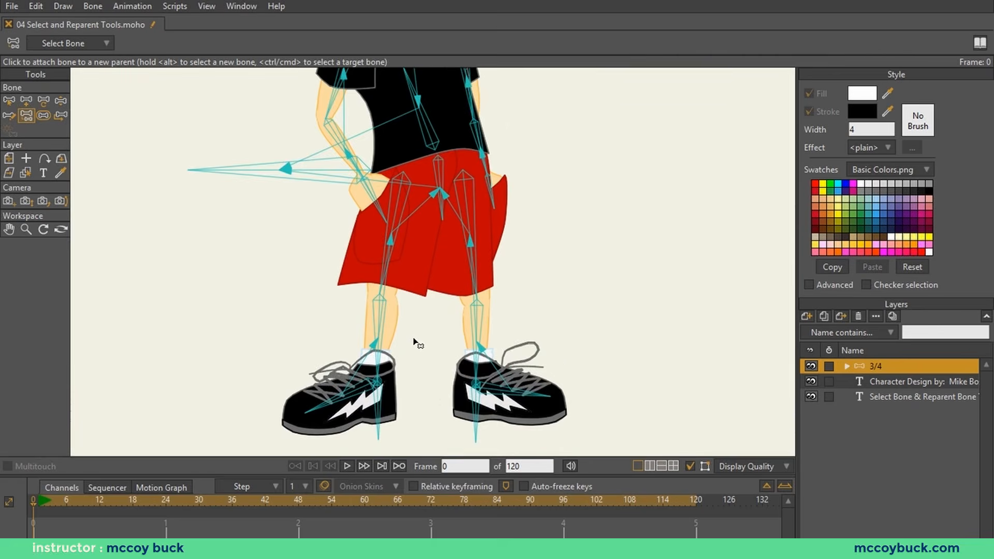
pyautogui.moveTo(414, 345); pyautogui.dragTo(423, 291)
pyautogui.scroll(2, 423, 291)
pyautogui.scroll(1, 423, 293)
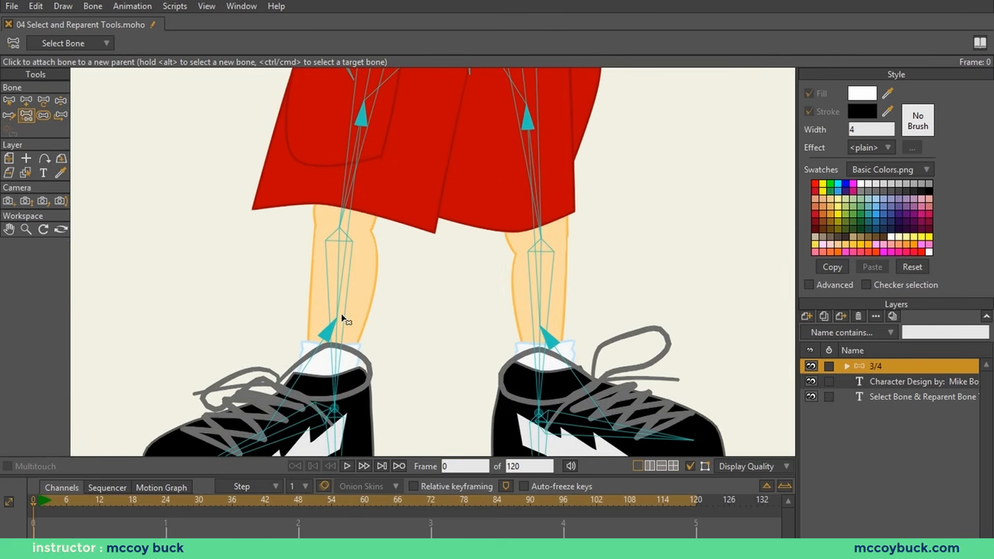
pyautogui.moveTo(347, 277); pyautogui.dragTo(337, 401)
pyautogui.moveTo(366, 223); pyautogui.dragTo(385, 184)
pyautogui.scroll(-1, 292, 278)
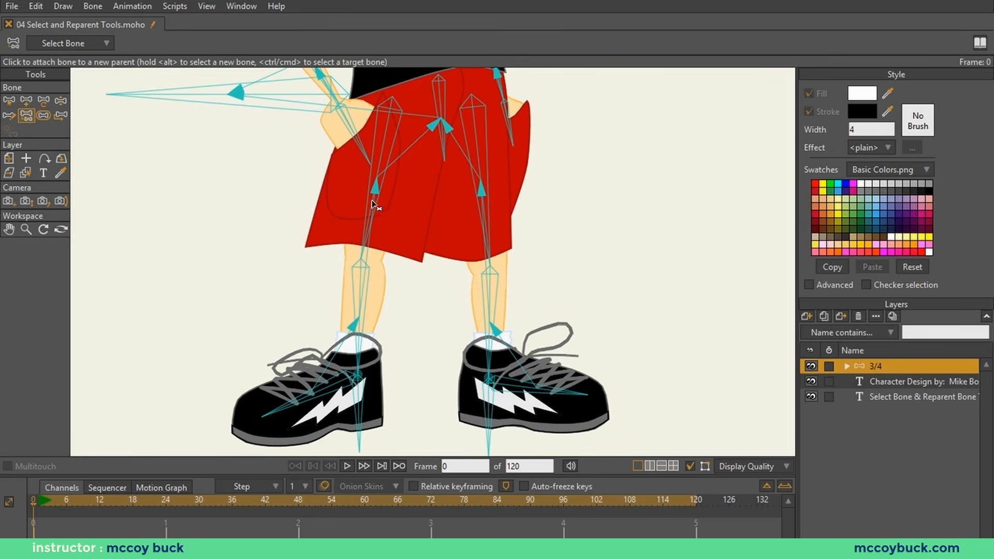
pyautogui.moveTo(379, 178); pyautogui.dragTo(368, 238)
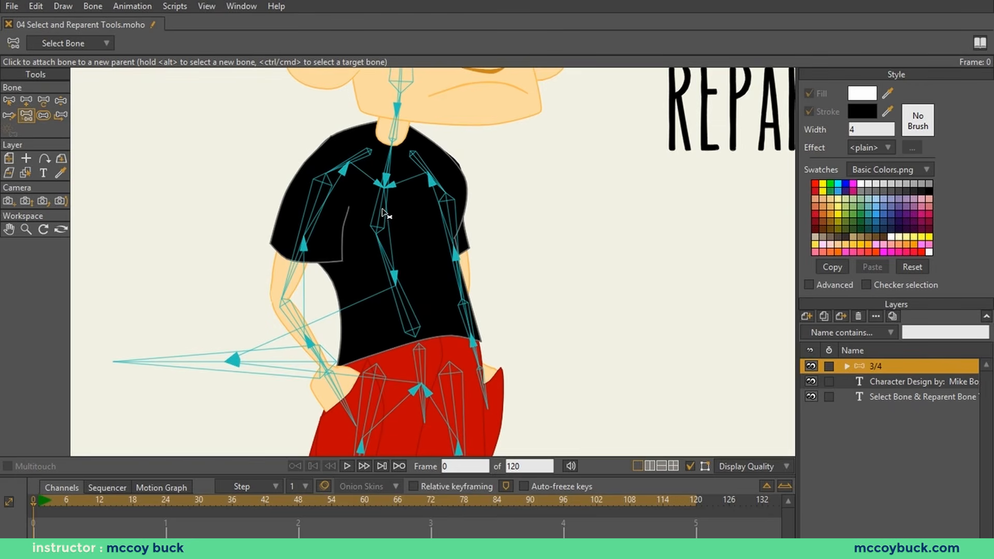
# Select the far shoulder bone with Select Bone and display its parent link with the Reparent Bone tool
pyautogui.scroll(2, 414, 215)
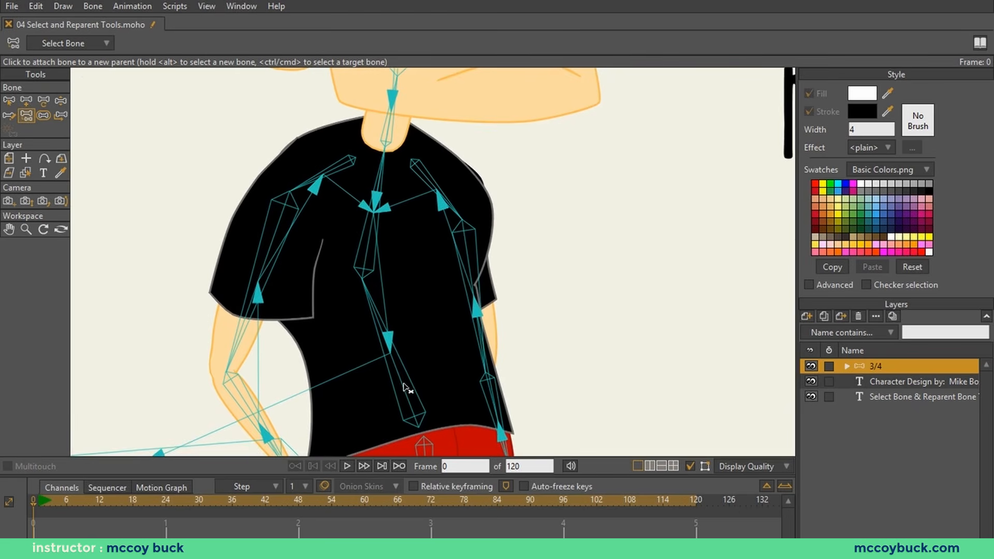
pyautogui.scroll(-2, 406, 384)
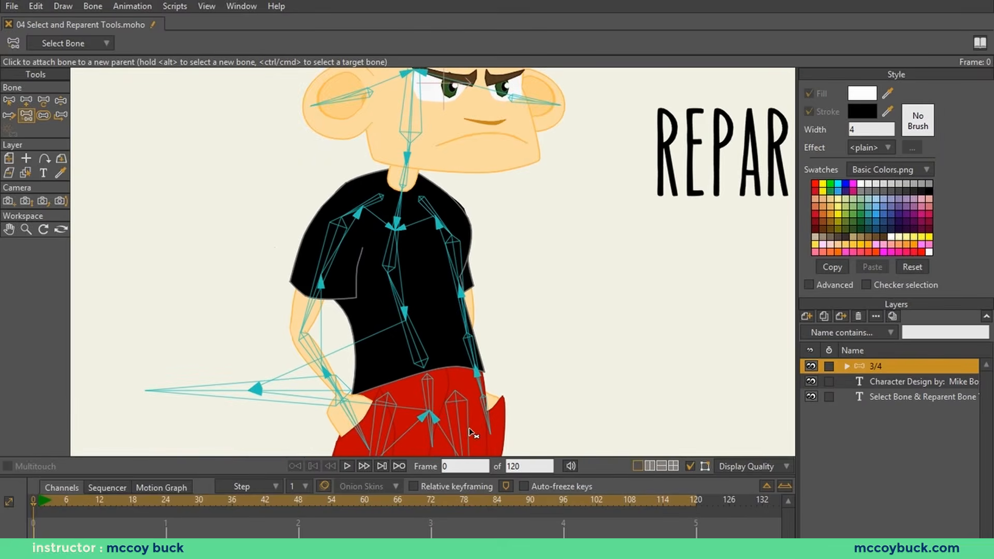
pyautogui.scroll(3, 431, 216)
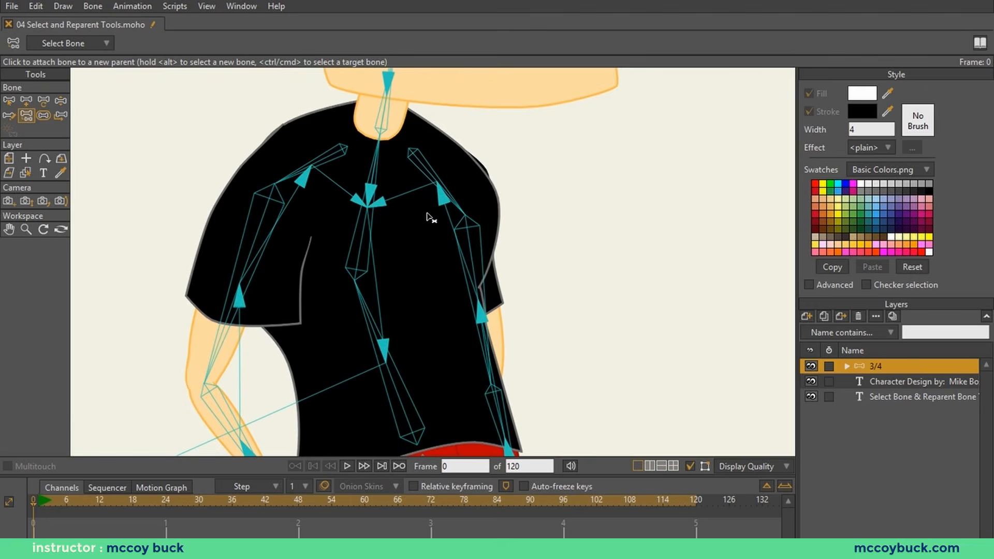
pyautogui.click(5, 103)
pyautogui.click(441, 186)
pyautogui.press('p')
pyautogui.scroll(-1, 435, 184)
pyautogui.moveTo(464, 290); pyautogui.dragTo(451, 207)
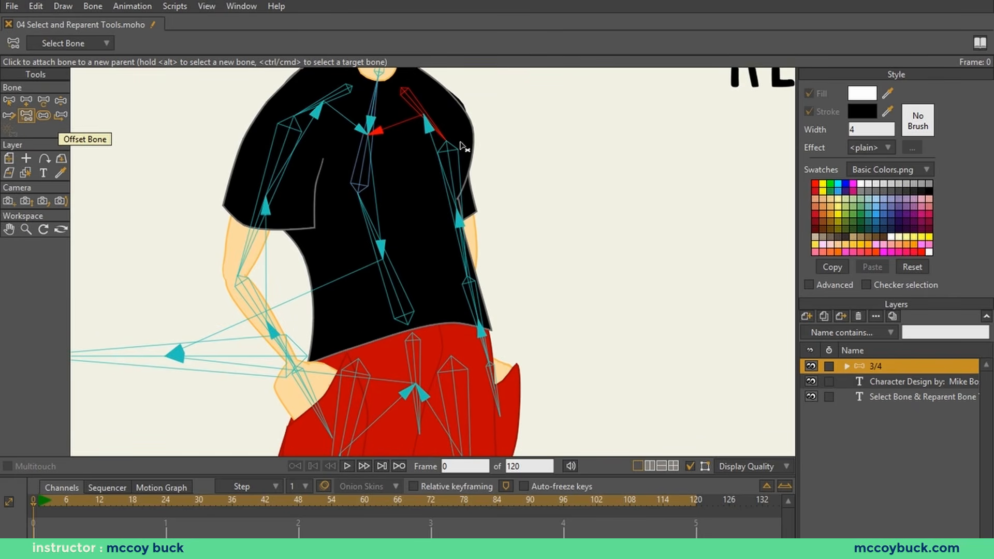
# Reparent the selected far shoulder bone to the far thigh bone
pyautogui.click(460, 406)
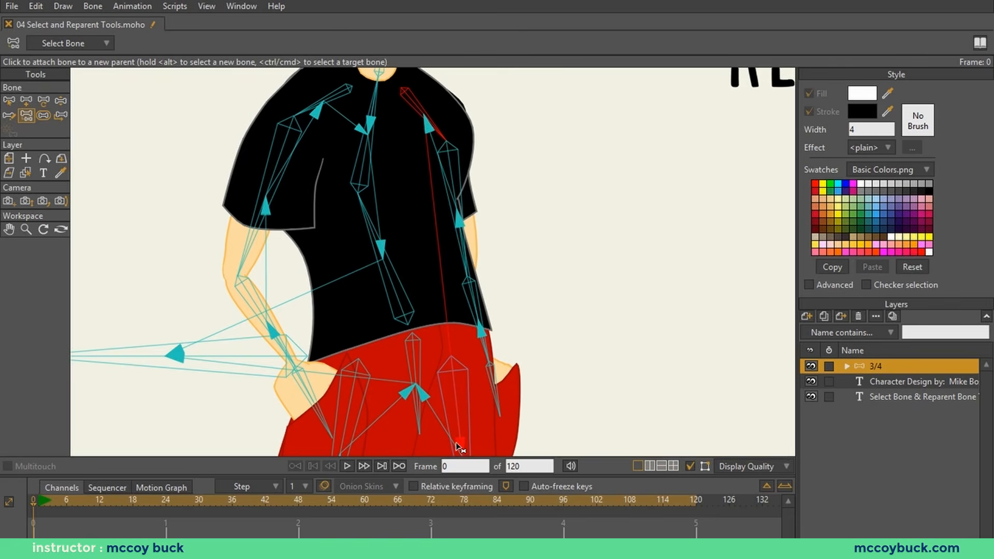
pyautogui.scroll(2, 453, 391)
pyautogui.scroll(-3, 453, 397)
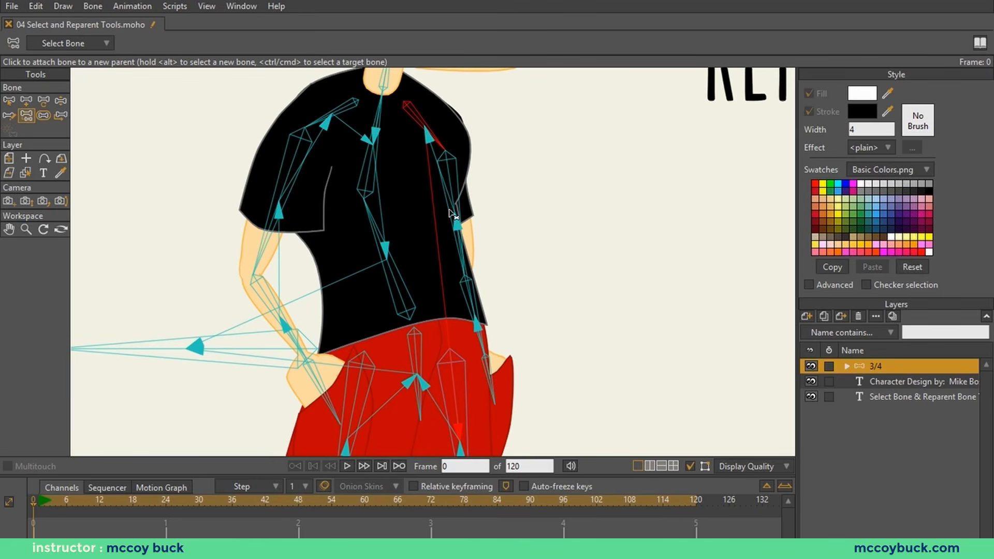
pyautogui.scroll(-2, 453, 214)
# Test the thigh parenting with Manipulate Bones by swinging the far leg and raising the far arm, undoing each pose
pyautogui.press('z')
pyautogui.moveTo(461, 401); pyautogui.dragTo(465, 333)
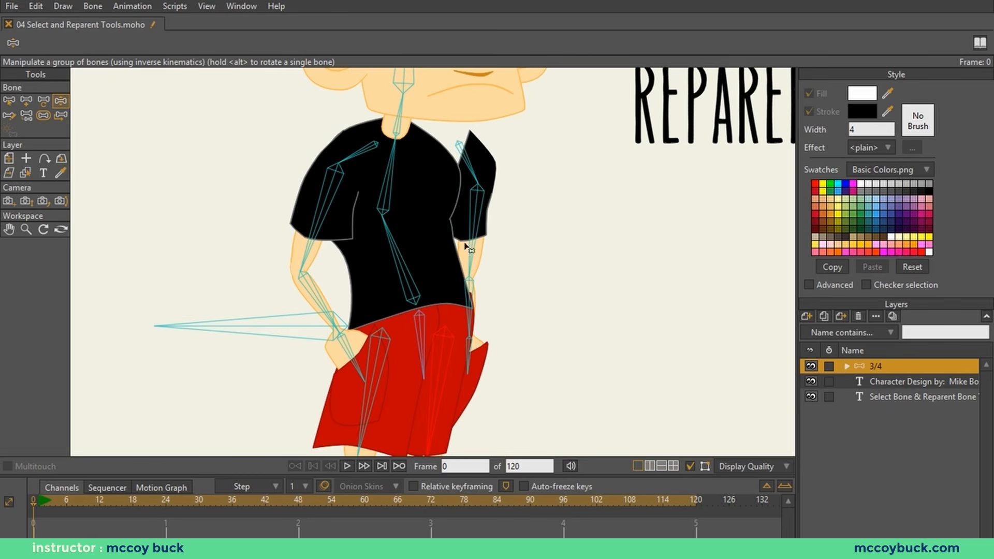
pyautogui.hotkey('ctrl', 'z')
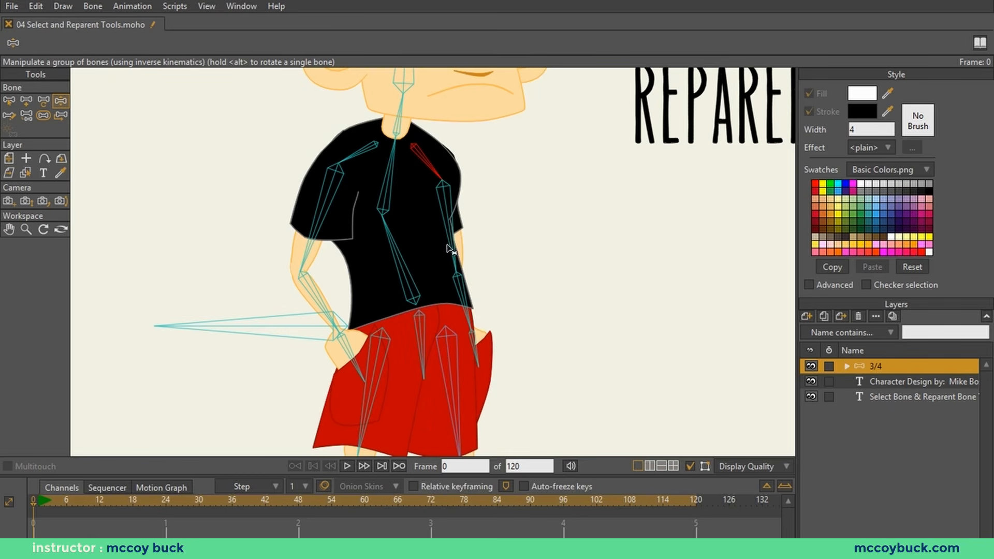
pyautogui.moveTo(451, 250); pyautogui.dragTo(569, 108)
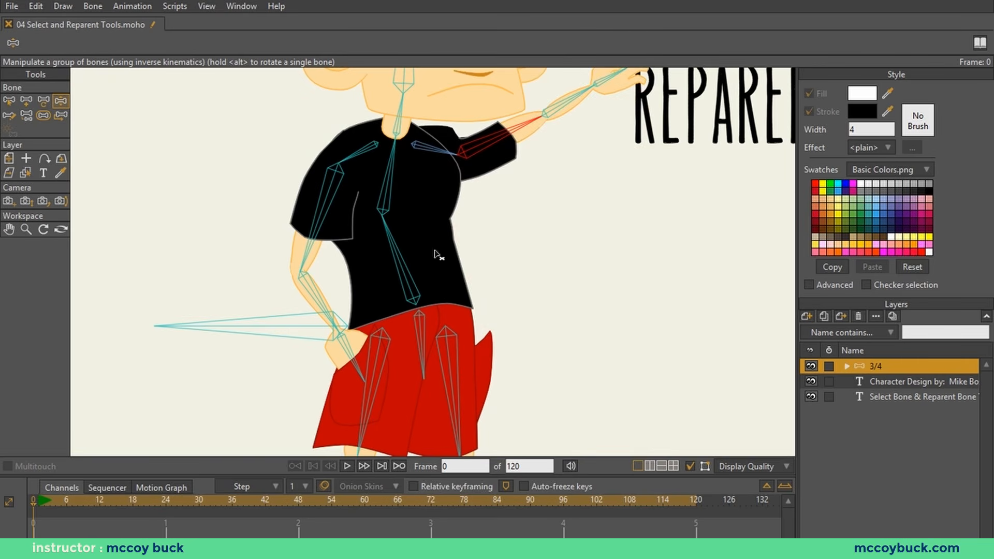
pyautogui.moveTo(455, 399); pyautogui.dragTo(483, 441)
pyautogui.hotkey('ctrl', 'z')
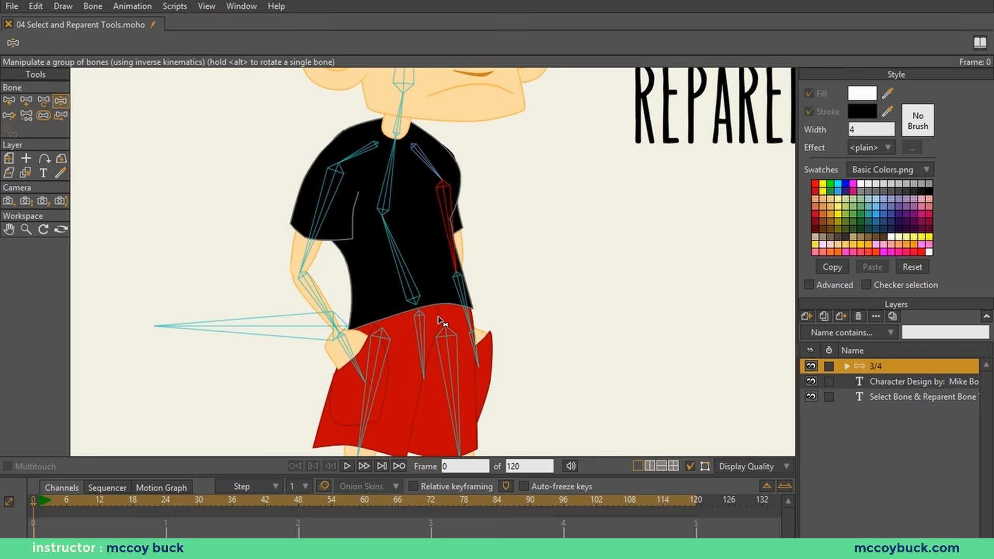
# Select the far shoulder bone and reparent it to the upper spine bone
pyautogui.scroll(2, 425, 163)
pyautogui.moveTo(424, 163); pyautogui.dragTo(439, 234)
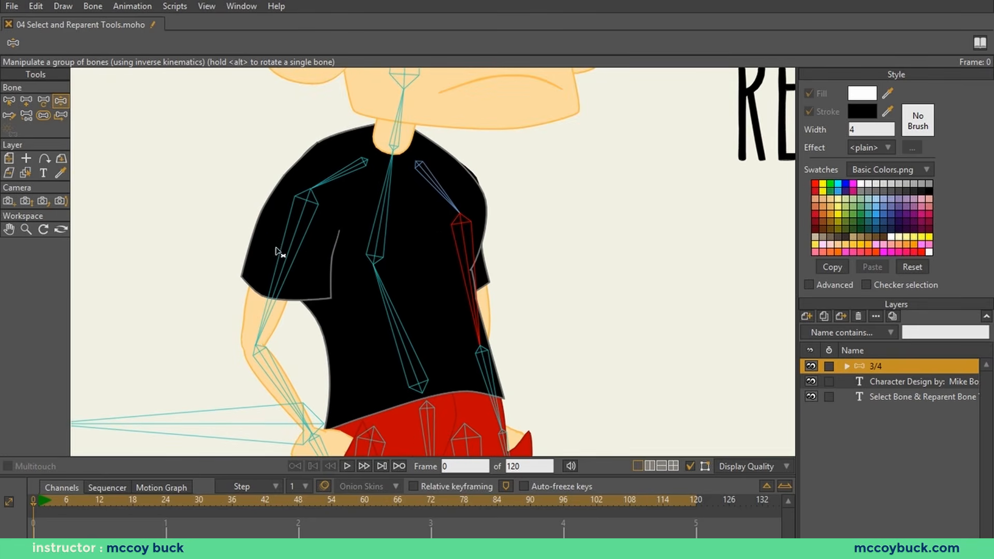
pyautogui.click(26, 118)
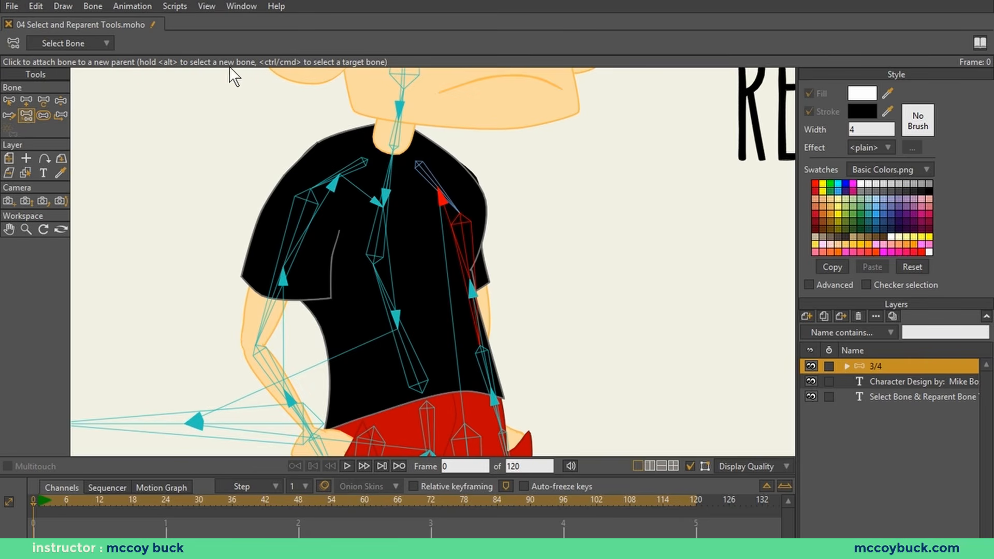
pyautogui.click(430, 181)
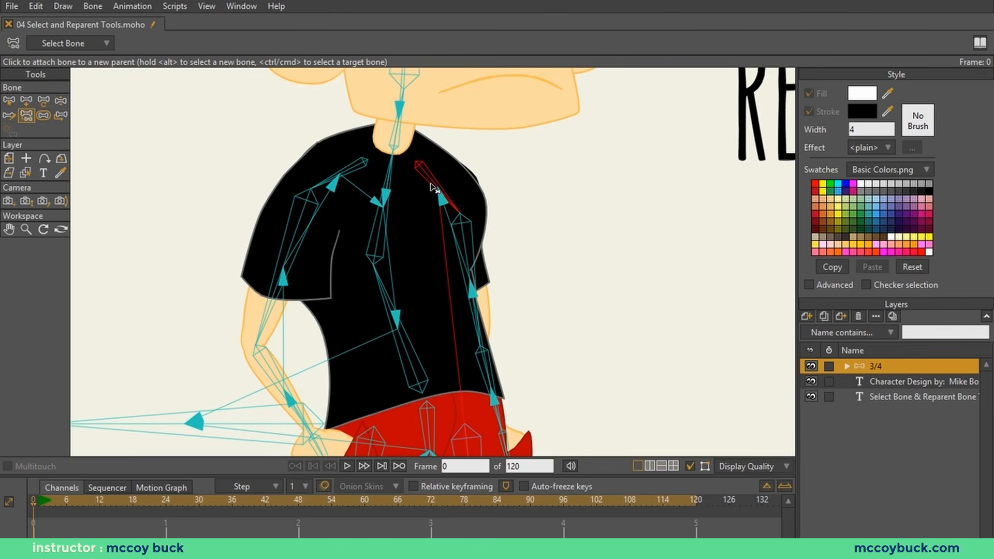
pyautogui.click(382, 231)
# Test the far shoulder's spine parenting by swaying the upper spine with Manipulate Bones, and undo the pose
pyautogui.press('z')
pyautogui.moveTo(456, 217); pyautogui.dragTo(450, 194)
pyautogui.moveTo(386, 195); pyautogui.dragTo(409, 183)
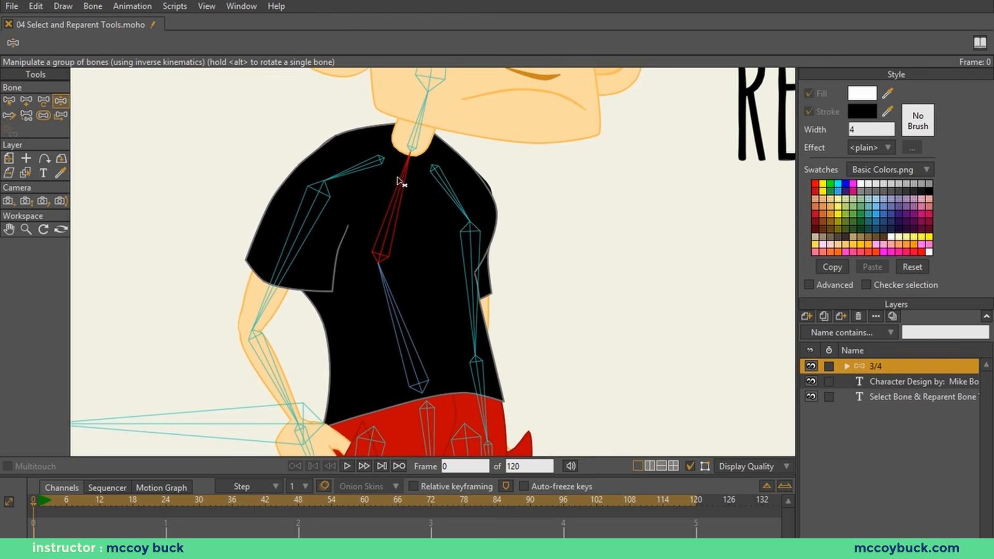
pyautogui.moveTo(444, 292); pyautogui.dragTo(433, 222)
pyautogui.scroll(1, 430, 220)
pyautogui.scroll(-1, 422, 193)
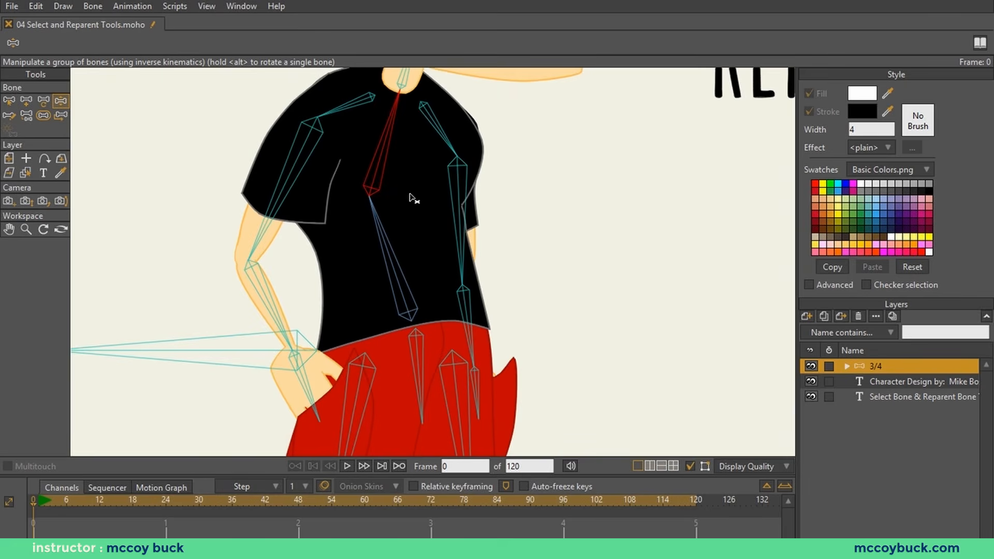
pyautogui.moveTo(388, 137)
pyautogui.mouseDown()
pyautogui.moveTo(344, 137)
pyautogui.moveTo(391, 145)
pyautogui.mouseUp()
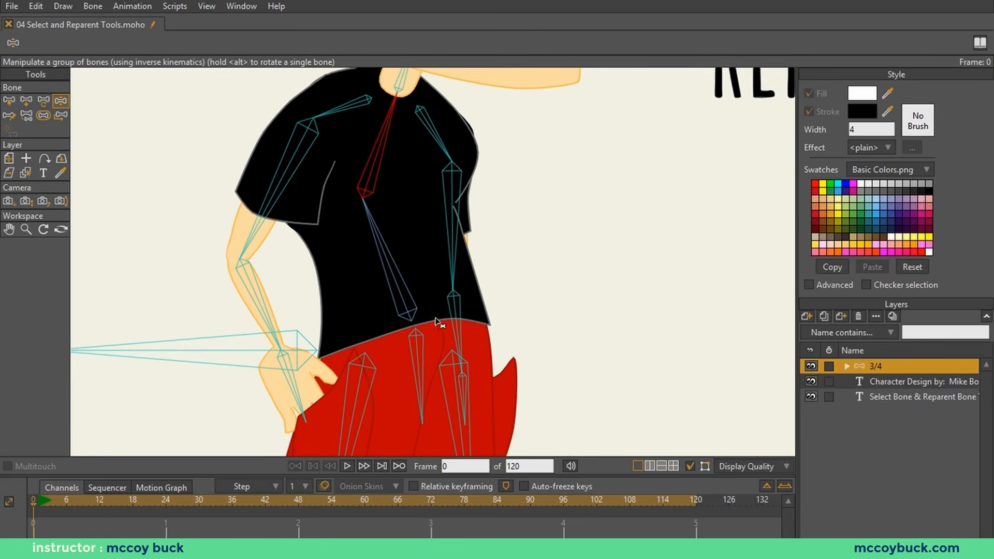
pyautogui.hotkey('ctrl', 'z')
pyautogui.press('Home')
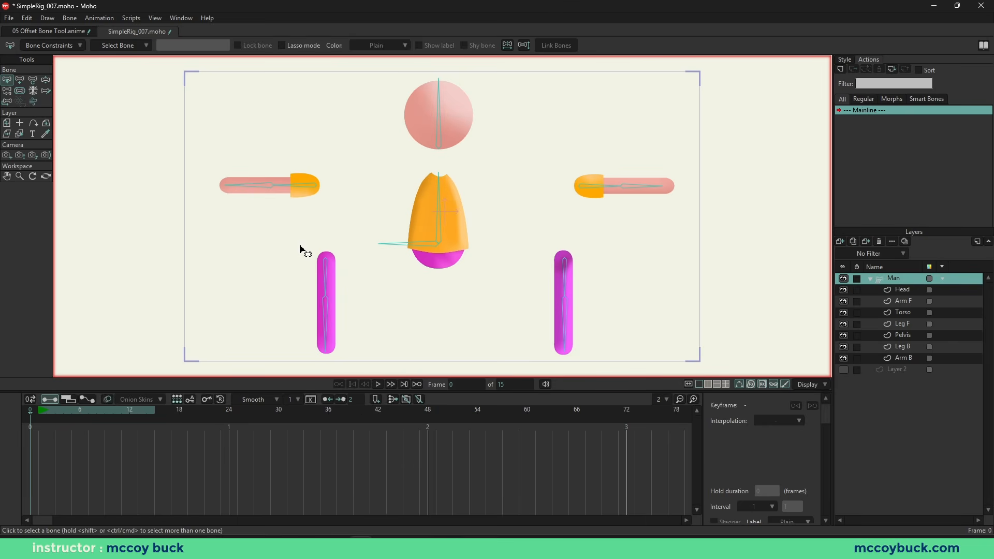
# Use the Offset Bone tool to move the simple rig's arm, leg and head bones into place around the torso
pyautogui.click(7, 102)
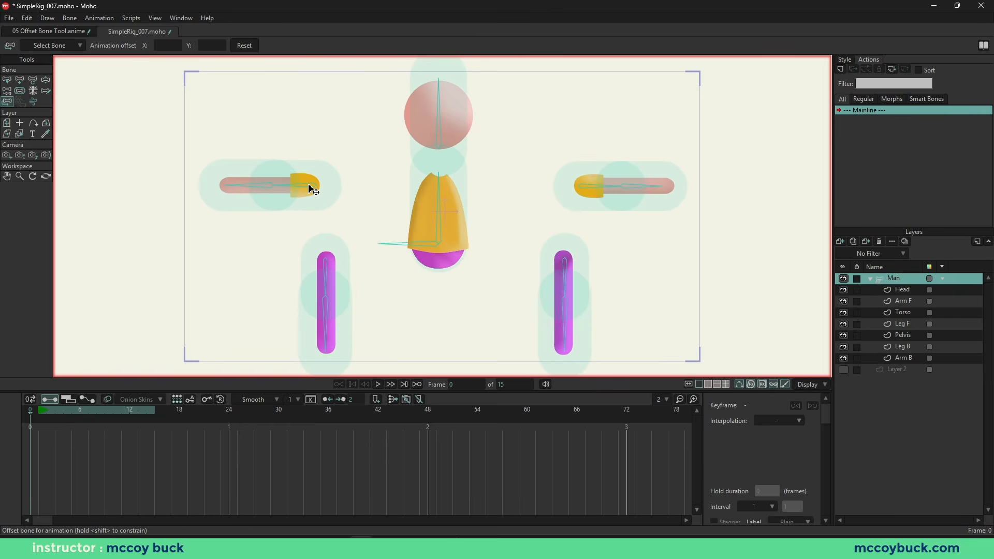
pyautogui.moveTo(314, 192); pyautogui.dragTo(424, 192)
pyautogui.moveTo(580, 185); pyautogui.dragTo(460, 193)
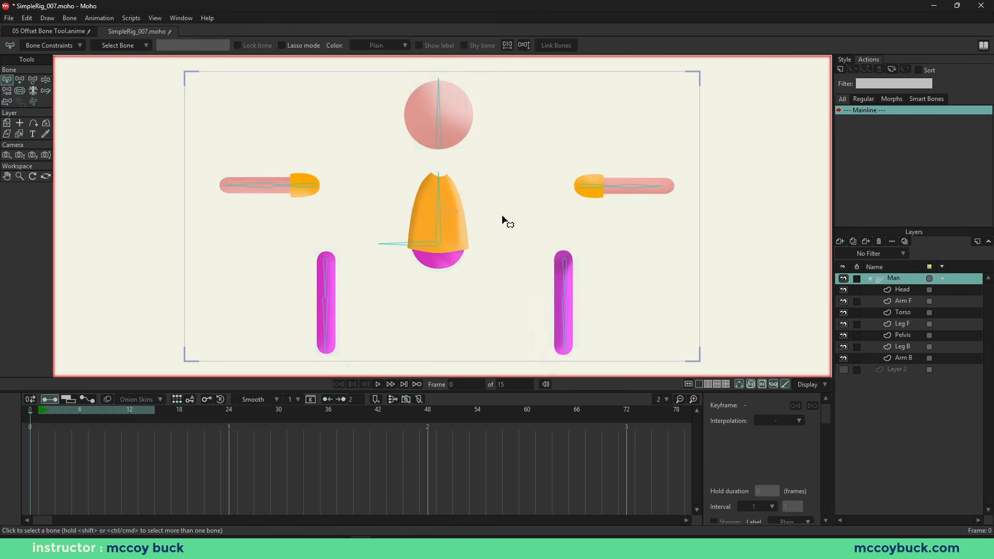
# Compare the separated setup with the assembled character by alternating between Select Bone and Manipulate Bones
pyautogui.click(6, 82)
pyautogui.press('z')
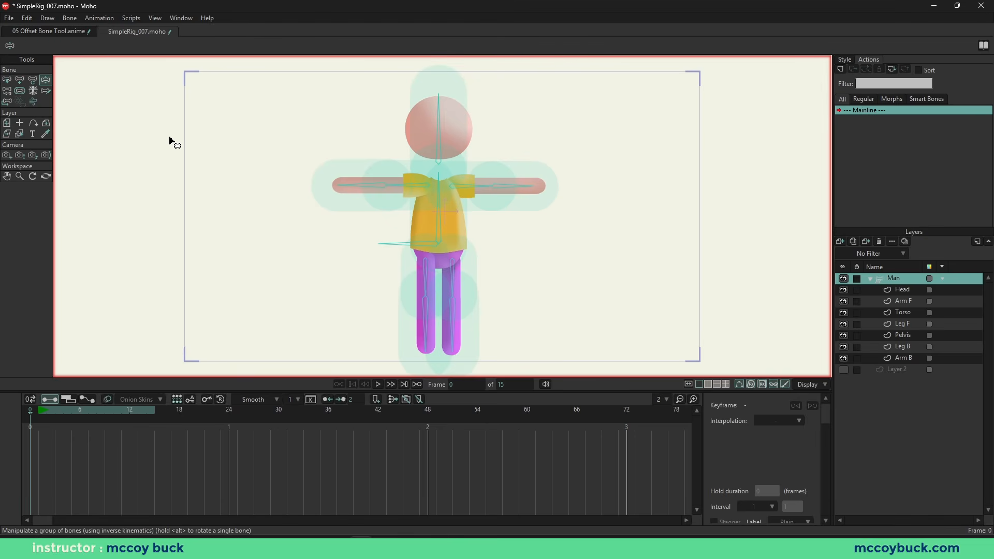
pyautogui.press('b')
pyautogui.press('z')
pyautogui.press('b')
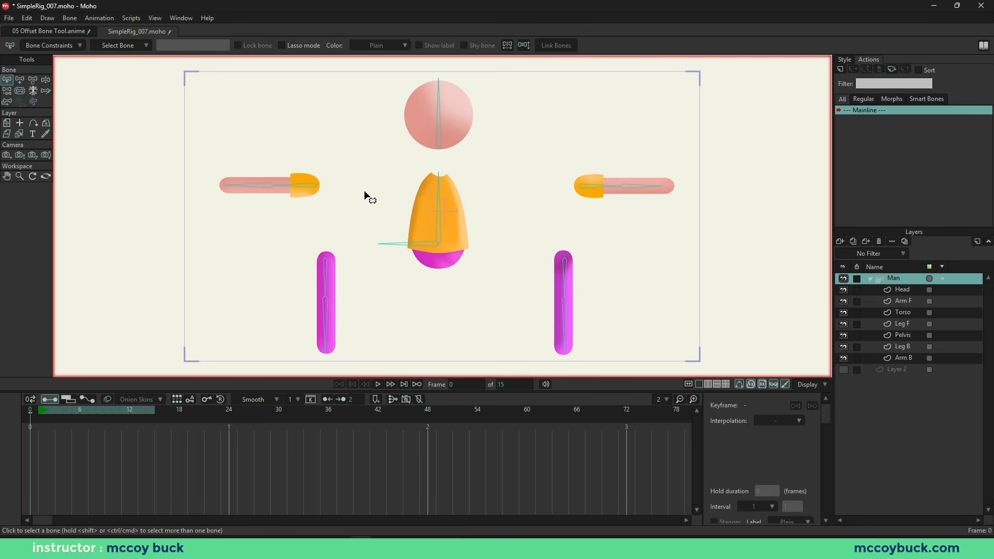
pyautogui.press('z')
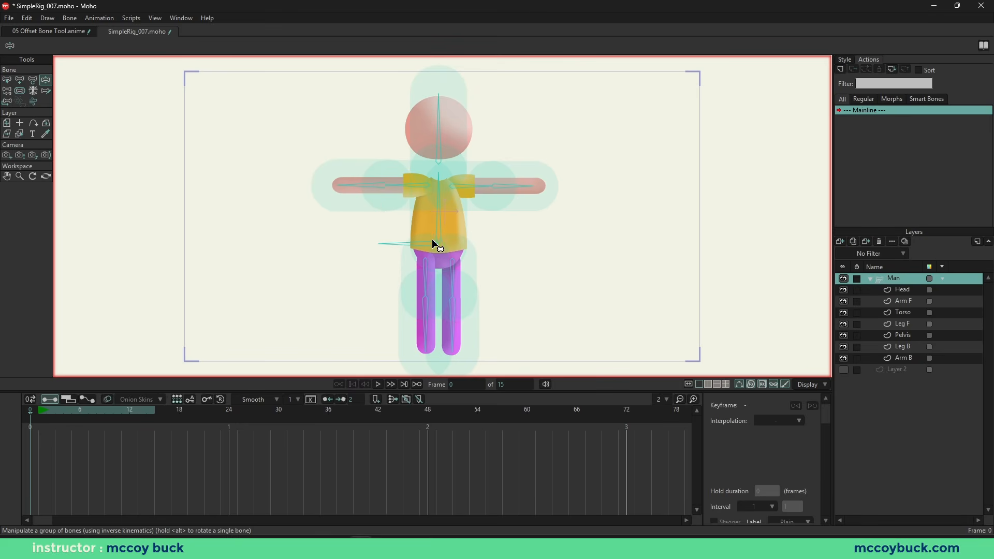
# Try lowering the front arm of the assembled character with Manipulate Bones, and undo the pose
pyautogui.click(38, 412)
pyautogui.moveTo(347, 187); pyautogui.dragTo(375, 266)
pyautogui.hotkey('ctrl', 'z')
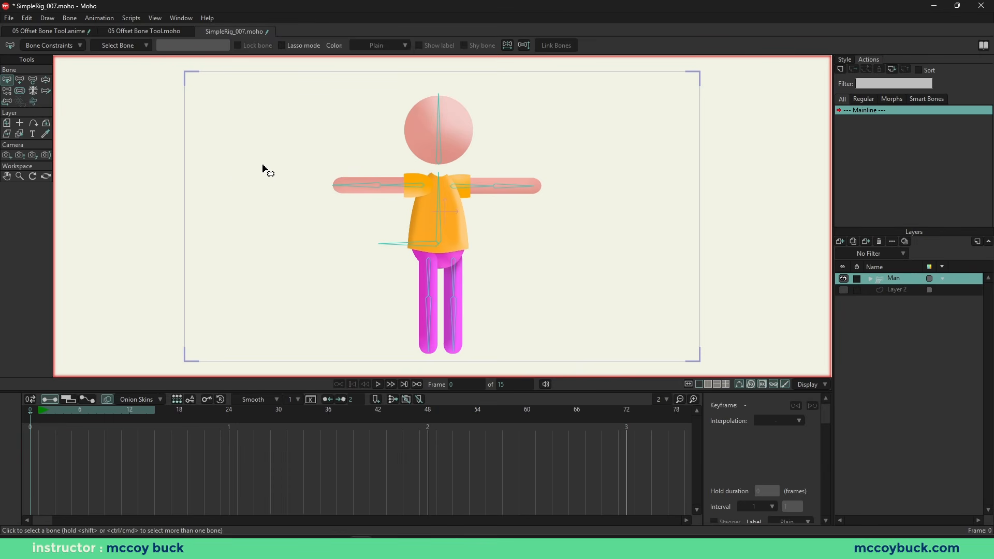
# Pose the front arm, head and back leg with Manipulate Bones to examine how neighbouring body parts deform
pyautogui.press('z')
pyautogui.moveTo(361, 195); pyautogui.dragTo(243, 180)
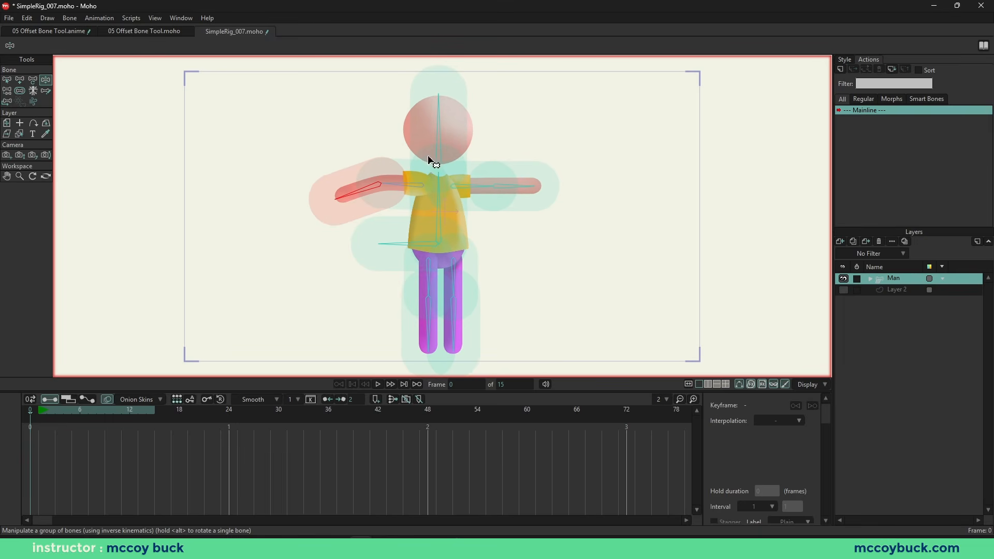
pyautogui.scroll(1, 423, 193)
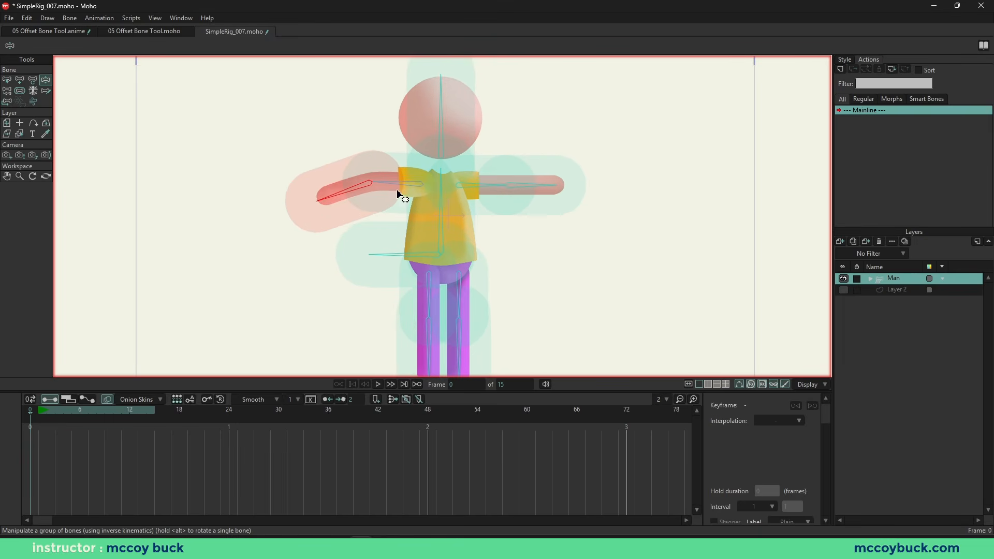
pyautogui.scroll(-1, 410, 195)
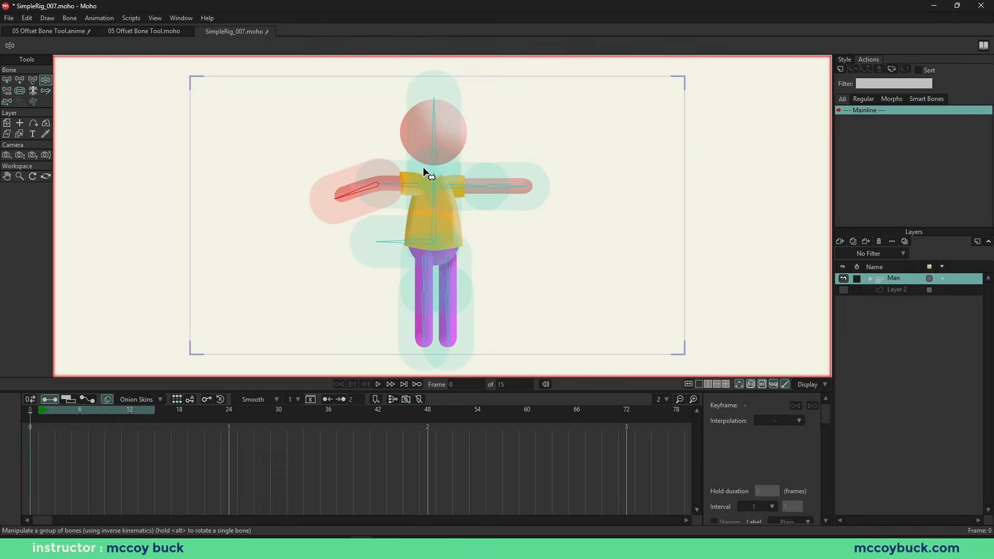
pyautogui.moveTo(359, 195); pyautogui.dragTo(317, 169)
pyautogui.moveTo(431, 136)
pyautogui.mouseDown()
pyautogui.moveTo(472, 144)
pyautogui.moveTo(368, 124)
pyautogui.moveTo(417, 115)
pyautogui.moveTo(497, 138)
pyautogui.moveTo(437, 152)
pyautogui.mouseUp()
pyautogui.moveTo(455, 343); pyautogui.dragTo(508, 364)
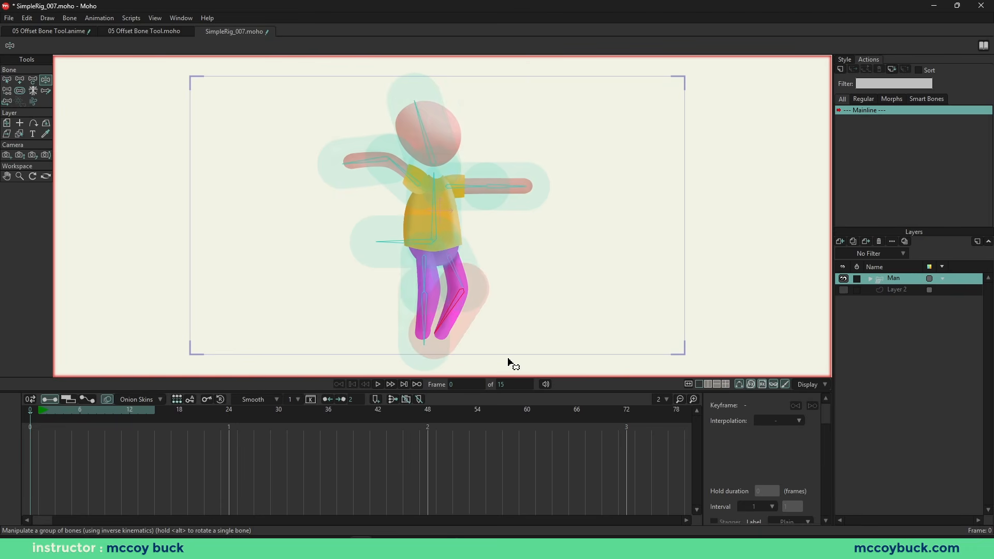
pyautogui.press('z')
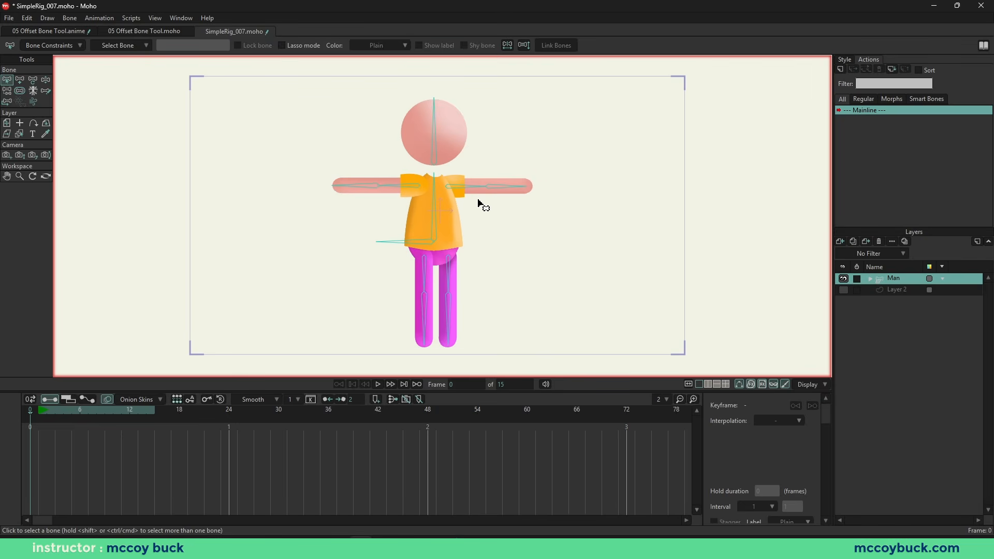
# Open the bone binding settings of the Man layer and move the dialog clear of the character
pyautogui.doubleClick(895, 279)
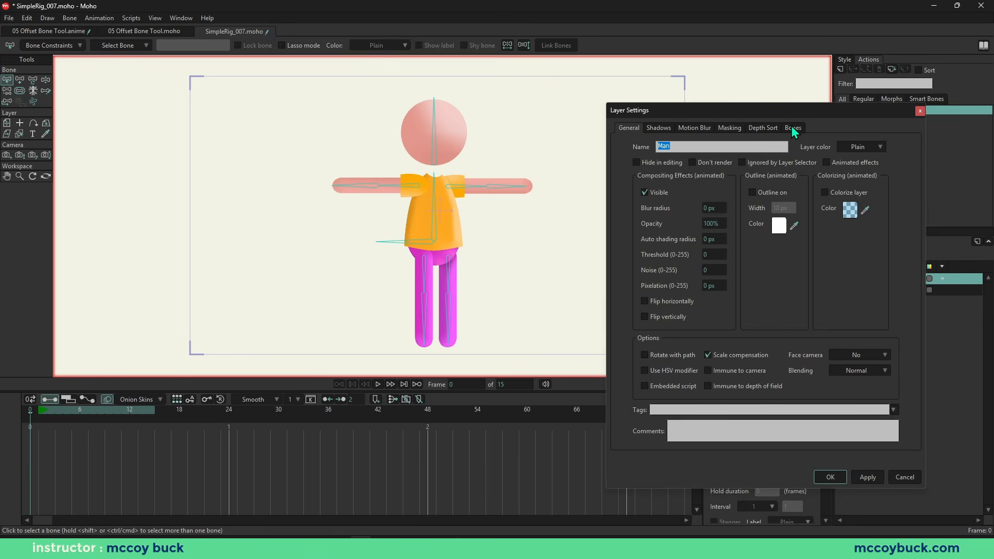
pyautogui.click(792, 127)
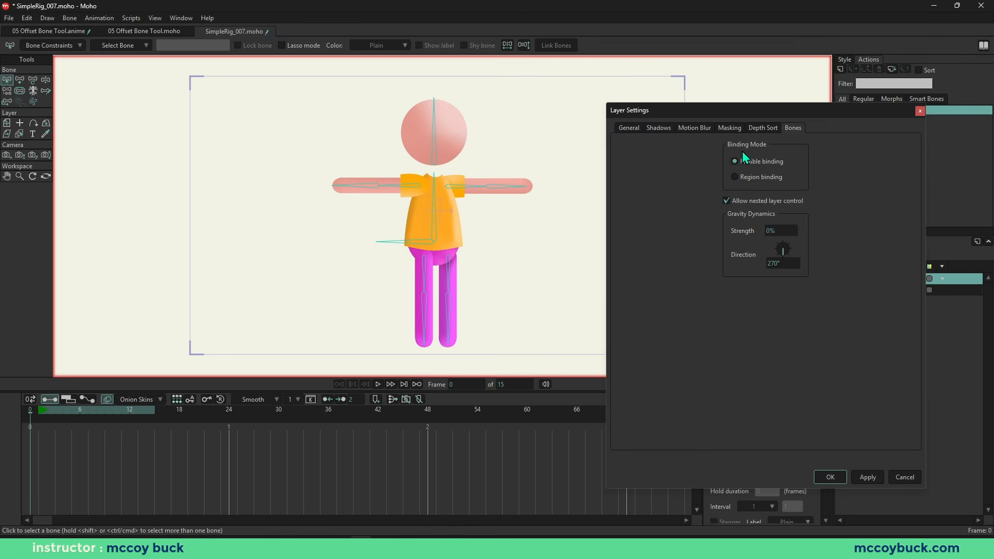
pyautogui.moveTo(740, 114); pyautogui.dragTo(689, 96)
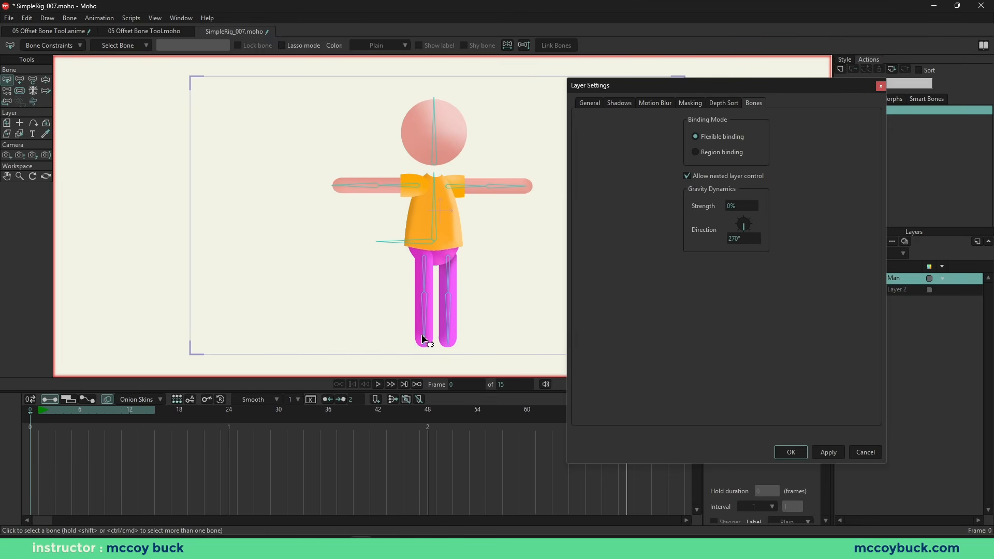
# Pose the front leg, both arms and head to examine the deformation under flexible binding
pyautogui.press('z')
pyautogui.moveTo(424, 340); pyautogui.dragTo(366, 279)
pyautogui.moveTo(355, 184)
pyautogui.mouseDown()
pyautogui.moveTo(366, 186)
pyautogui.moveTo(363, 160)
pyautogui.moveTo(356, 164)
pyautogui.mouseUp()
pyautogui.moveTo(479, 186); pyautogui.dragTo(492, 163)
pyautogui.moveTo(442, 120)
pyautogui.mouseDown()
pyautogui.moveTo(424, 124)
pyautogui.moveTo(446, 124)
pyautogui.mouseUp()
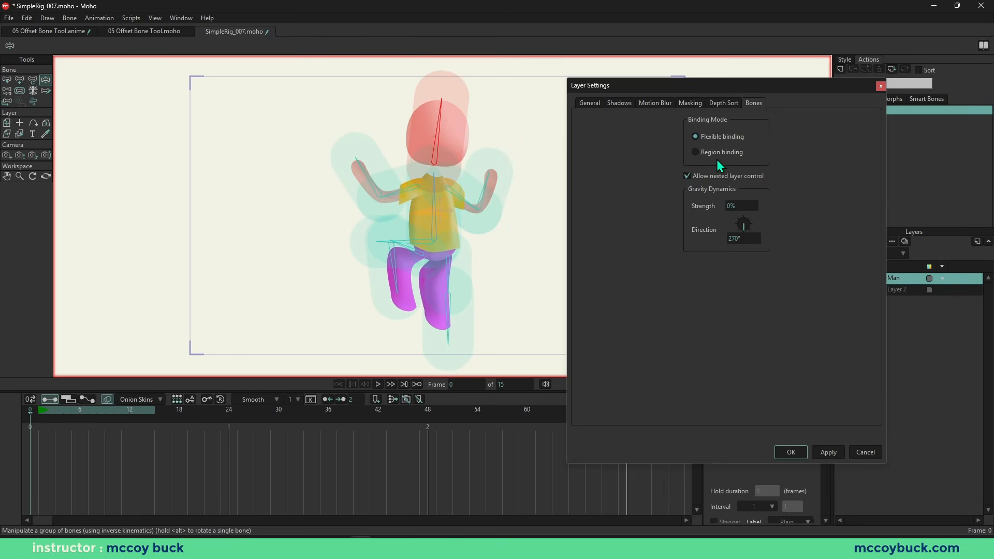
# Set the Man layer's binding mode to Region binding and apply the layer settings
pyautogui.click(695, 152)
pyautogui.click(782, 452)
# Select both front arm bones and reduce their bone strength to 0.5678 so their regions fit the arm
pyautogui.press('b')
pyautogui.moveTo(321, 165); pyautogui.dragTo(431, 215)
pyautogui.press('s')
pyautogui.moveTo(394, 185); pyautogui.dragTo(368, 188)
pyautogui.scroll(5, 393, 194)
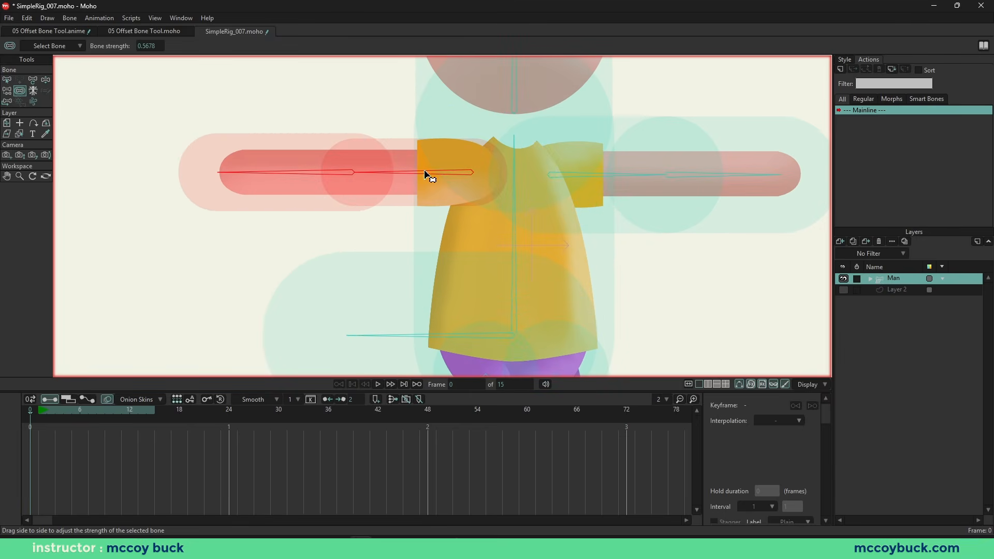
pyautogui.scroll(-3, 408, 177)
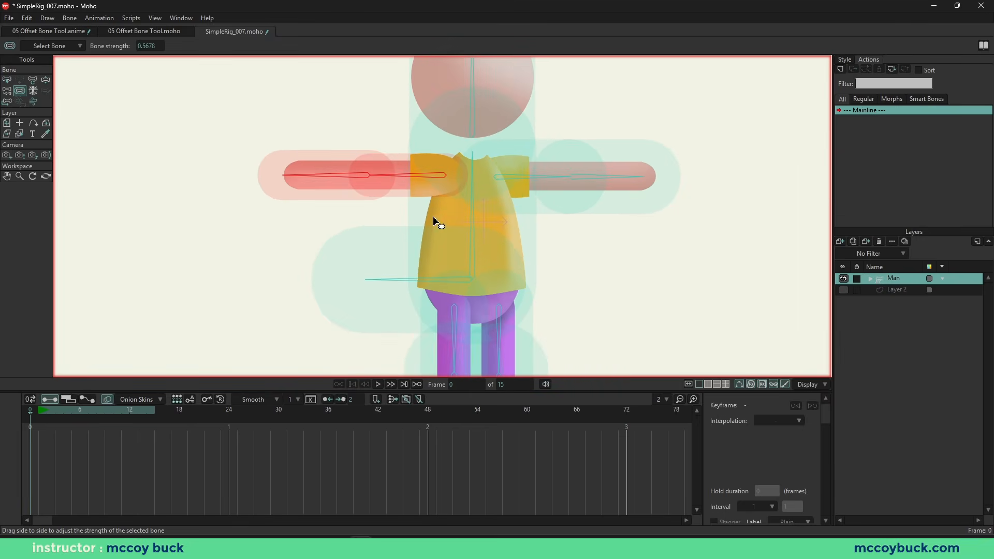
pyautogui.scroll(-3, 548, 211)
# Bend the front arm with Manipulate Bones to check its deformation with the reduced bone strength
pyautogui.press('z')
pyautogui.moveTo(361, 191); pyautogui.dragTo(361, 242)
pyautogui.scroll(3, 437, 200)
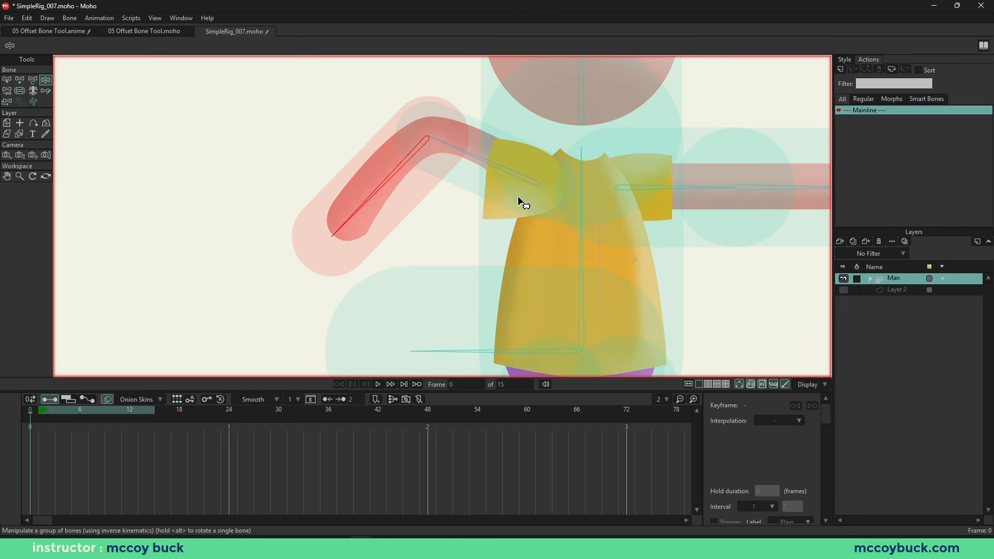
pyautogui.hotkey('ctrl', 'z')
pyautogui.scroll(2, 507, 218)
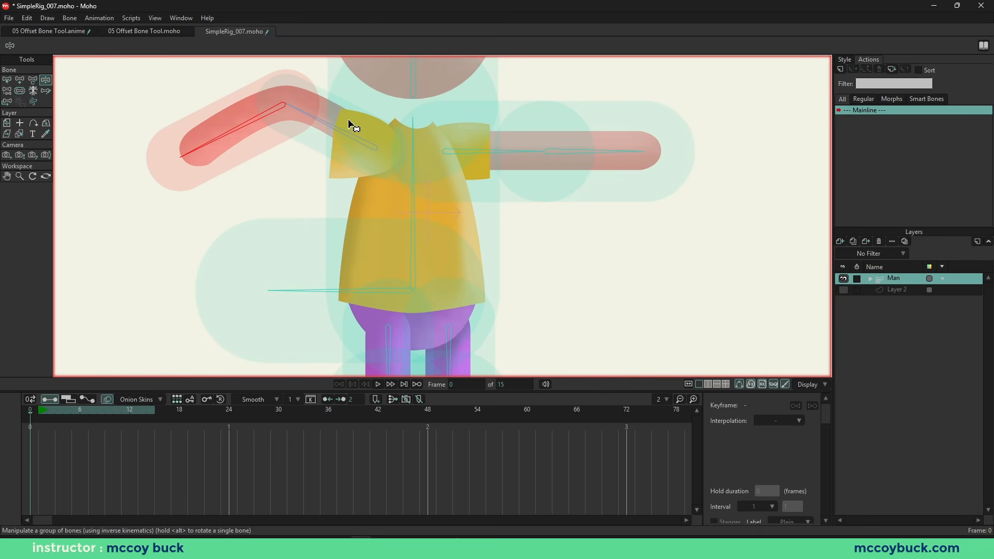
pyautogui.moveTo(242, 146); pyautogui.dragTo(56, 82)
# Reset the arm pose with Select Bone and pose the front arm again to examine its elbow and shoulder sleeve closely
pyautogui.press('b')
pyautogui.click(333, 150)
pyautogui.press('z')
pyautogui.moveTo(244, 152); pyautogui.dragTo(104, 133)
pyautogui.scroll(3, 393, 195)
pyautogui.moveTo(370, 174); pyautogui.dragTo(447, 217)
pyautogui.scroll(-1, 491, 105)
pyautogui.moveTo(488, 155); pyautogui.dragTo(476, 214)
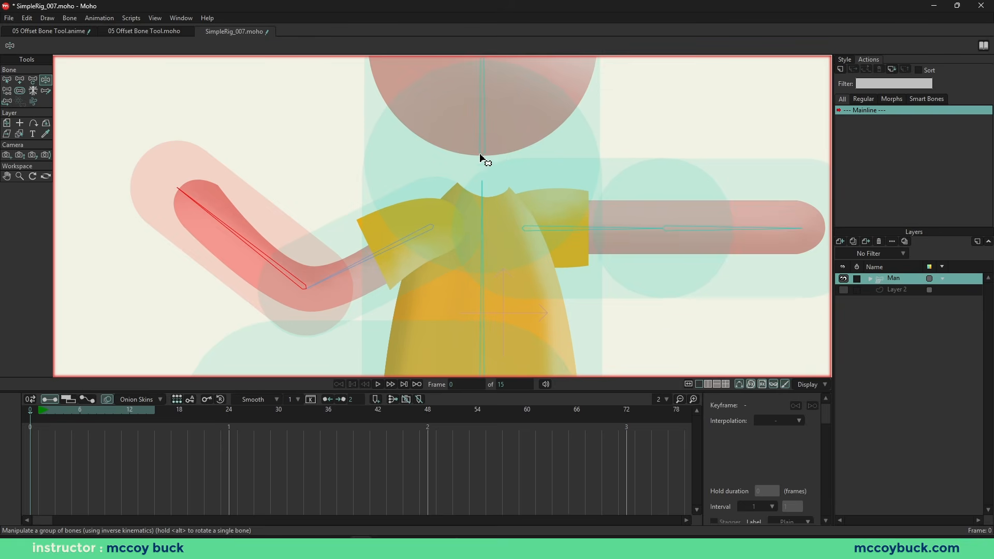
pyautogui.moveTo(446, 202); pyautogui.dragTo(437, 166)
pyautogui.scroll(3, 423, 214)
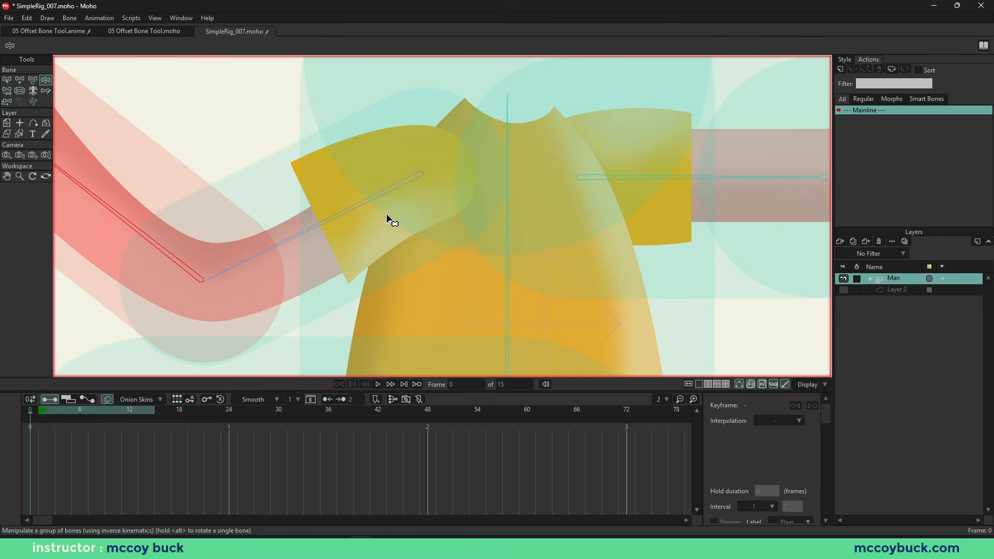
pyautogui.moveTo(362, 229); pyautogui.dragTo(336, 269)
pyautogui.scroll(-5, 429, 261)
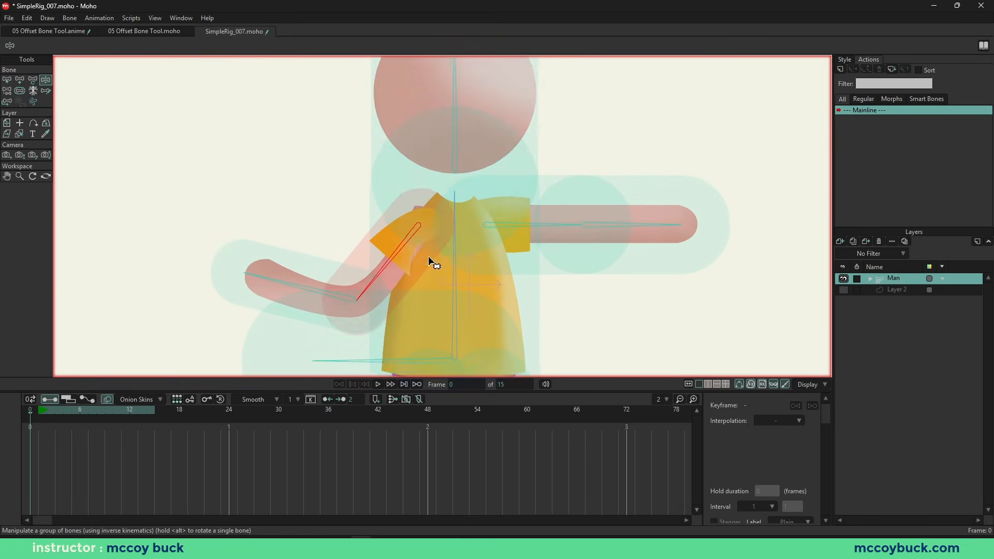
# Clear the front arm's test pose with Select Bone and select the front forearm bone for offsetting
pyautogui.moveTo(474, 93); pyautogui.dragTo(439, 106)
pyautogui.press('b')
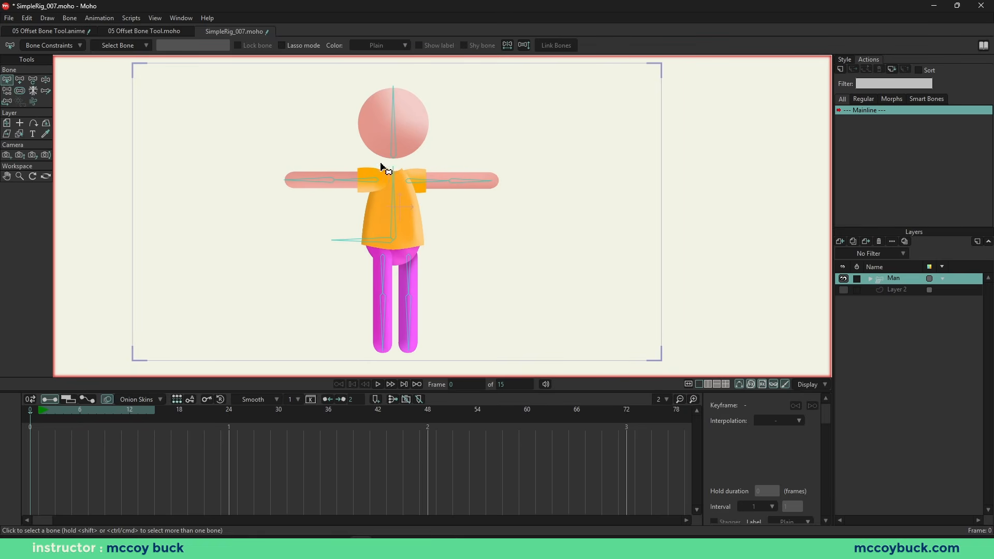
pyautogui.click(297, 184)
pyautogui.press('o')
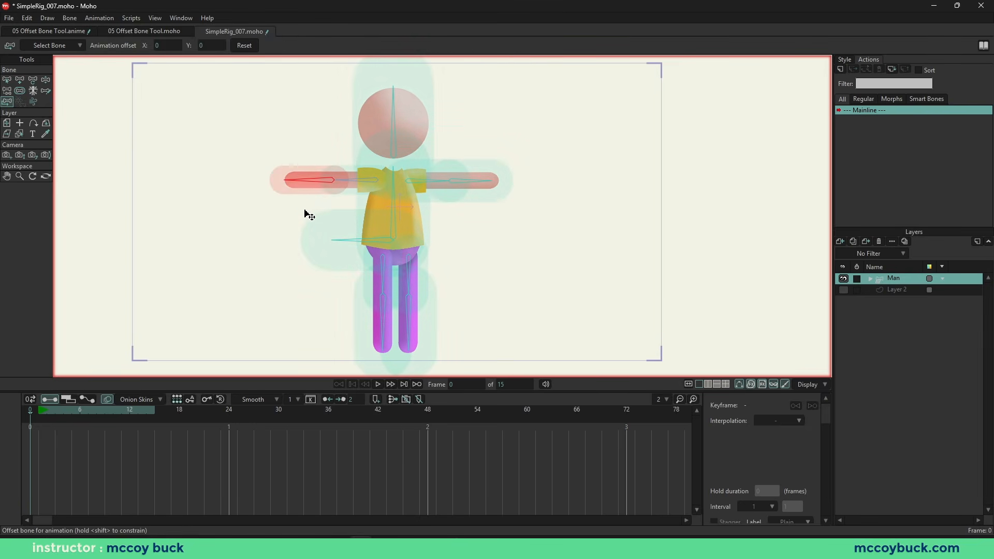
# Move all points of the Arm F layer outward so the front arm sits clear of the torso
pyautogui.keyDown('alt'); pyautogui.rightClick(349, 185); pyautogui.keyUp('alt')
pyautogui.hotkey('ctrl', 'a')
pyautogui.press('t')
pyautogui.moveTo(365, 187); pyautogui.dragTo(258, 193)
# Move all points of the Head layer straight up, clear of the torso
pyautogui.keyDown('alt'); pyautogui.rightClick(406, 149); pyautogui.keyUp('alt')
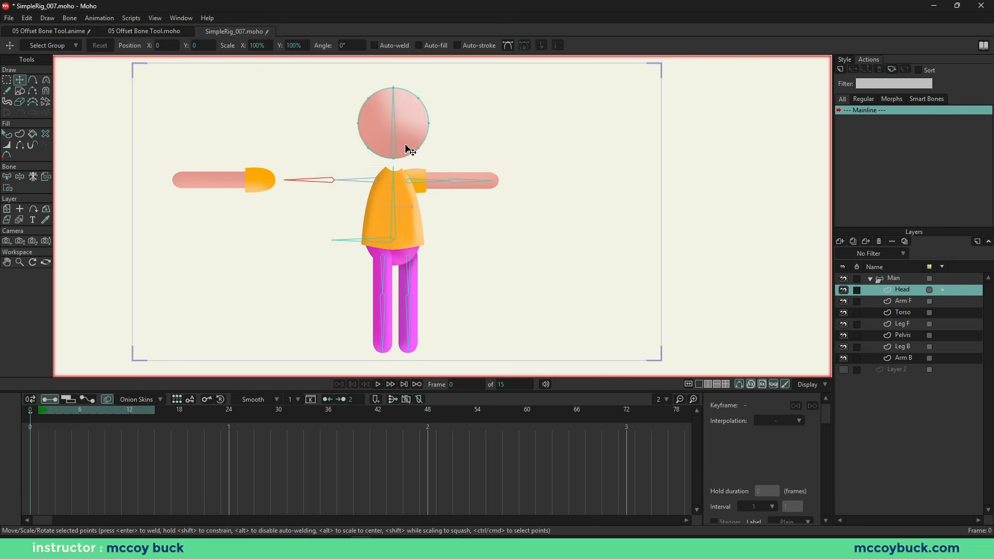
pyautogui.hotkey('ctrl', 'a')
pyautogui.moveTo(413, 144); pyautogui.dragTo(413, 106)
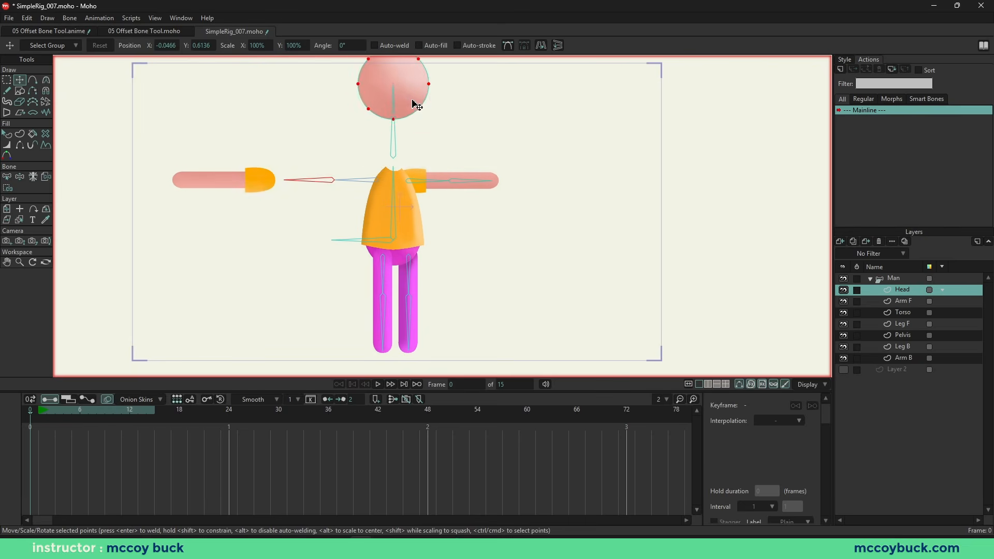
# Move all points of the back arm and back leg outward so both parts are separated from the body
pyautogui.keyDown('alt'); pyautogui.rightClick(442, 194); pyautogui.keyUp('alt')
pyautogui.press('i')
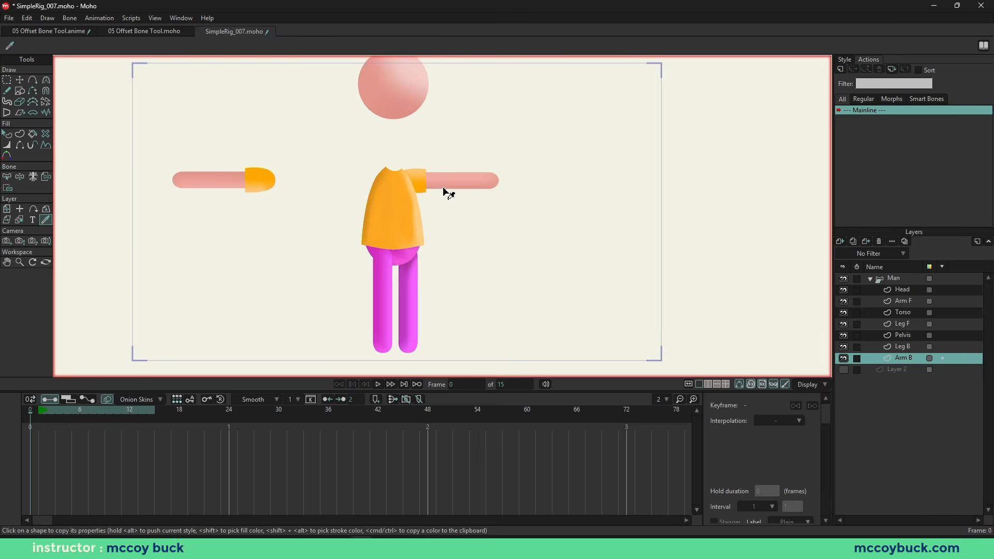
pyautogui.press('t')
pyautogui.hotkey('ctrl', 'a')
pyautogui.moveTo(444, 193); pyautogui.dragTo(572, 200)
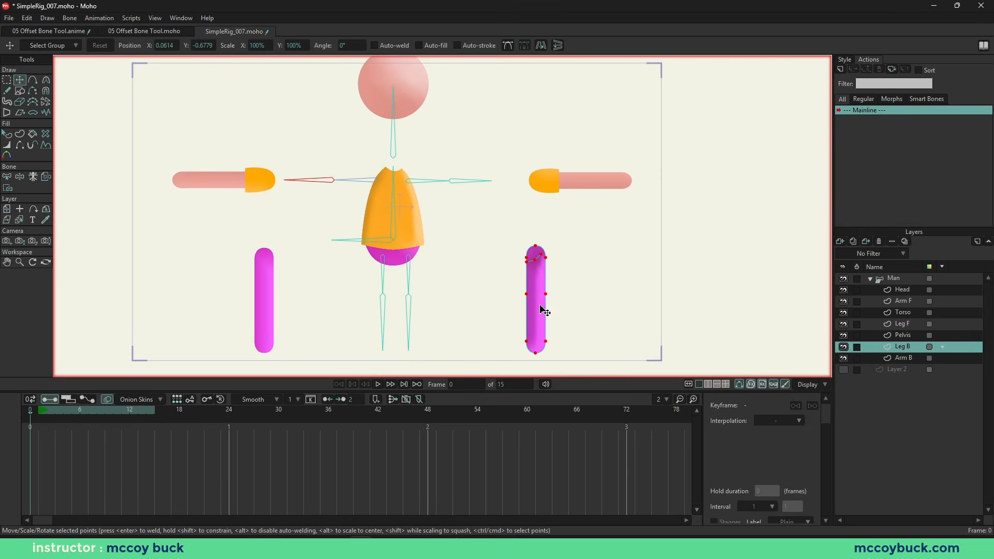
pyautogui.moveTo(541, 310)
pyautogui.mouseDown()
pyautogui.moveTo(532, 311)
pyautogui.moveTo(547, 306)
pyautogui.mouseUp()
# On the Man layer, move the head, arm and leg bones onto their separated artwork
pyautogui.press('b')
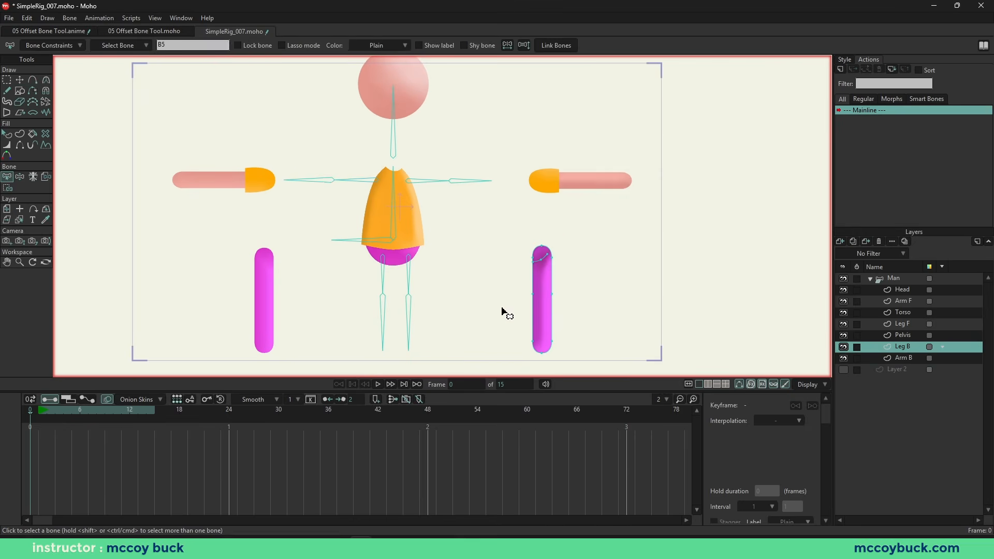
pyautogui.click(501, 311)
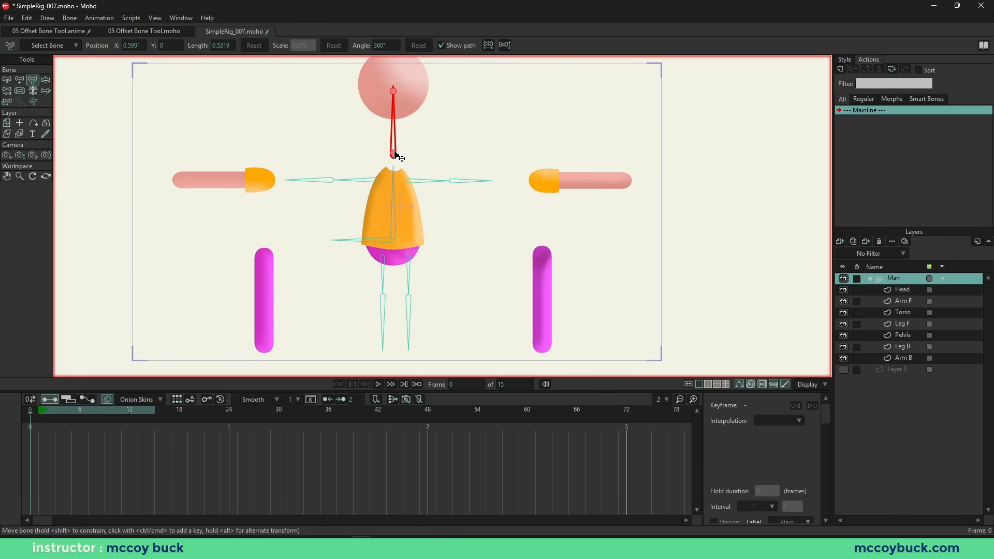
pyautogui.click(376, 181)
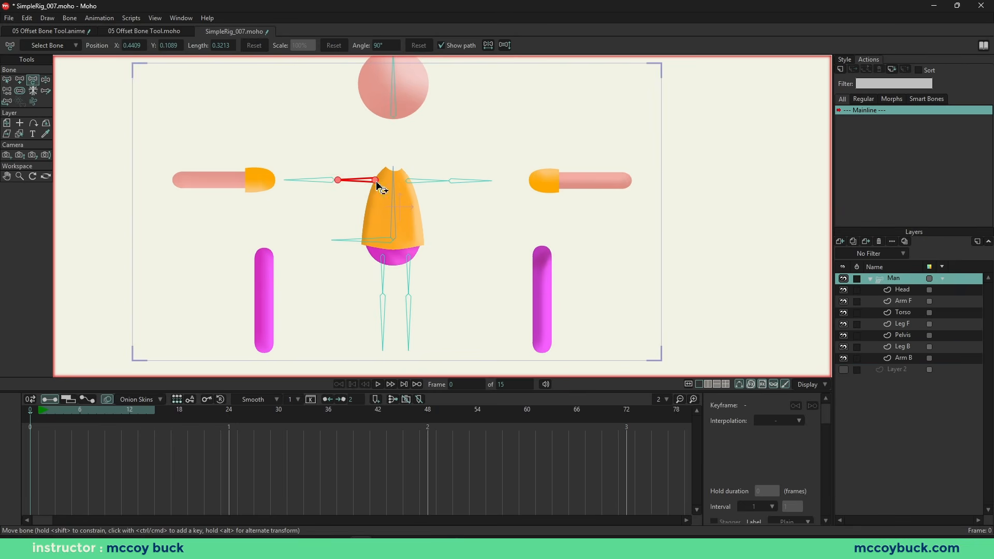
pyautogui.moveTo(376, 182); pyautogui.dragTo(271, 182)
pyautogui.press('s')
pyautogui.moveTo(416, 182); pyautogui.dragTo(538, 185)
# Bend the head, arm and leg bones with Manipulate Bones to check how the separated parts deform
pyautogui.press('z')
pyautogui.moveTo(193, 178); pyautogui.dragTo(155, 153)
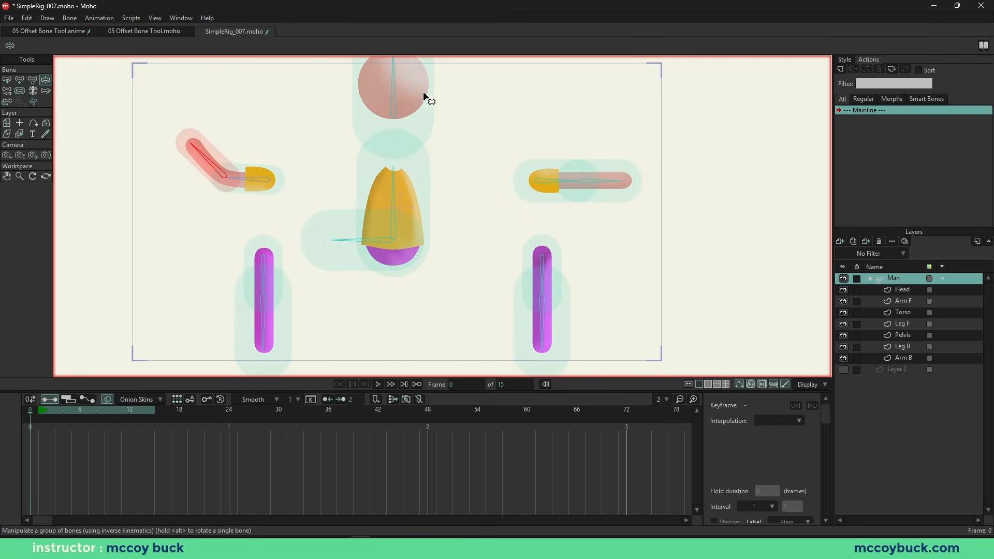
pyautogui.moveTo(395, 83); pyautogui.dragTo(392, 109)
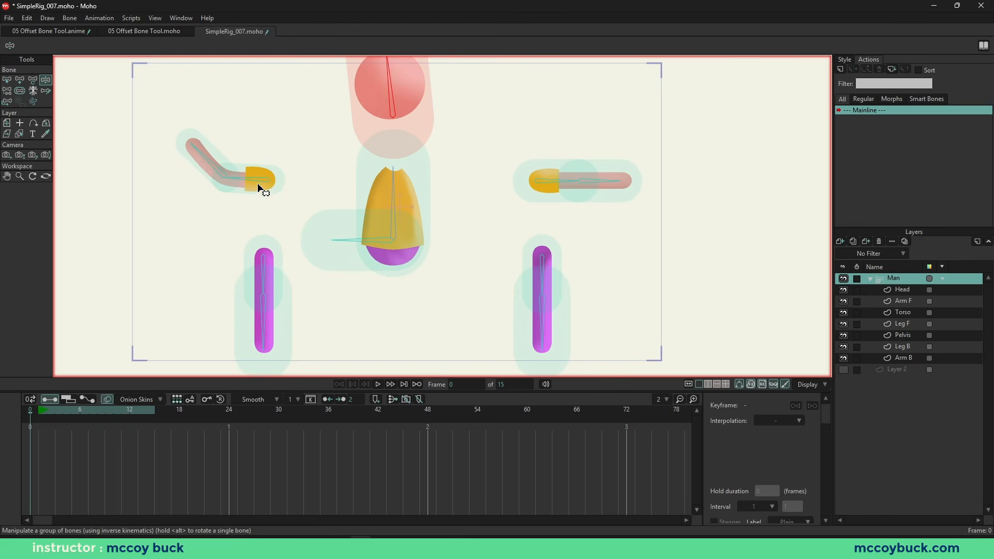
pyautogui.moveTo(205, 177); pyautogui.dragTo(193, 151)
pyautogui.moveTo(570, 184); pyautogui.dragTo(574, 124)
pyautogui.moveTo(540, 337); pyautogui.dragTo(517, 324)
pyautogui.press('b')
pyautogui.press('z')
pyautogui.moveTo(265, 322); pyautogui.dragTo(252, 263)
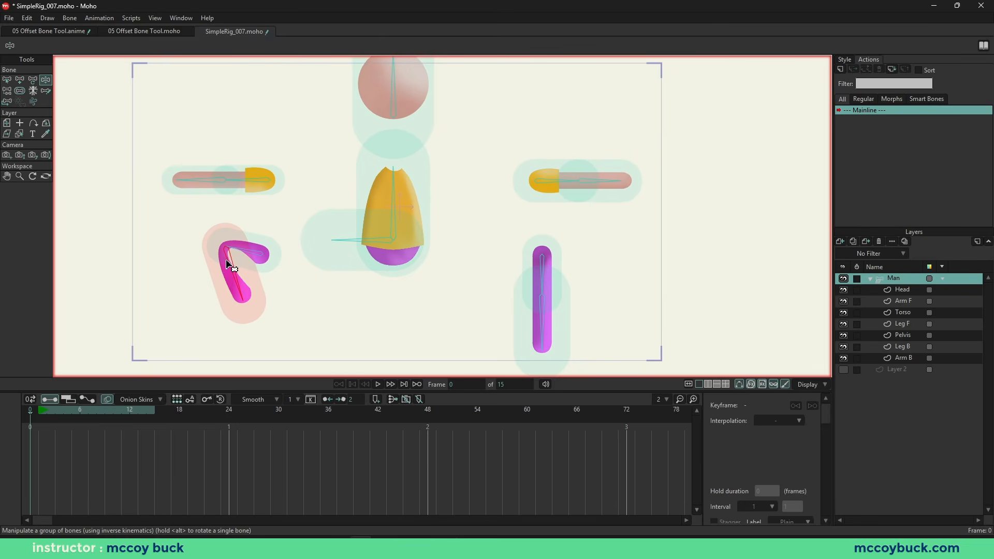
# Reduce the bone strength of the front leg's bones so their regions fit closely around the leg
pyautogui.press('s')
pyautogui.click(244, 258)
pyautogui.moveTo(244, 257); pyautogui.dragTo(249, 316)
pyautogui.press('z')
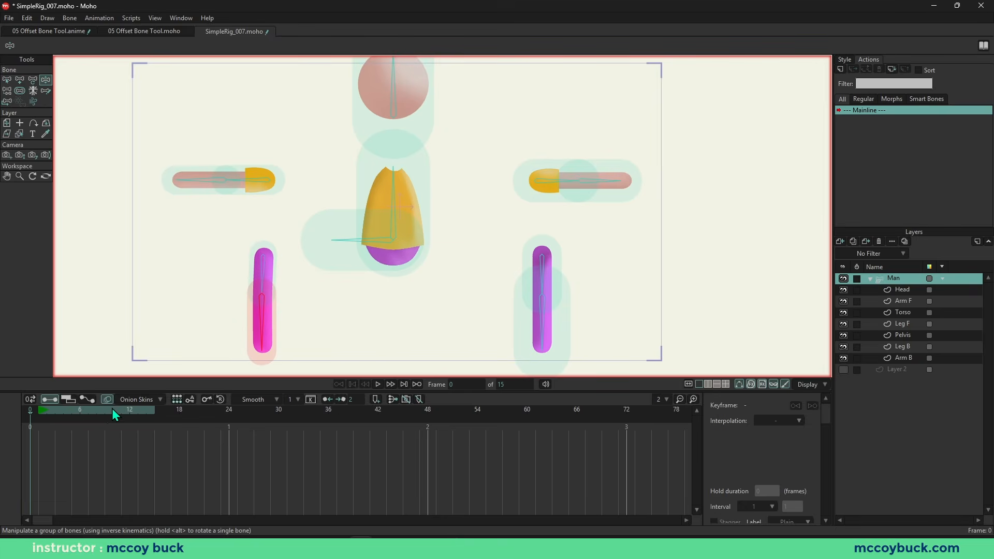
# Use Offset Bone to bring the arms, head and legs back to their assembled positions on the body
pyautogui.press('b')
pyautogui.click(7, 102)
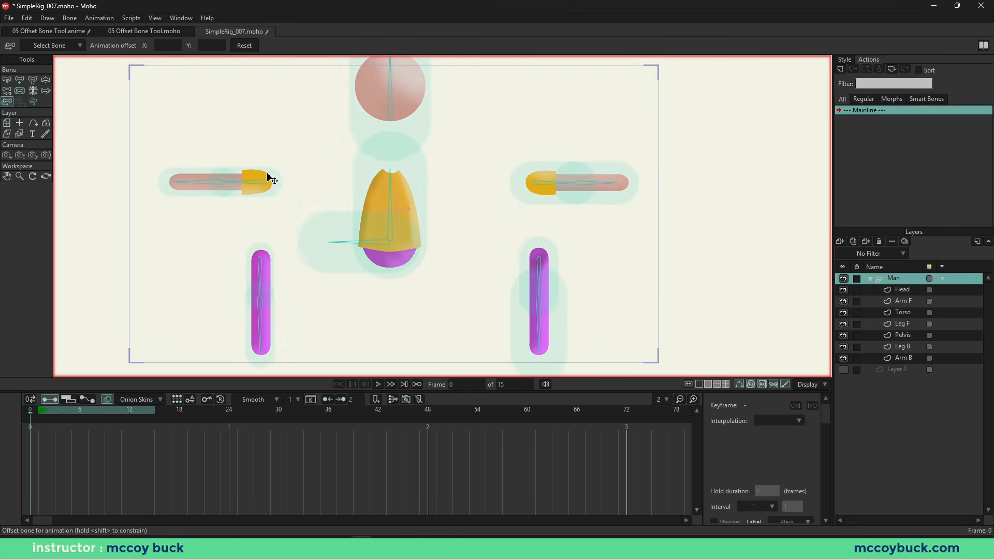
pyautogui.moveTo(259, 185); pyautogui.dragTo(370, 186)
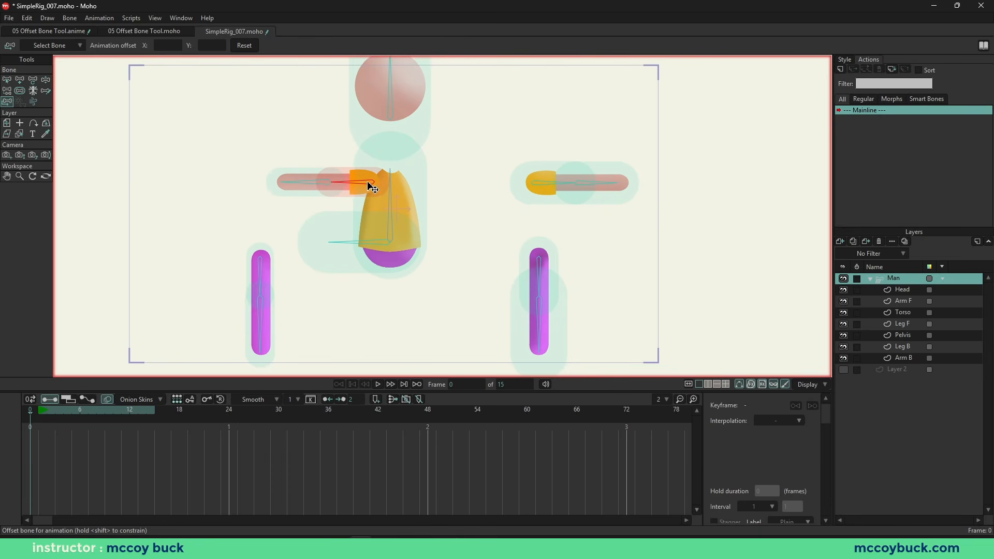
pyautogui.moveTo(547, 192); pyautogui.dragTo(413, 193)
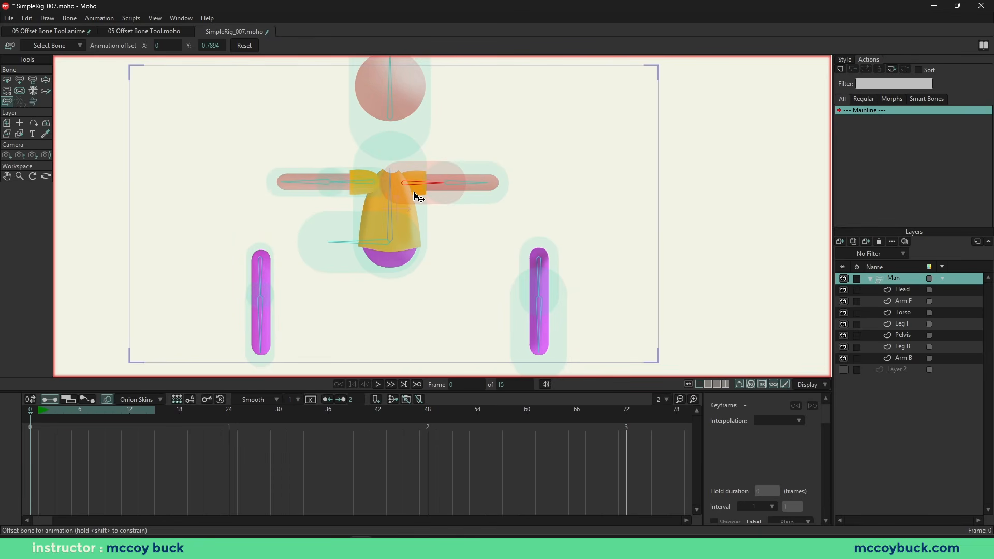
pyautogui.moveTo(390, 98); pyautogui.dragTo(391, 145)
pyautogui.moveTo(262, 267); pyautogui.dragTo(378, 265)
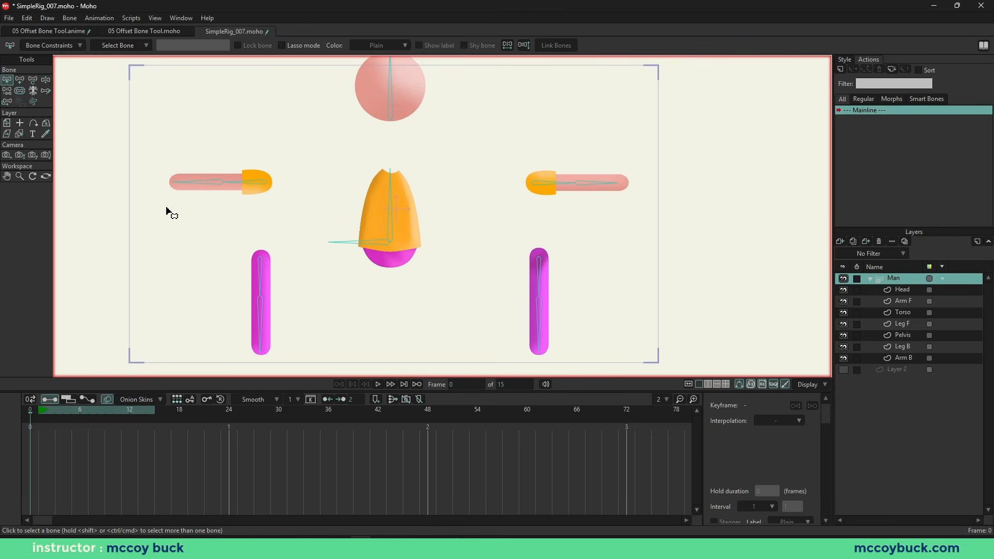
# Pose the arms, head and legs of the assembled character with Manipulate Bones to check the region-bound deformation
pyautogui.click(46, 79)
pyautogui.moveTo(301, 185); pyautogui.dragTo(258, 180)
pyautogui.moveTo(468, 184); pyautogui.dragTo(449, 123)
pyautogui.moveTo(399, 115)
pyautogui.mouseDown()
pyautogui.moveTo(384, 111)
pyautogui.moveTo(401, 117)
pyautogui.mouseUp()
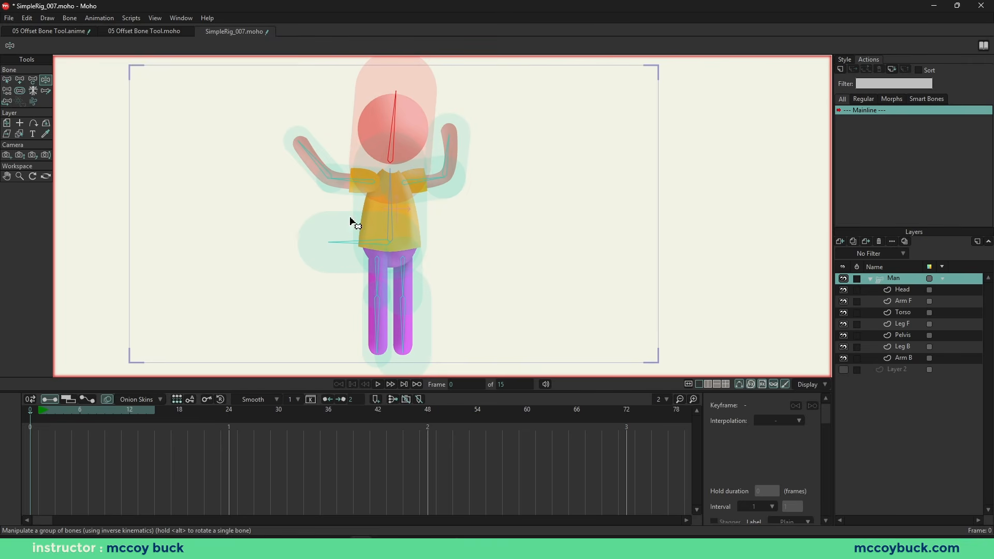
pyautogui.moveTo(373, 359); pyautogui.dragTo(362, 300)
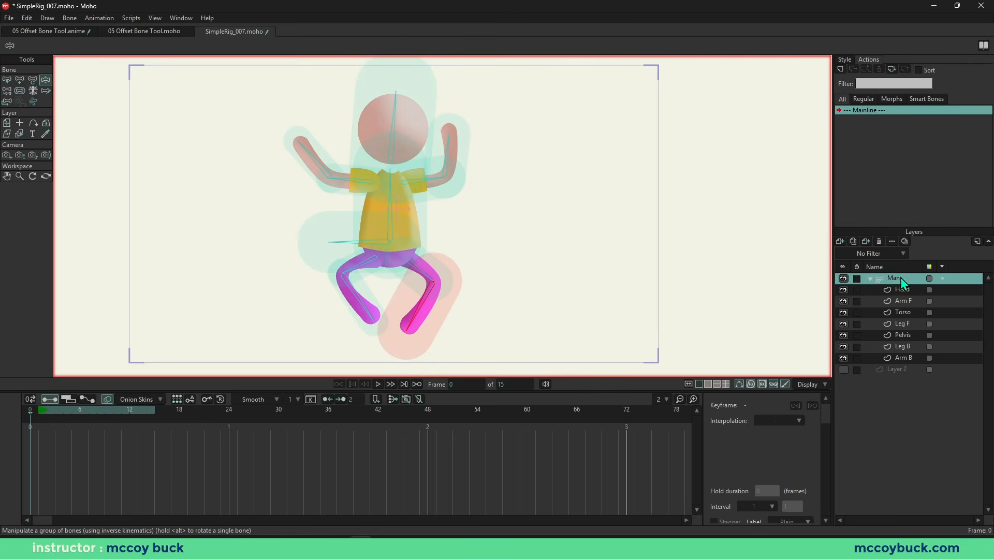
# Set the Man layer's binding mode to Flexible binding and apply the layer settings
pyautogui.doubleClick(891, 278)
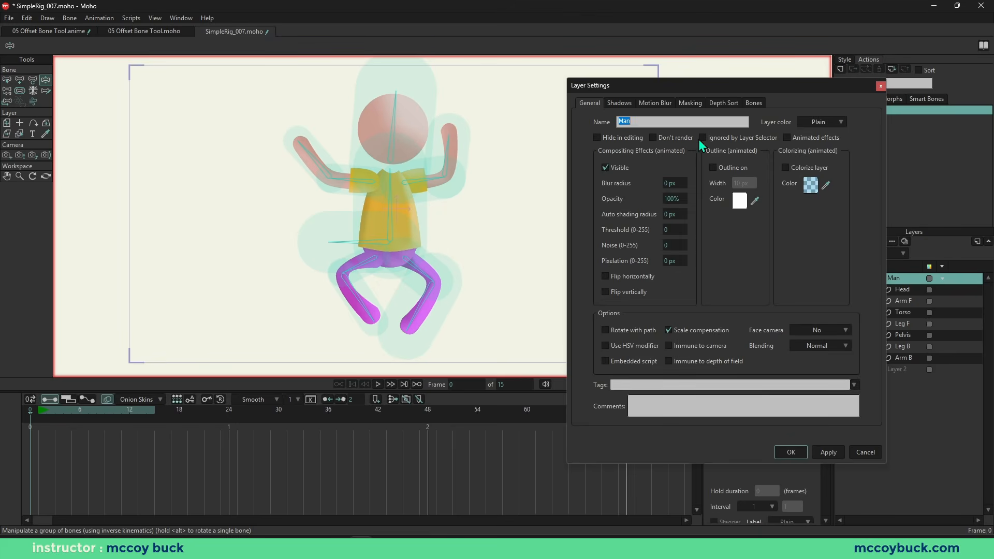
pyautogui.click(753, 103)
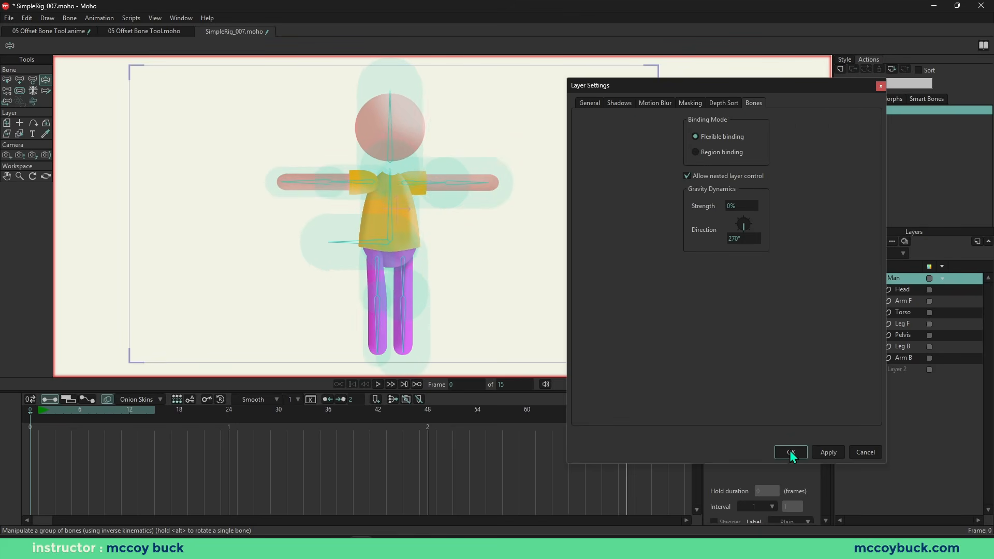
pyautogui.click(791, 452)
# Pose the legs, arms and head with Manipulate Bones to examine the deformation under flexible binding
pyautogui.moveTo(395, 337); pyautogui.dragTo(387, 361)
pyautogui.moveTo(279, 186); pyautogui.dragTo(325, 129)
pyautogui.moveTo(472, 195); pyautogui.dragTo(437, 146)
pyautogui.moveTo(389, 97); pyautogui.dragTo(384, 100)
pyautogui.moveTo(325, 131); pyautogui.dragTo(284, 150)
pyautogui.moveTo(378, 272); pyautogui.dragTo(342, 293)
pyautogui.moveTo(448, 299); pyautogui.dragTo(497, 340)
pyautogui.moveTo(376, 310); pyautogui.dragTo(342, 328)
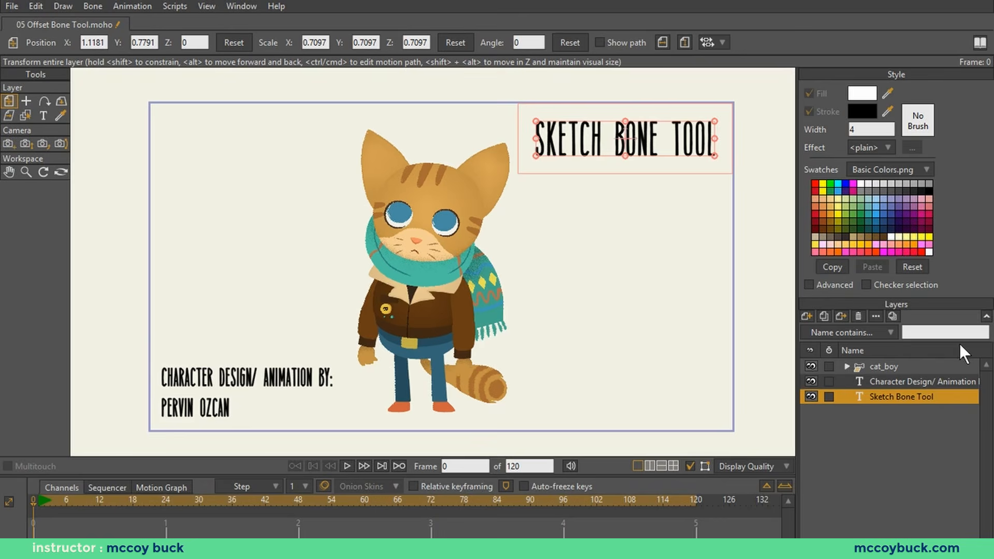
# Add a bone layer named Sketch above the cat_boy layer
pyautogui.click(931, 381)
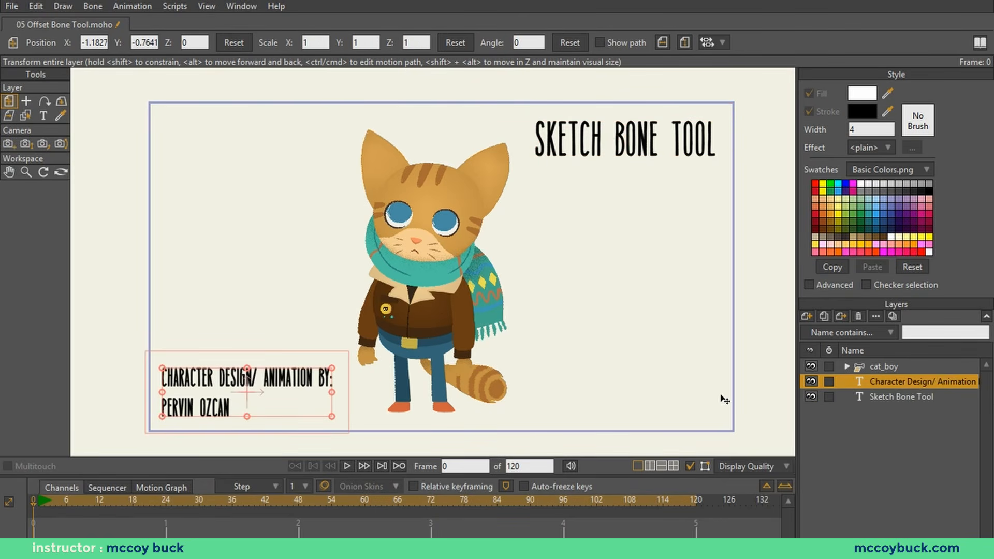
pyautogui.click(899, 368)
pyautogui.click(810, 316)
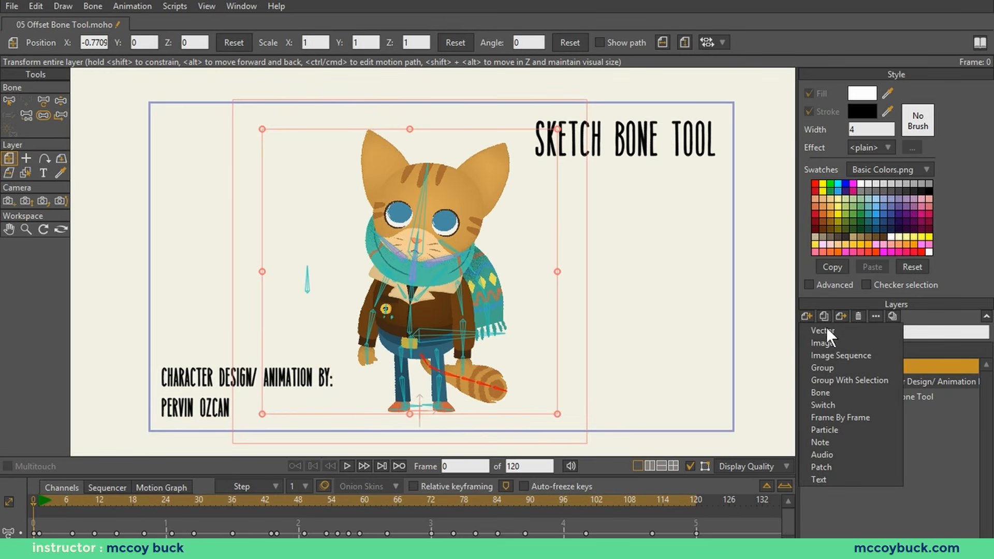
pyautogui.click(835, 392)
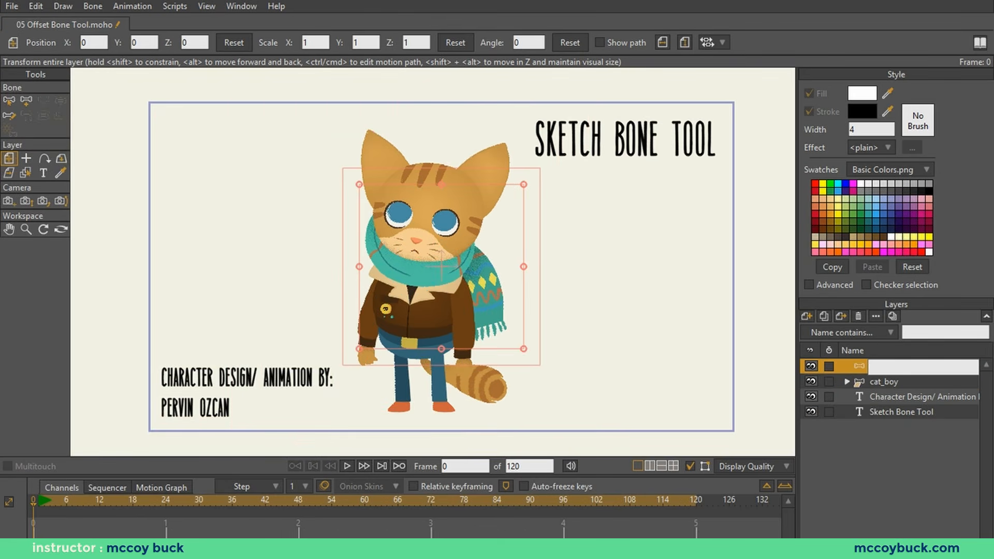
pyautogui.press('Return')
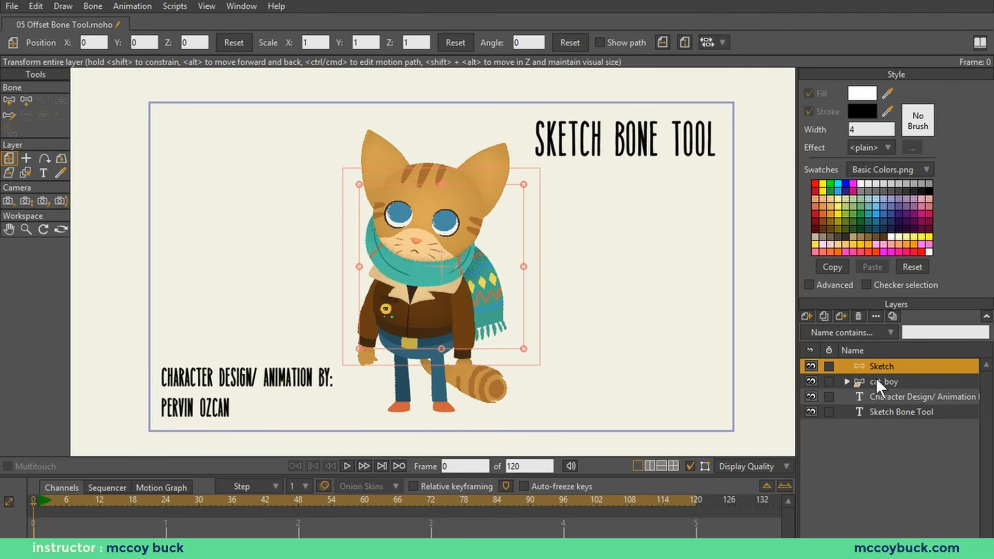
# Sketch an S-shaped chain of bones beside the cat with Sketch Bones, using a new bone length of 0.17
pyautogui.click(8, 117)
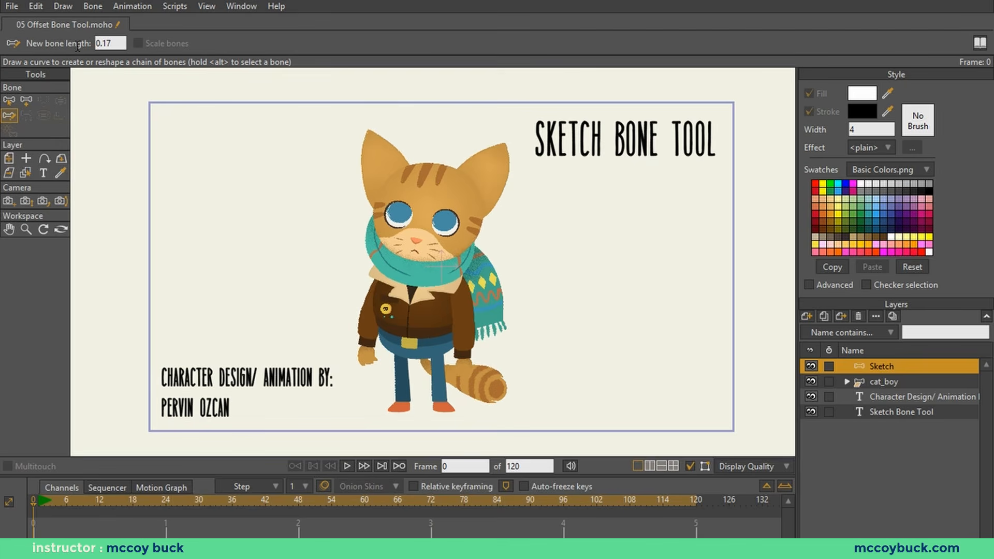
pyautogui.click(29, 98)
pyautogui.click(9, 99)
pyautogui.click(8, 114)
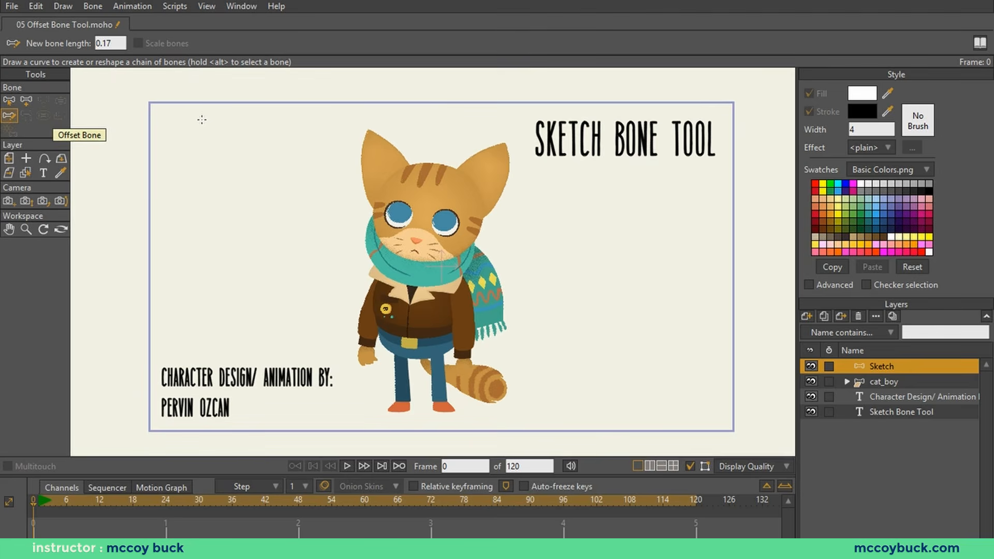
pyautogui.moveTo(188, 120)
pyautogui.mouseDown()
pyautogui.moveTo(225, 153)
pyautogui.moveTo(223, 257)
pyautogui.moveTo(237, 280)
pyautogui.moveTo(280, 286)
pyautogui.mouseUp()
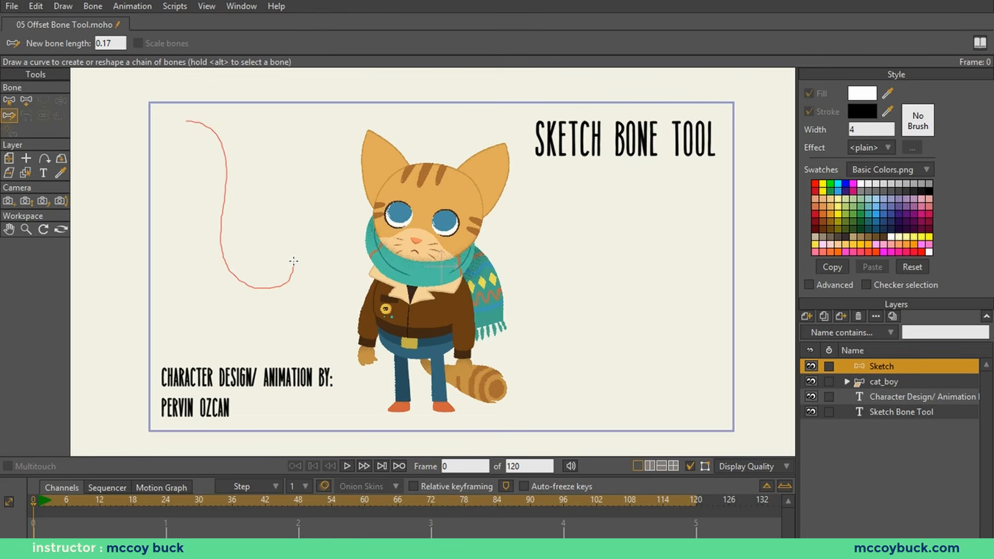
pyautogui.moveTo(293, 261); pyautogui.dragTo(293, 261)
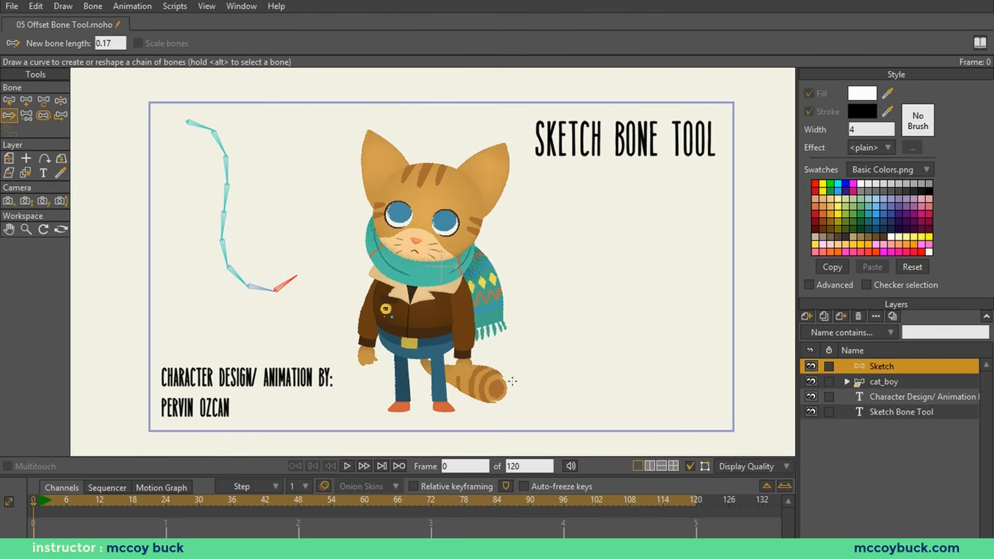
# Select the cat_boy layer, examine the bone chain in the cat's tail and play the animation
pyautogui.click(914, 383)
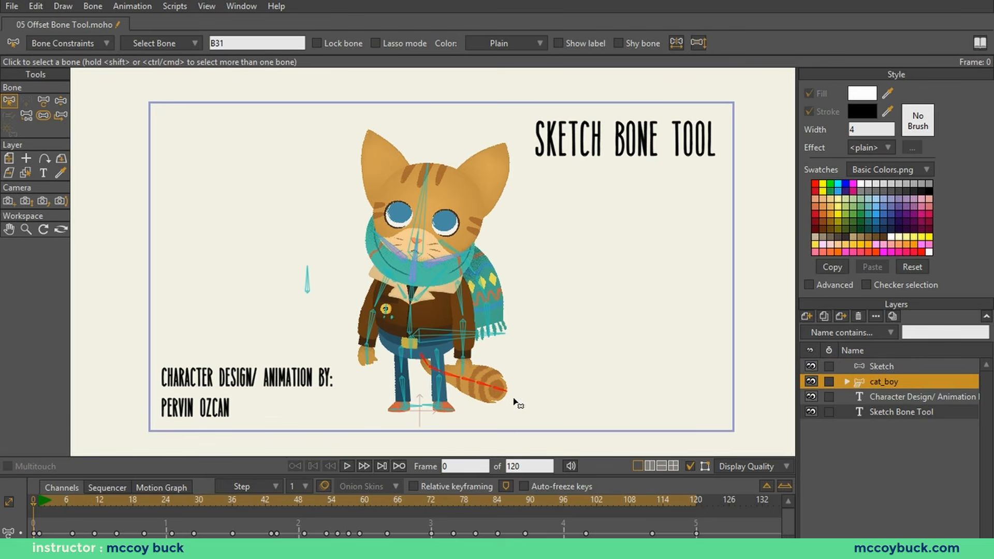
pyautogui.scroll(6, 459, 376)
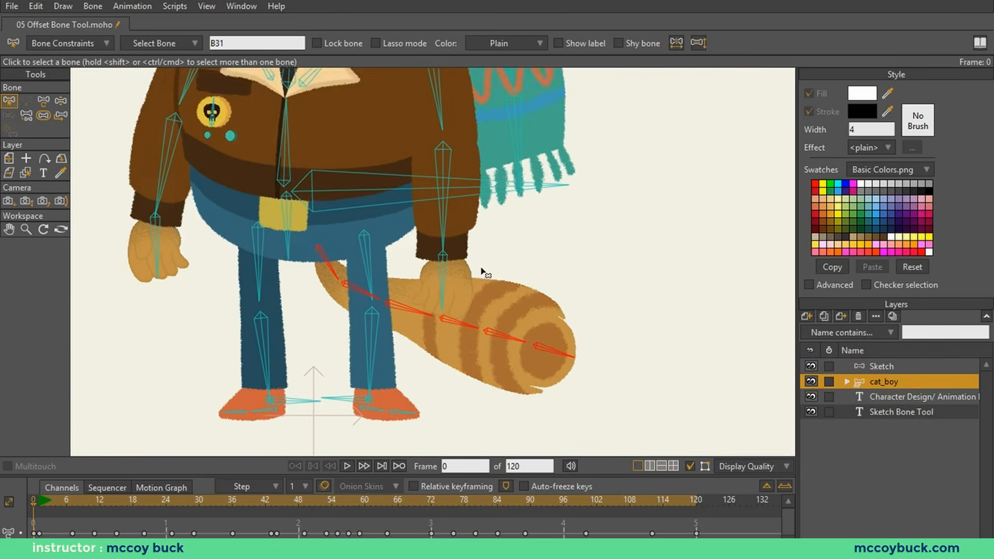
pyautogui.scroll(-6, 471, 289)
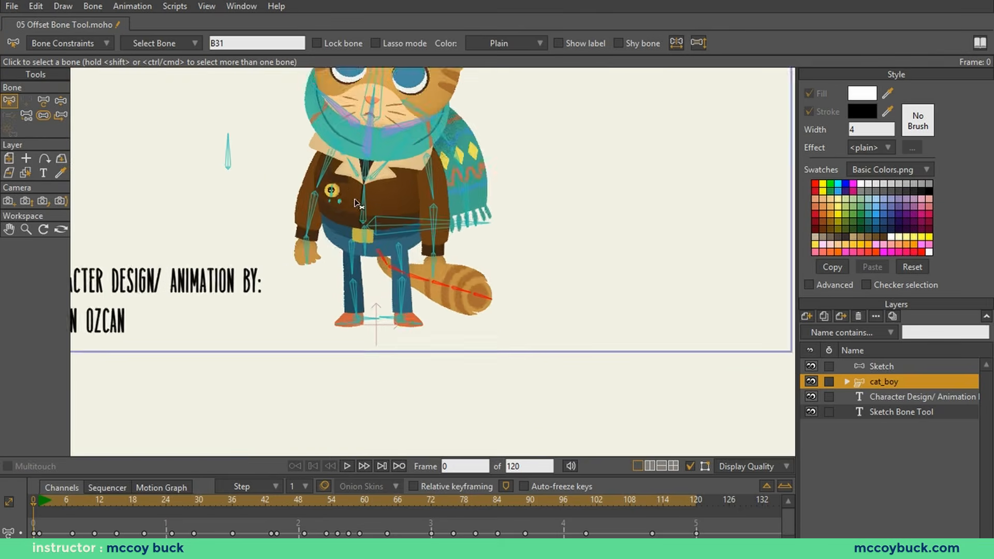
pyautogui.moveTo(330, 346); pyautogui.dragTo(365, 453)
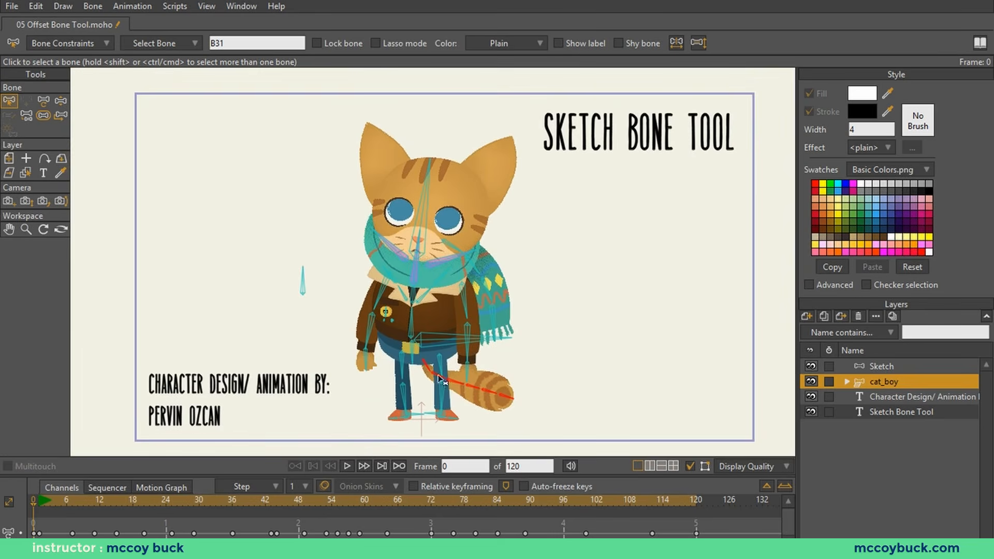
pyautogui.click(351, 462)
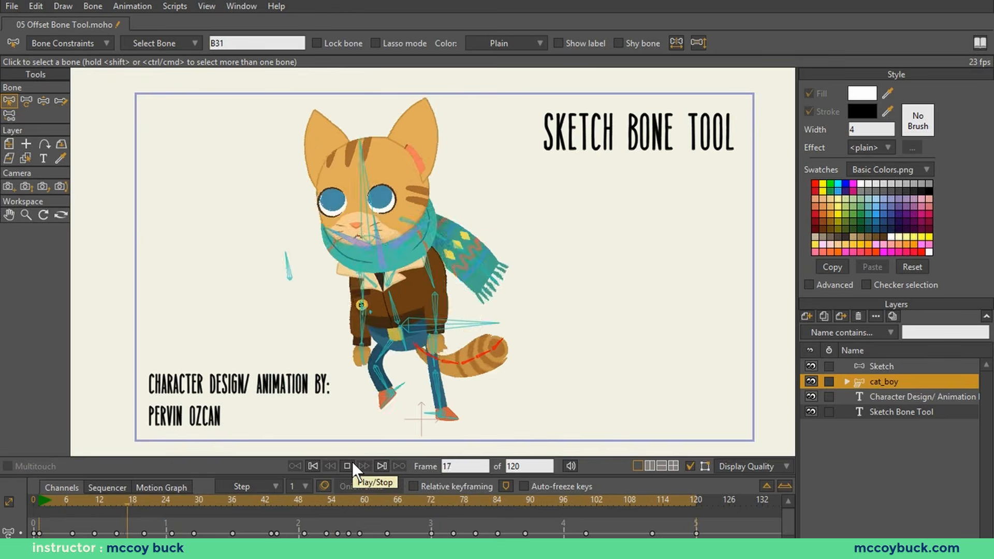
# Stop the animation at frame 35 and examine the bone chain running through the cat's tail
pyautogui.click(352, 462)
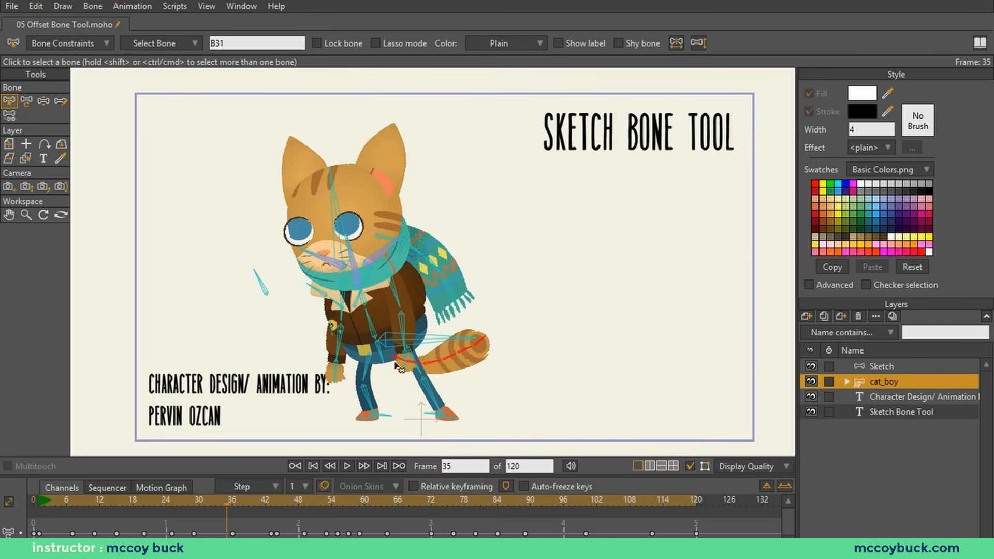
pyautogui.scroll(5, 430, 365)
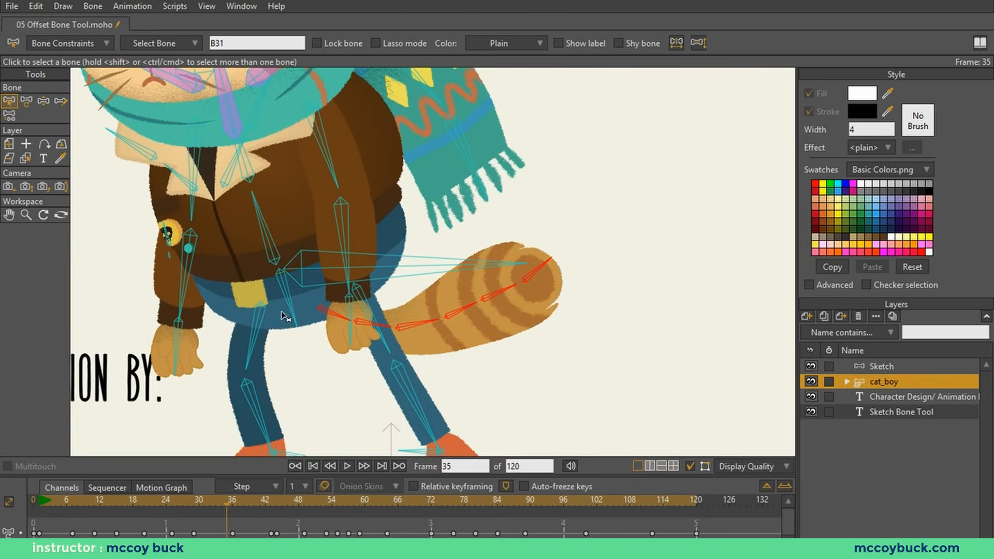
pyautogui.scroll(-5, 293, 313)
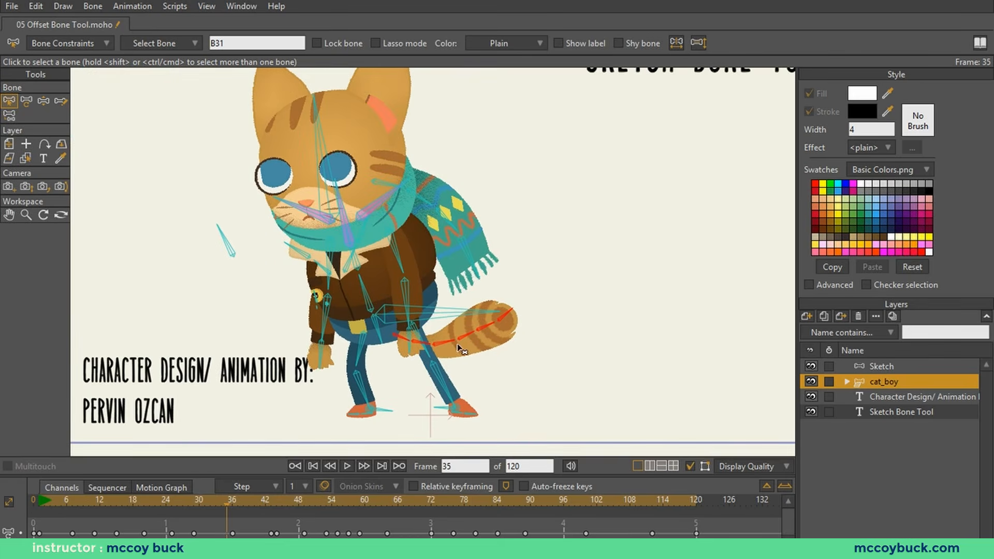
# At frame 7, reshape the cat's tail bones with Sketch Bones, curling them upward and then sweeping the chain out and down
pyautogui.click(79, 501)
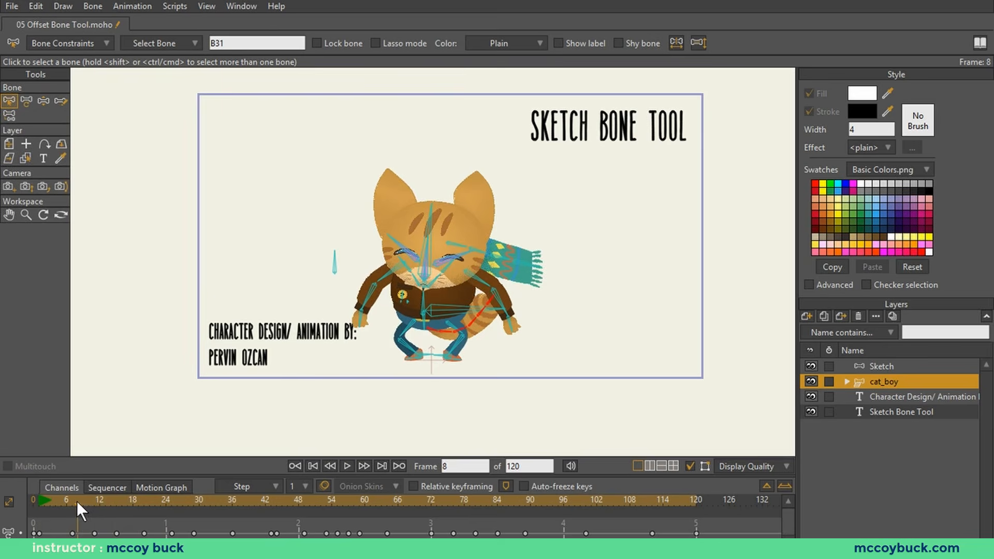
pyautogui.moveTo(77, 501); pyautogui.dragTo(69, 505)
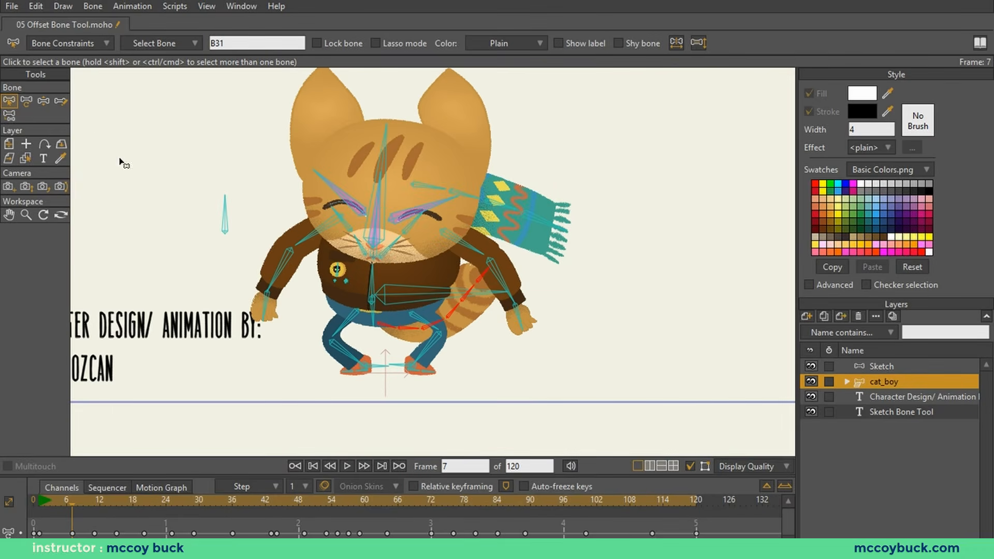
pyautogui.click(61, 101)
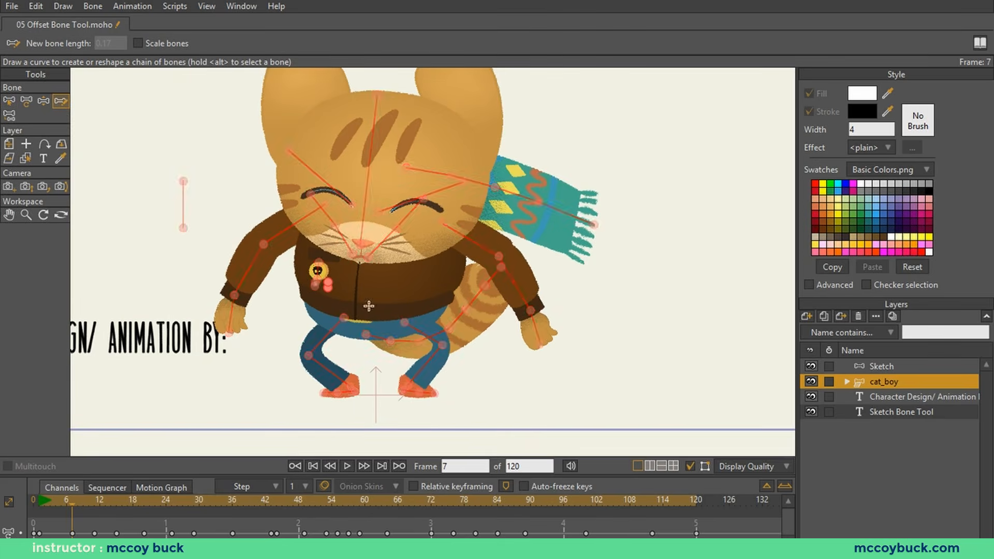
pyautogui.scroll(2, 439, 391)
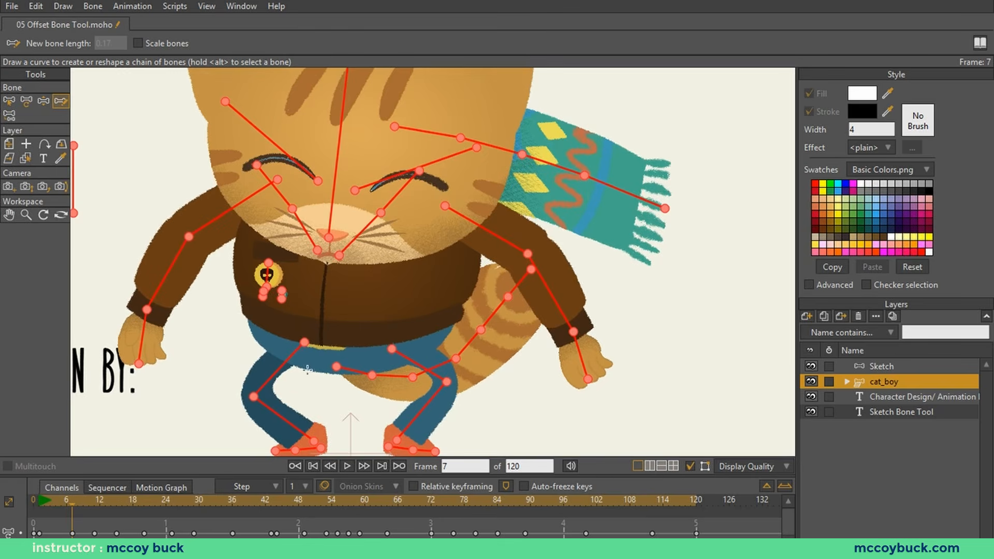
pyautogui.moveTo(328, 400); pyautogui.dragTo(314, 337)
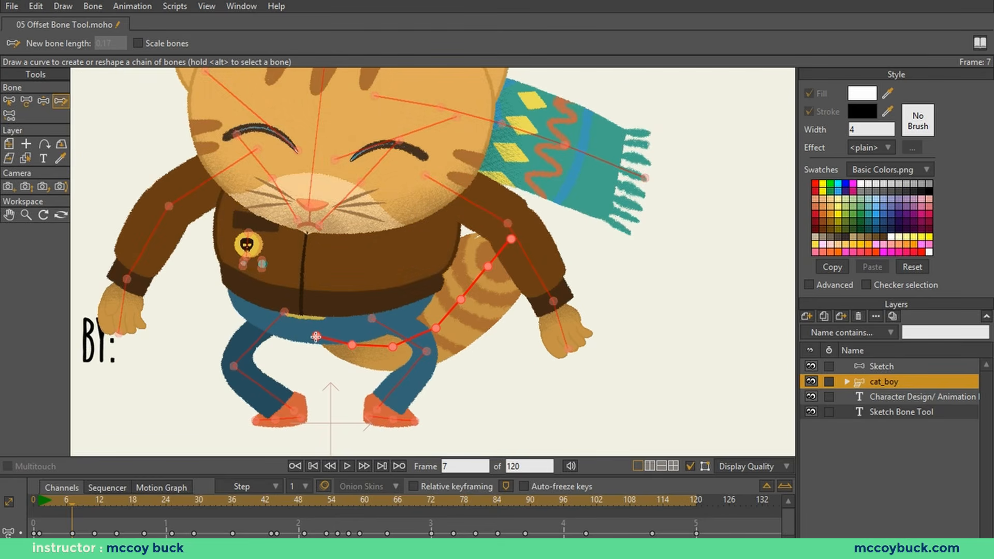
pyautogui.moveTo(317, 338)
pyautogui.mouseDown()
pyautogui.moveTo(393, 344)
pyautogui.moveTo(441, 331)
pyautogui.moveTo(480, 282)
pyautogui.moveTo(484, 254)
pyautogui.moveTo(469, 226)
pyautogui.mouseUp()
pyautogui.moveTo(468, 226); pyautogui.dragTo(468, 226)
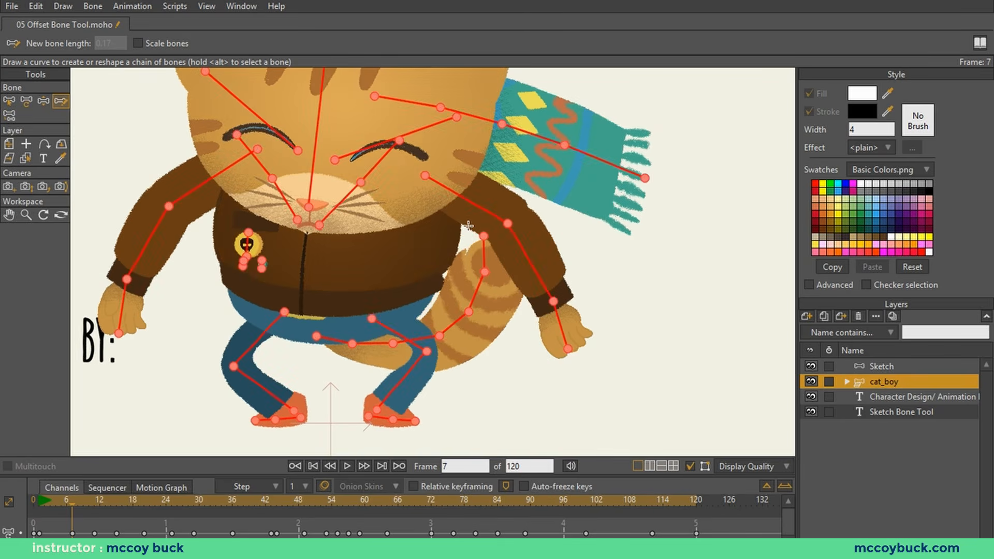
pyautogui.keyDown('alt'); pyautogui.click(313, 338); pyautogui.keyUp('alt')
pyautogui.moveTo(313, 338)
pyautogui.mouseDown()
pyautogui.moveTo(336, 352)
pyautogui.moveTo(495, 370)
pyautogui.moveTo(530, 391)
pyautogui.moveTo(548, 443)
pyautogui.mouseUp()
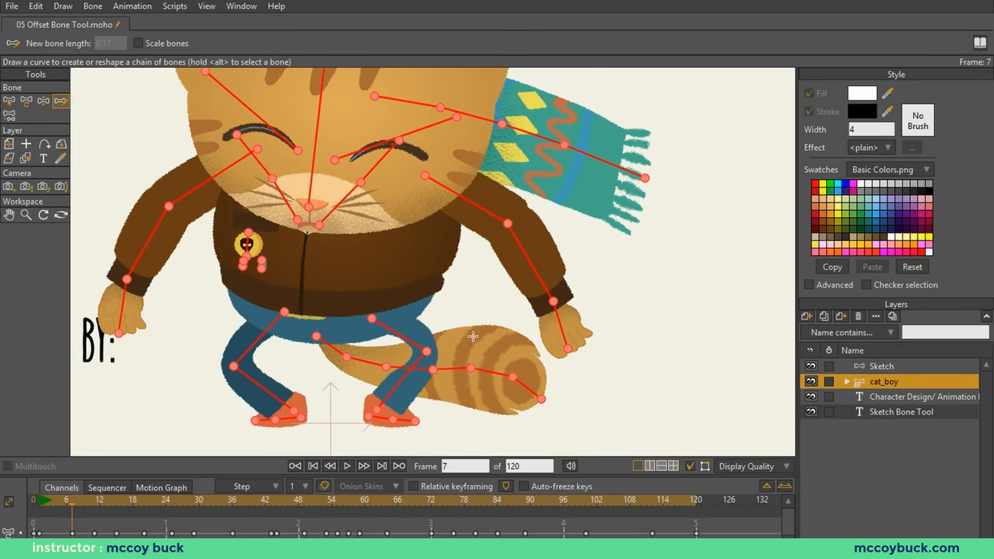
# Reshape the outer bones of the scarf chain at frame 7 with Sketch Bones so the scarf hangs lower
pyautogui.scroll(-3, 422, 341)
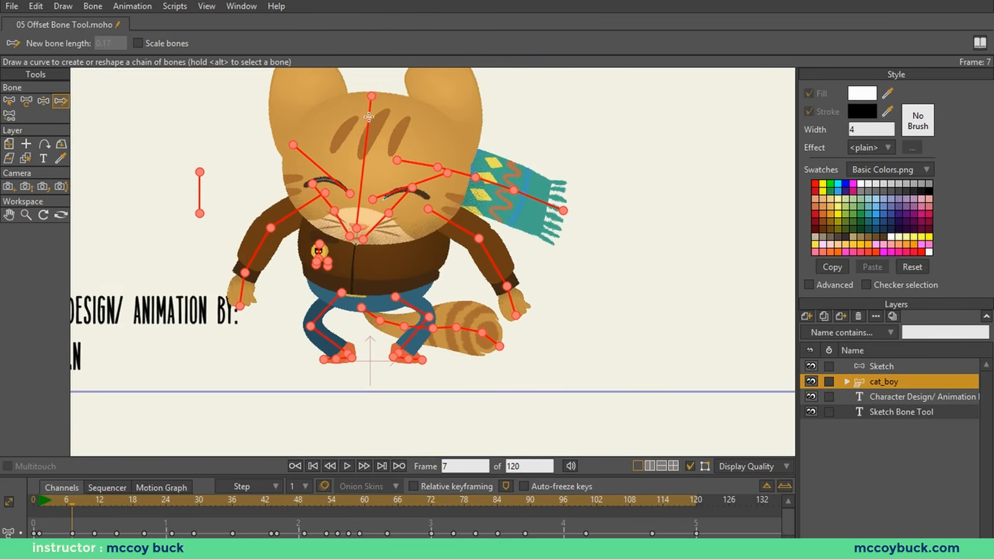
pyautogui.keyDown('alt'); pyautogui.click(409, 162); pyautogui.keyUp('alt')
pyautogui.moveTo(482, 191); pyautogui.dragTo(549, 237)
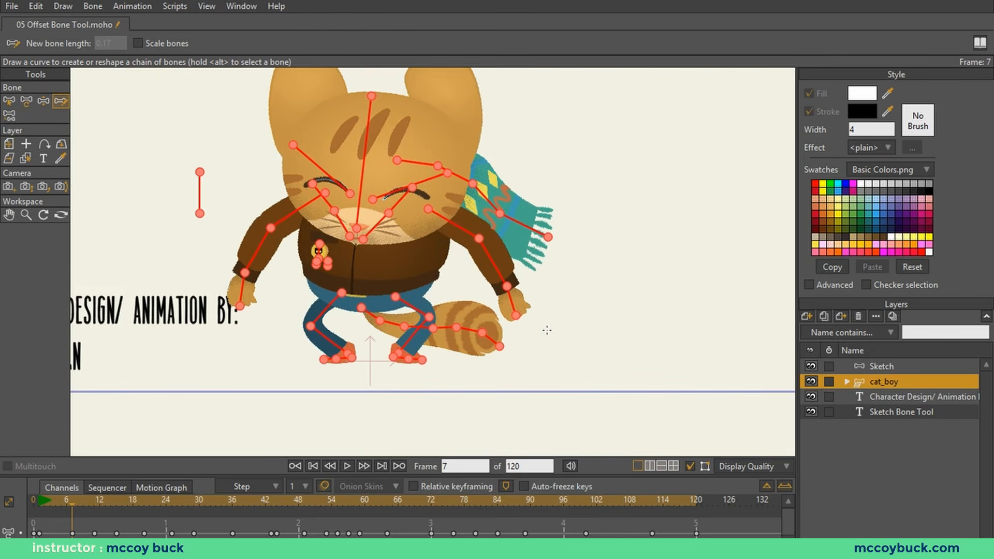
# Return to the start of the timeline and play the animation repeatedly to review the tail and scarf motion
pyautogui.moveTo(73, 500); pyautogui.dragTo(17, 509)
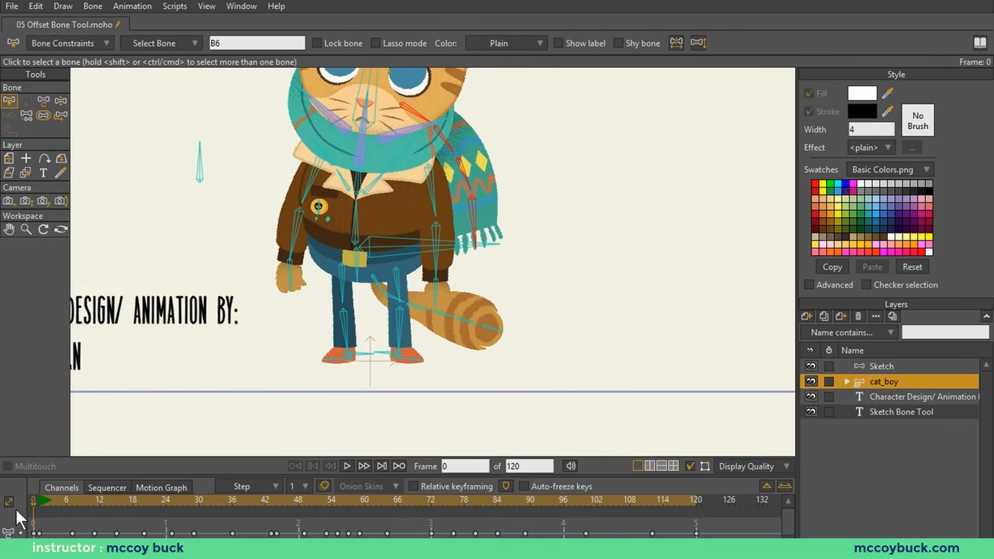
pyautogui.press('Home')
pyautogui.click(346, 466)
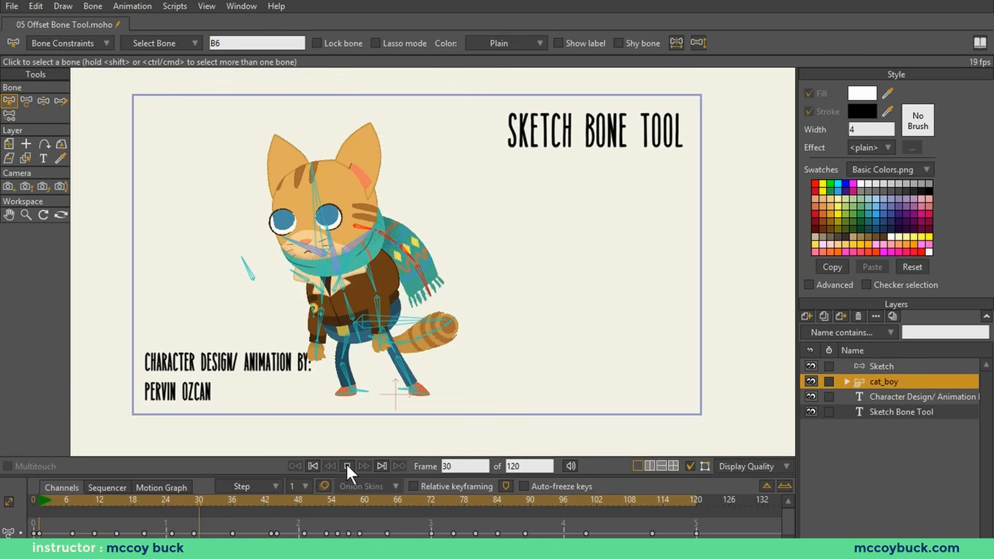
pyautogui.click(346, 464)
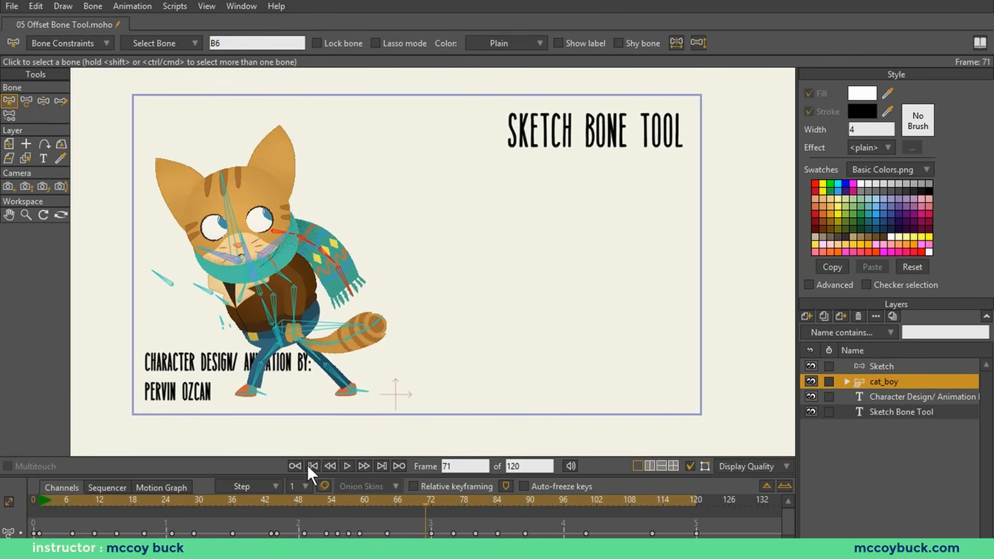
pyautogui.click(312, 465)
pyautogui.click(346, 464)
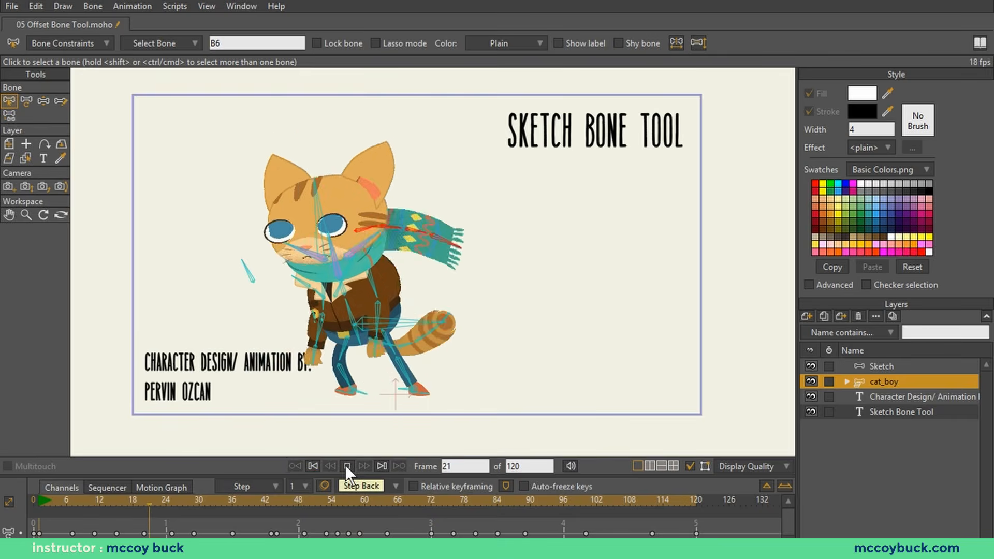
pyautogui.click(345, 465)
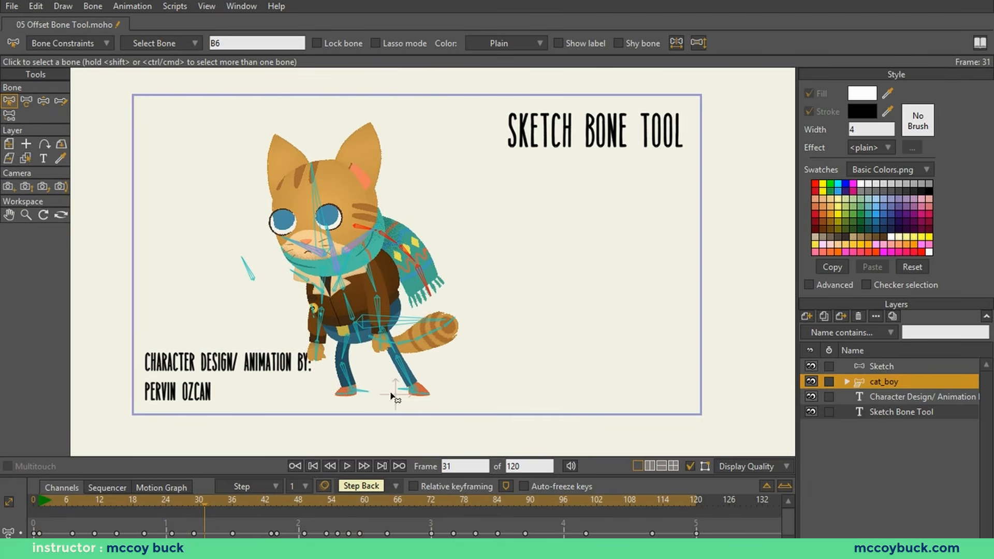
pyautogui.click(348, 465)
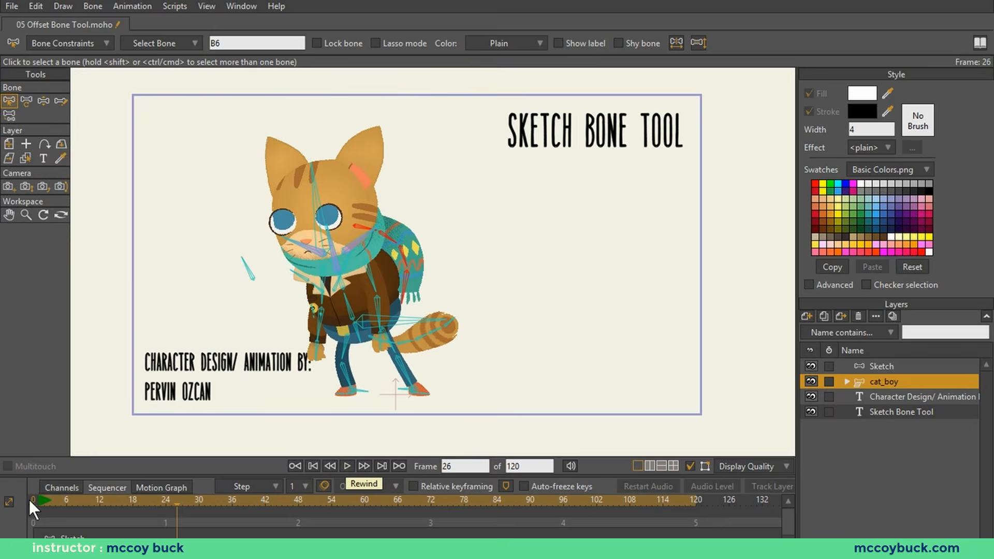
# Go back to frame 7 and redraw the whole tail bone chain with Sketch Bones so its tip curves upward
pyautogui.moveTo(43, 500); pyautogui.dragTo(71, 502)
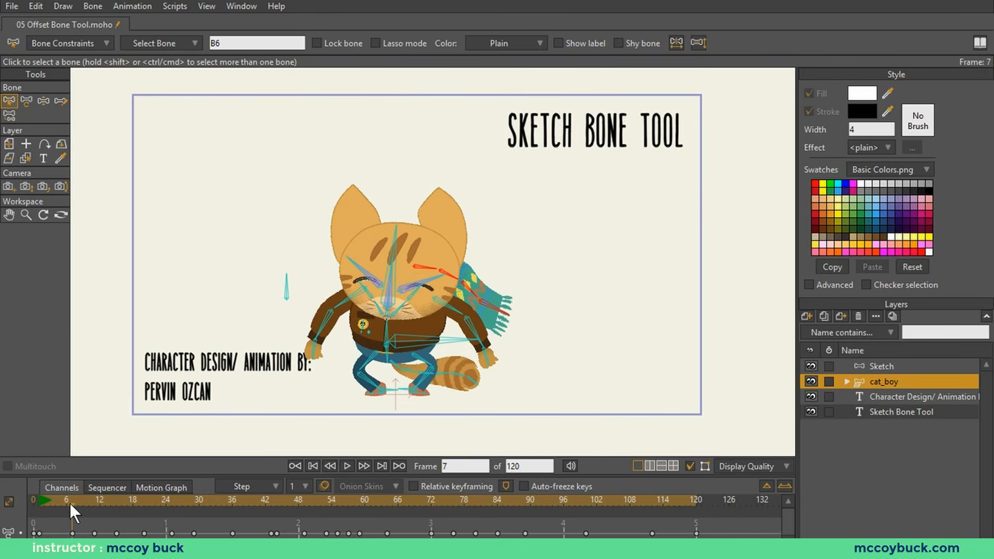
pyautogui.scroll(4, 441, 324)
pyautogui.moveTo(457, 414); pyautogui.dragTo(470, 195)
pyautogui.scroll(2, 465, 207)
pyautogui.moveTo(436, 294); pyautogui.dragTo(472, 324)
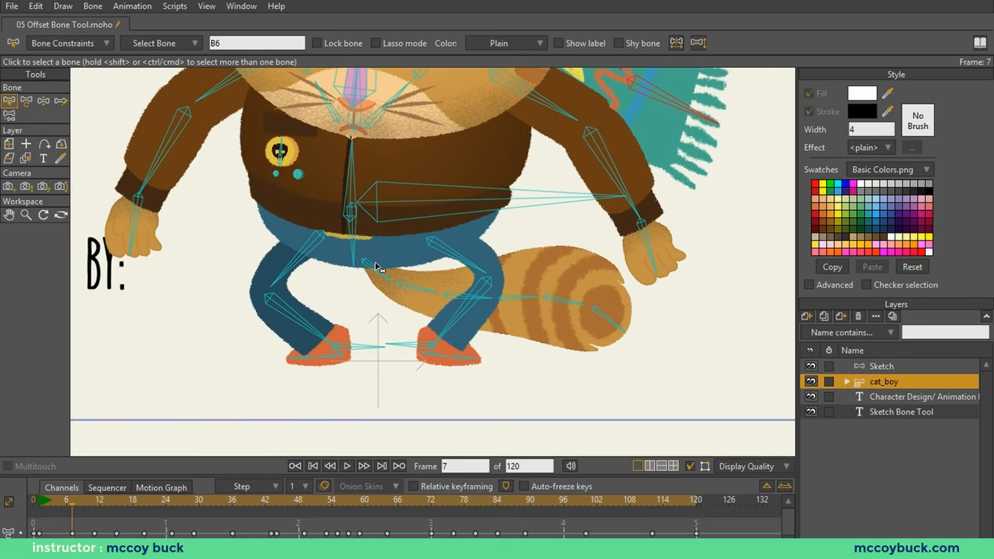
pyautogui.click(60, 101)
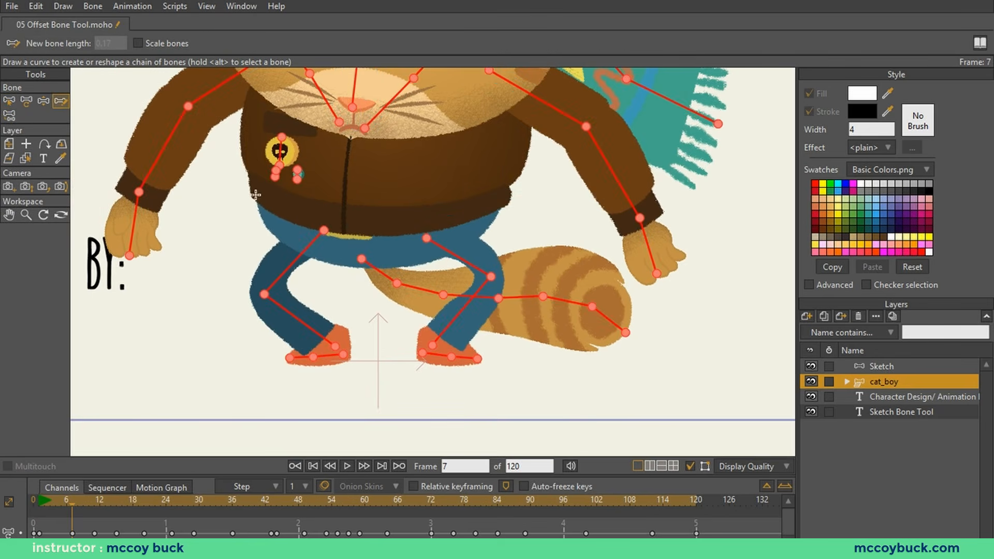
pyautogui.keyDown('alt'); pyautogui.click(361, 259); pyautogui.keyUp('alt')
pyautogui.moveTo(437, 279)
pyautogui.mouseDown()
pyautogui.moveTo(530, 258)
pyautogui.moveTo(563, 232)
pyautogui.moveTo(568, 165)
pyautogui.mouseUp()
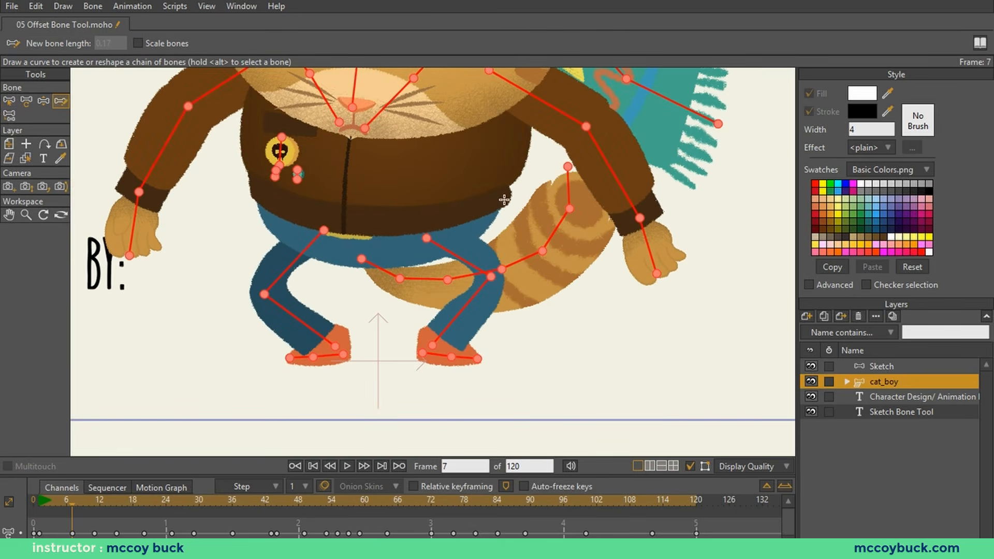
# Redraw only the last three tail bones with Sketch Bones, starting mid-chain, so the tail's end hooks downward
pyautogui.keyDown('alt'); pyautogui.click(360, 260); pyautogui.keyUp('alt')
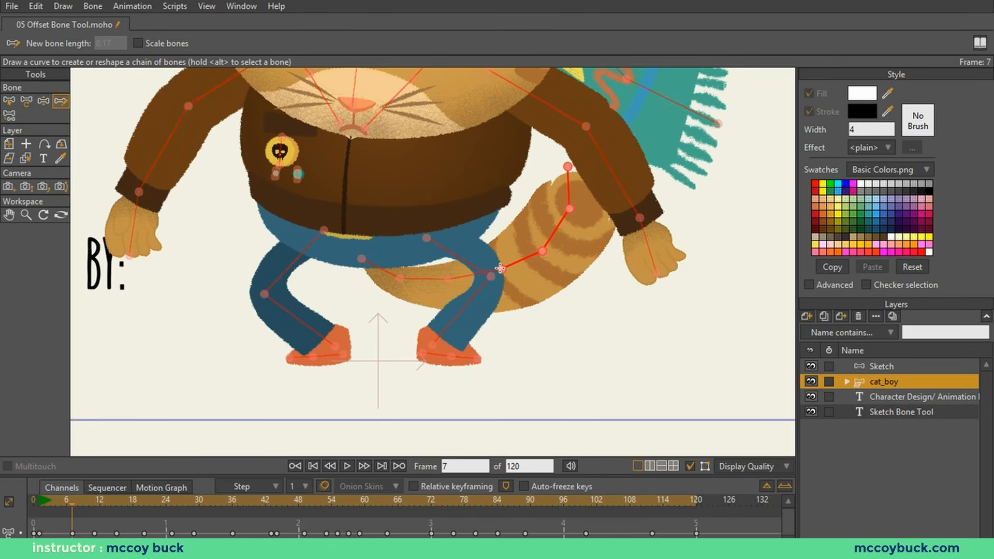
pyautogui.moveTo(500, 269)
pyautogui.mouseDown()
pyautogui.moveTo(528, 266)
pyautogui.moveTo(572, 290)
pyautogui.moveTo(585, 332)
pyautogui.mouseUp()
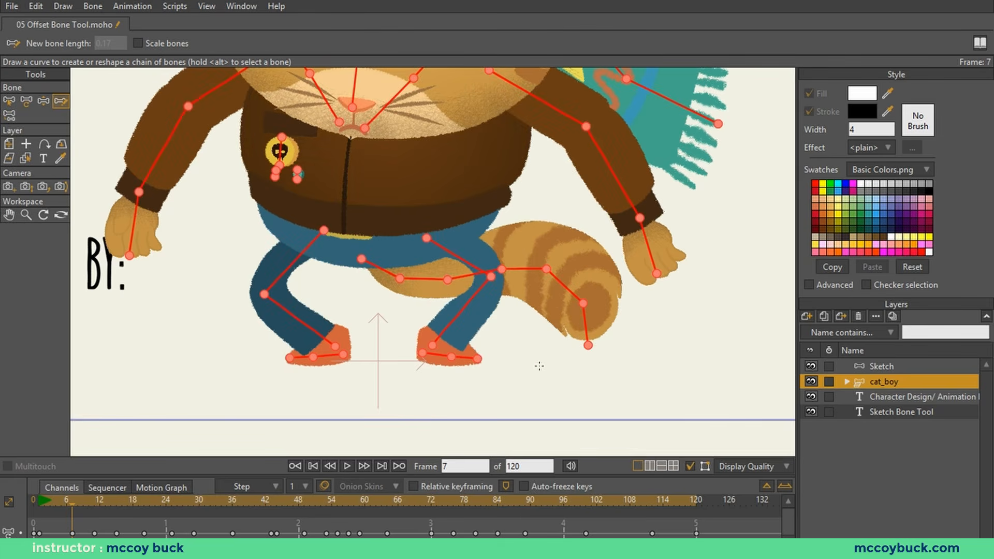
pyautogui.hotkey('ctrl', 'r')
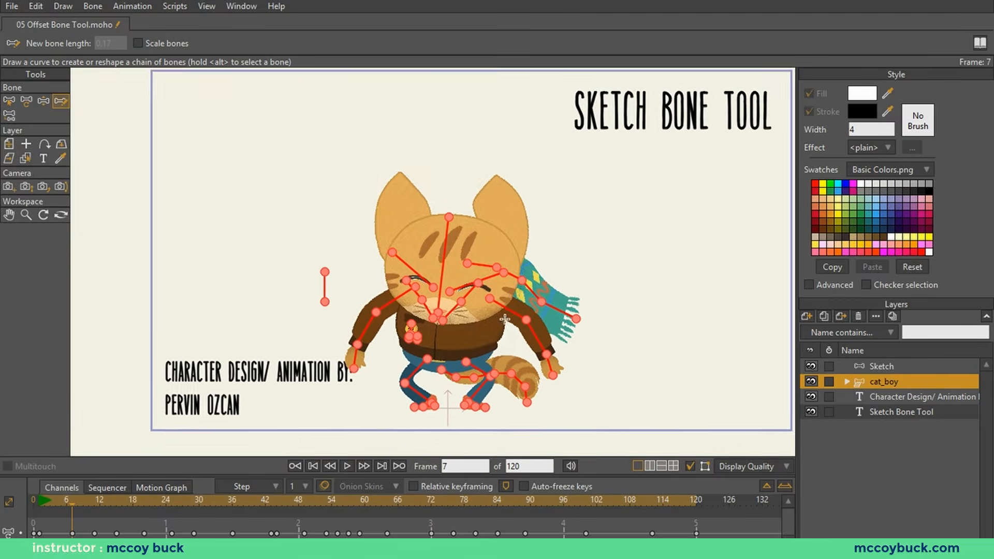
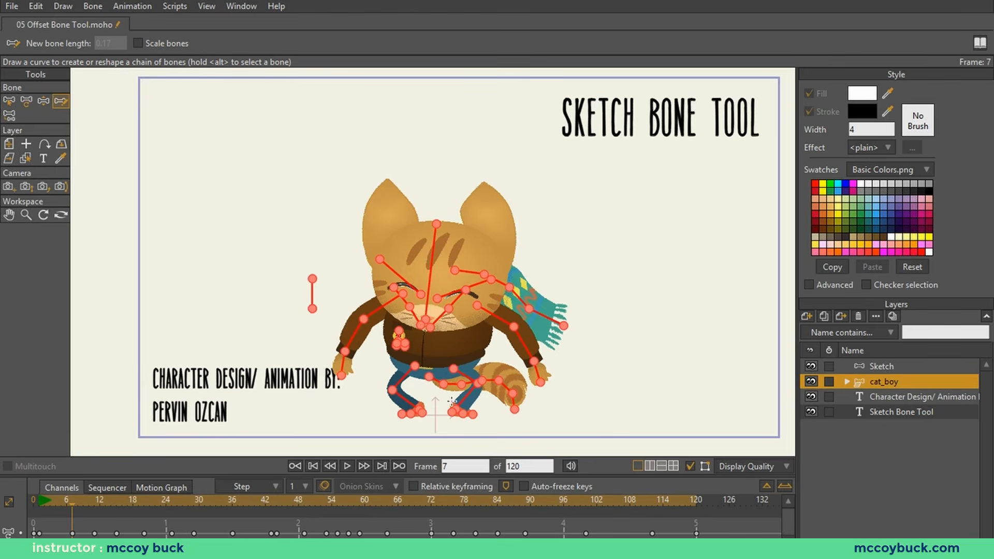
pyautogui.scroll(2, 463, 395)
pyautogui.scroll(-5, 538, 339)
pyautogui.moveTo(385, 151)
pyautogui.mouseDown()
pyautogui.moveTo(325, 181)
pyautogui.moveTo(246, 180)
pyautogui.moveTo(217, 164)
pyautogui.mouseUp()
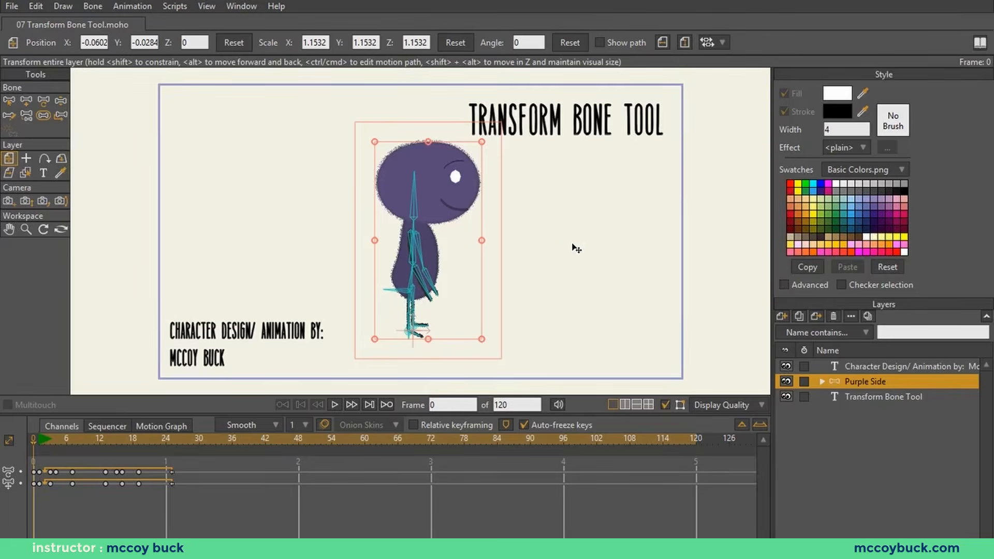
# Add a large vertical bone to the Purple Side layer in the empty space beside the purple character
pyautogui.scroll(4, 576, 249)
pyautogui.press('a')
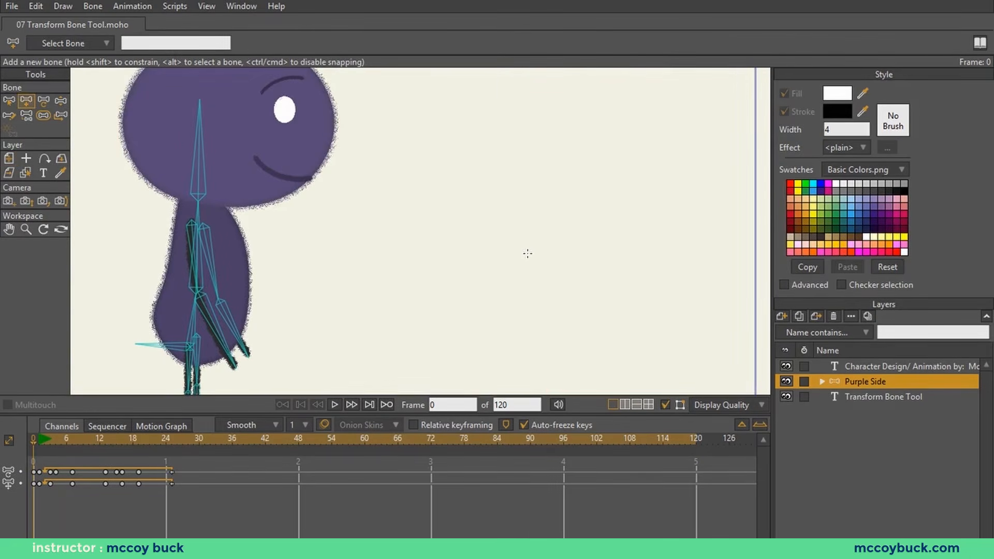
pyautogui.moveTo(545, 296); pyautogui.dragTo(546, 98)
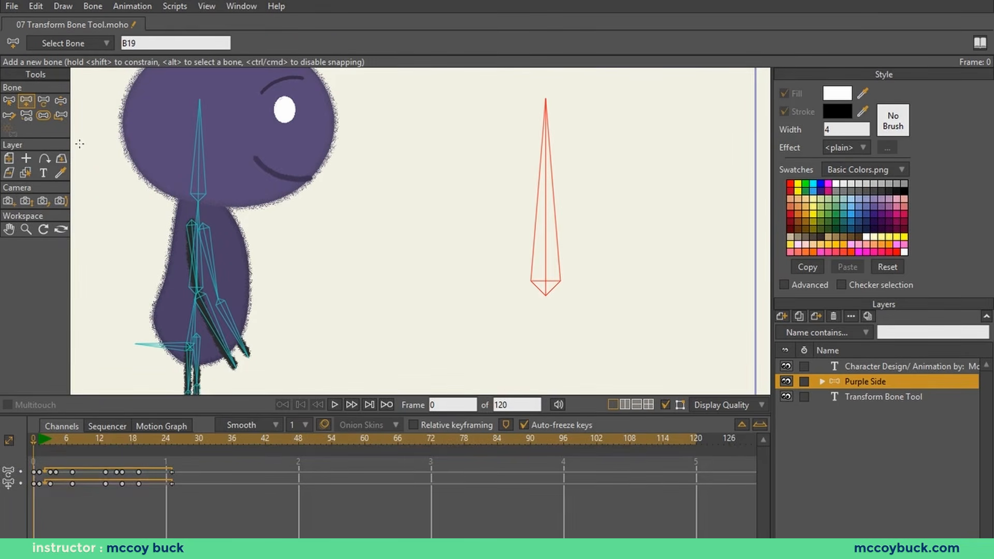
# Shorten the new standalone bone to a length of about 0.32 by moving its tip with Transform Bone
pyautogui.click(43, 99)
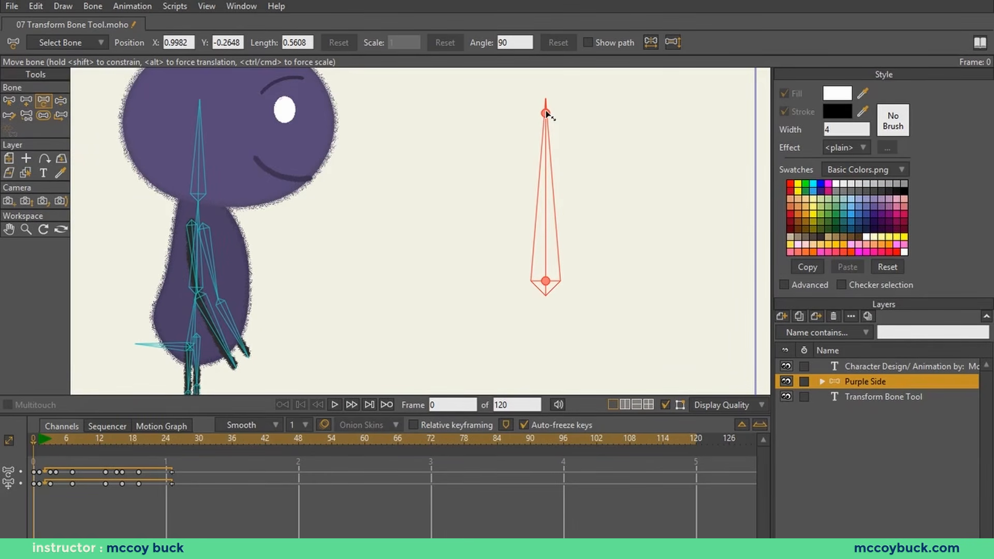
pyautogui.scroll(2, 546, 114)
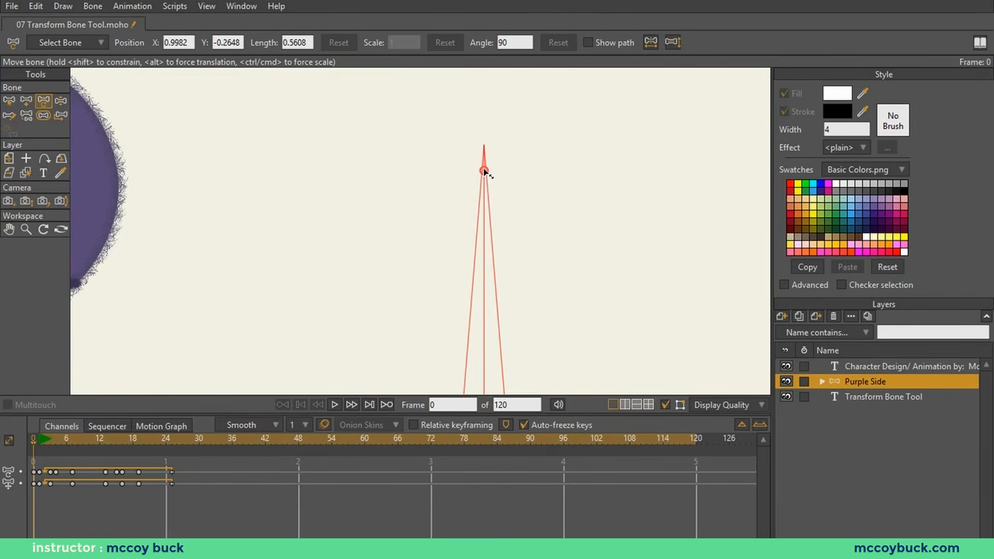
pyautogui.moveTo(484, 172); pyautogui.dragTo(457, 238)
pyautogui.scroll(-2, 492, 262)
pyautogui.hotkey('ctrl', 'z')
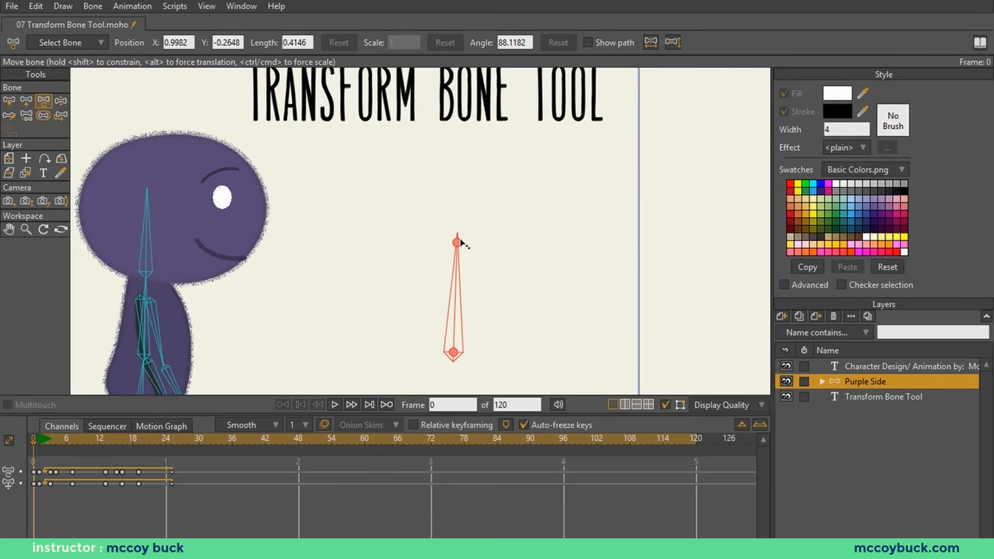
pyautogui.moveTo(455, 287); pyautogui.dragTo(463, 219)
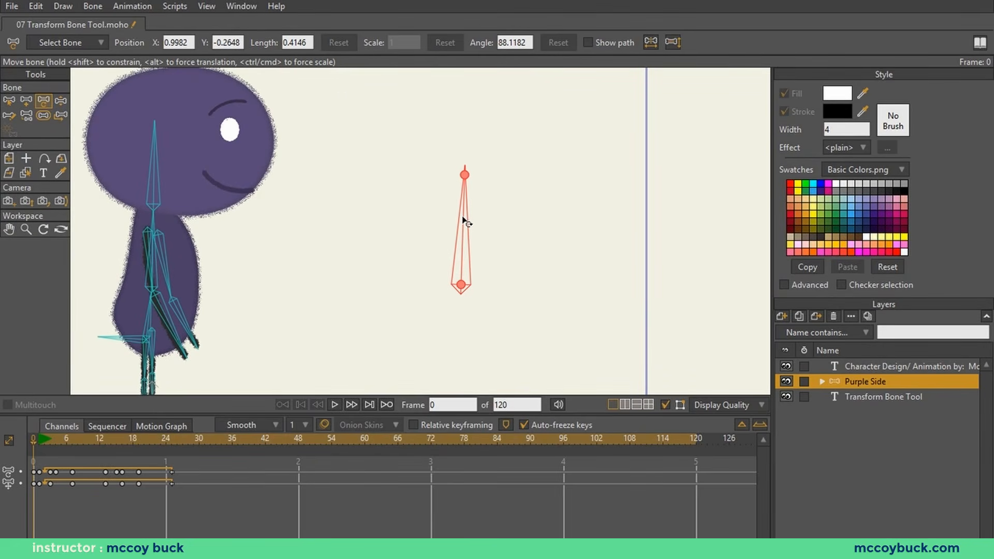
pyautogui.moveTo(463, 216); pyautogui.dragTo(462, 229)
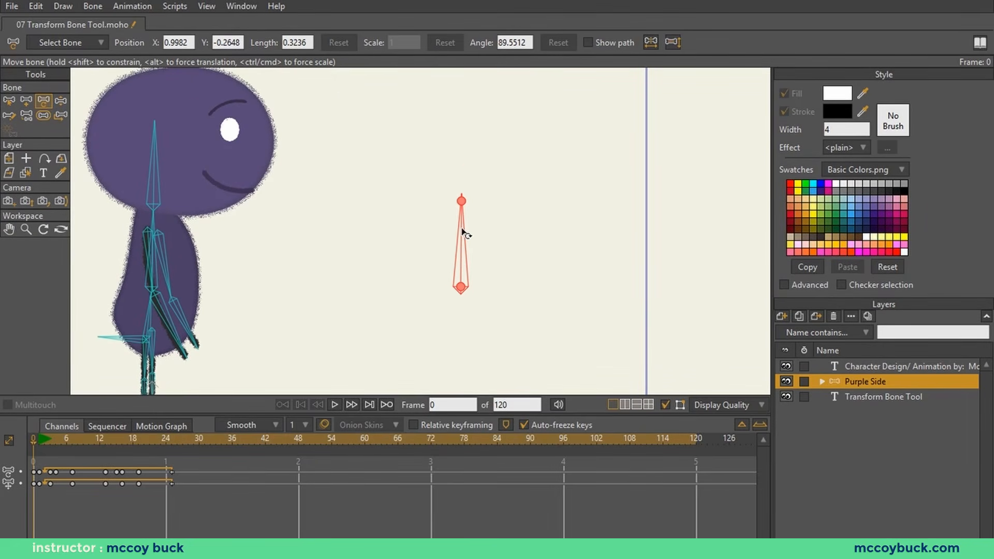
# Try rotating the standalone bone about its base with Transform Bone, and undo the rotation
pyautogui.moveTo(462, 230); pyautogui.dragTo(538, 254)
pyautogui.hotkey('ctrl', 'z')
pyautogui.scroll(3, 536, 262)
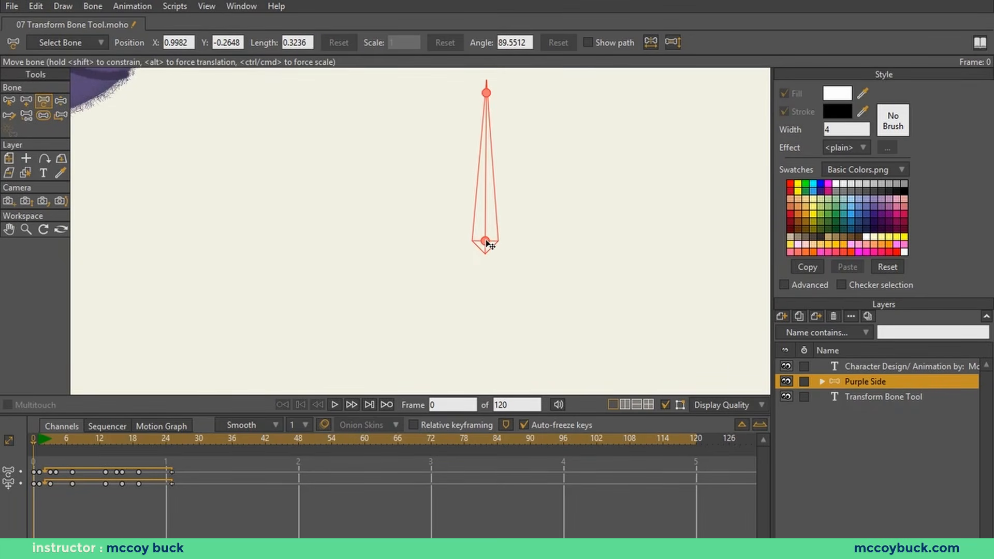
pyautogui.moveTo(486, 243); pyautogui.dragTo(634, 217)
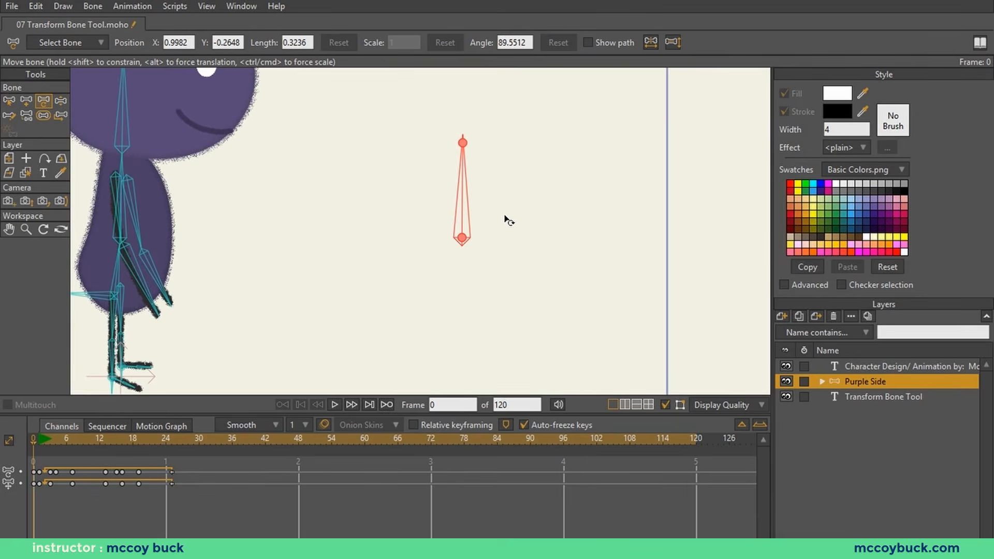
pyautogui.scroll(1, 497, 212)
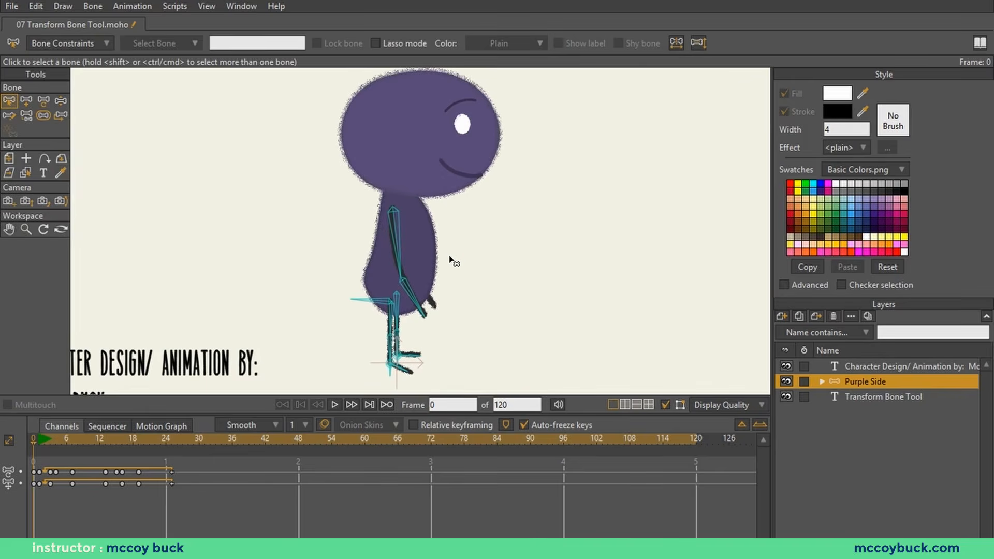
pyautogui.scroll(1, 452, 266)
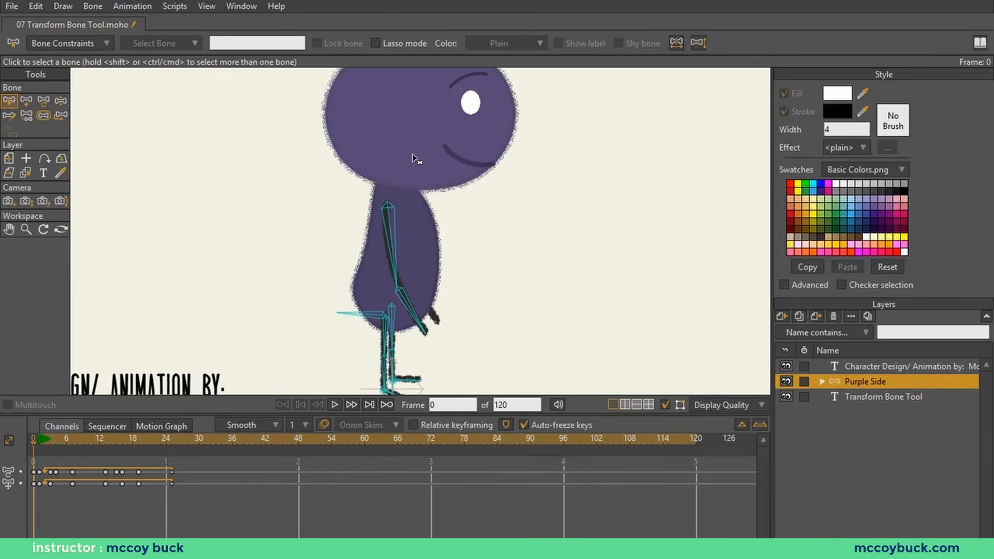
# Test how the front arm bends by swinging its forearm bone forward with Manipulate Bones
pyautogui.moveTo(475, 259); pyautogui.dragTo(494, 204)
pyautogui.scroll(1, 427, 234)
pyautogui.scroll(2, 494, 195)
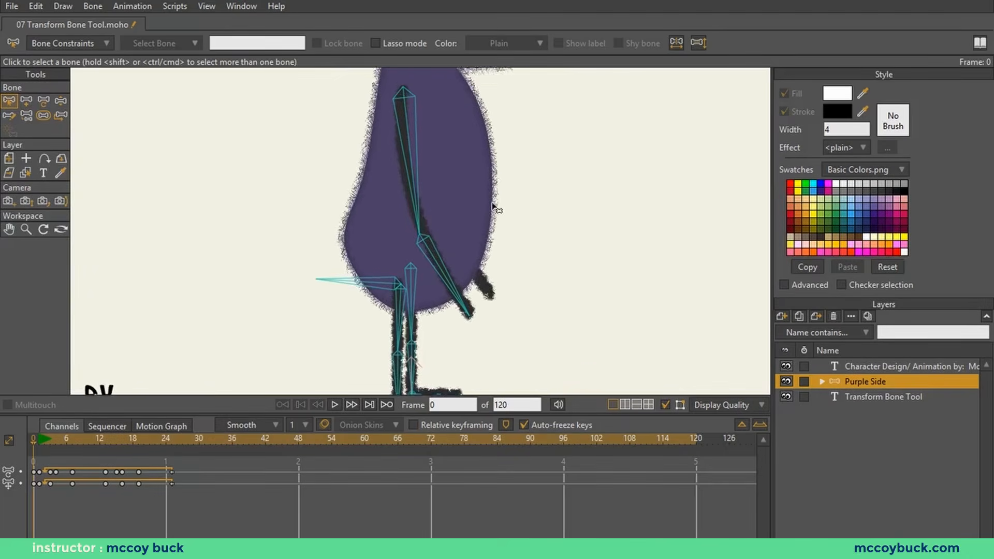
pyautogui.scroll(1, 491, 203)
pyautogui.scroll(-1, 465, 200)
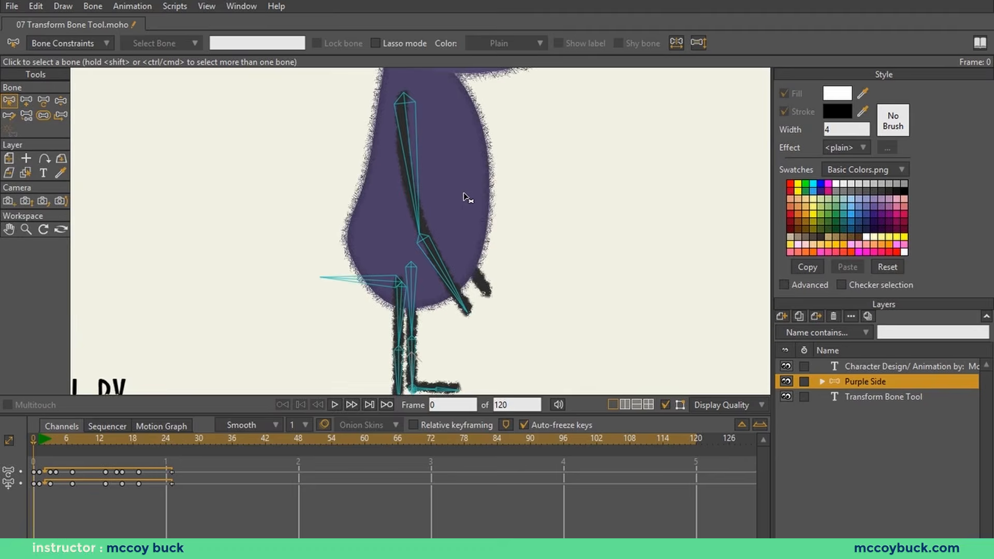
pyautogui.moveTo(466, 200); pyautogui.dragTo(467, 220)
pyautogui.scroll(1, 466, 220)
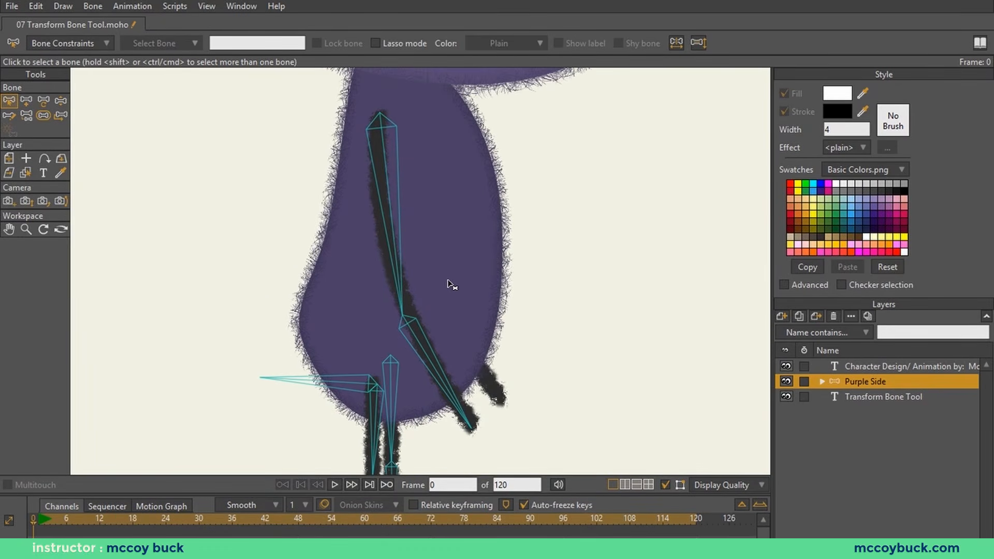
pyautogui.press('z')
pyautogui.moveTo(433, 362); pyautogui.dragTo(486, 269)
# Try shortening the front upper arm bone by moving its tip up the arm with Transform Bone, and undo the change
pyautogui.press('t')
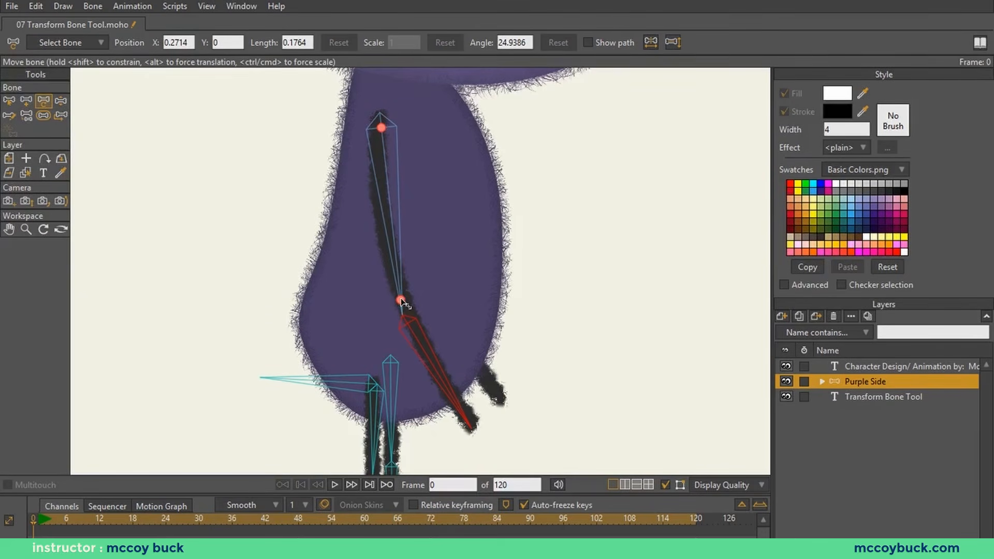
pyautogui.moveTo(402, 300)
pyautogui.mouseDown()
pyautogui.moveTo(391, 236)
pyautogui.moveTo(381, 269)
pyautogui.moveTo(337, 260)
pyautogui.moveTo(313, 224)
pyautogui.moveTo(365, 248)
pyautogui.moveTo(437, 215)
pyautogui.moveTo(459, 166)
pyautogui.moveTo(414, 217)
pyautogui.moveTo(343, 223)
pyautogui.moveTo(385, 227)
pyautogui.mouseUp()
pyautogui.hotkey('ctrl', 'z')
# Select the ArmR layer and examine where its elbow point sits relative to the arm bones
pyautogui.keyDown('ctrl'); pyautogui.keyDown('alt'); pyautogui.click(396, 279); pyautogui.keyUp('alt'); pyautogui.keyUp('ctrl')
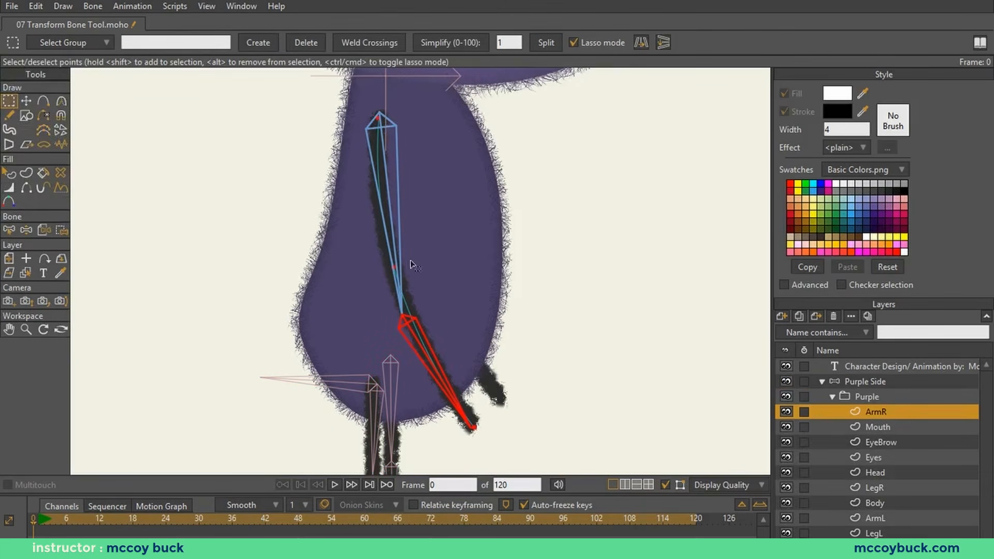
pyautogui.scroll(2, 406, 259)
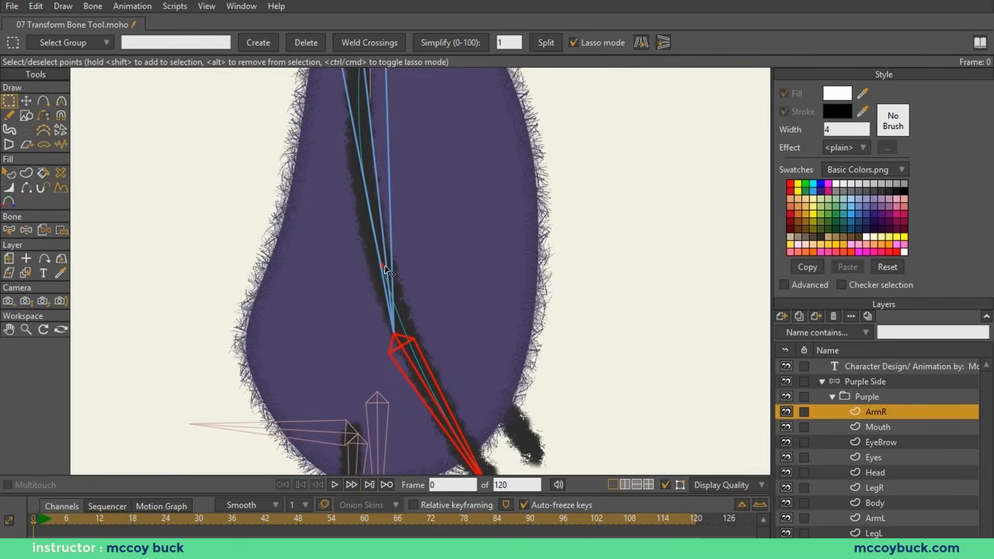
pyautogui.scroll(-1, 384, 264)
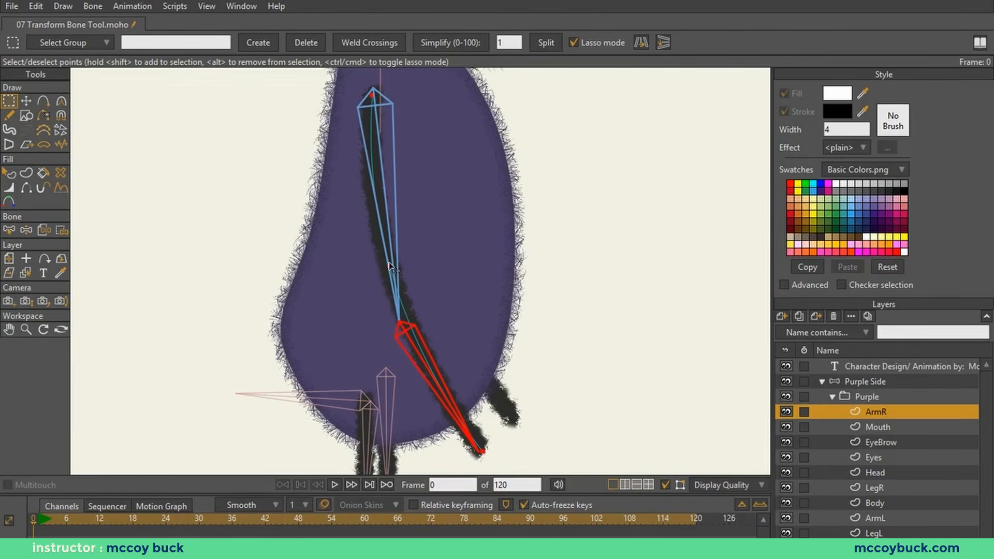
pyautogui.press('t')
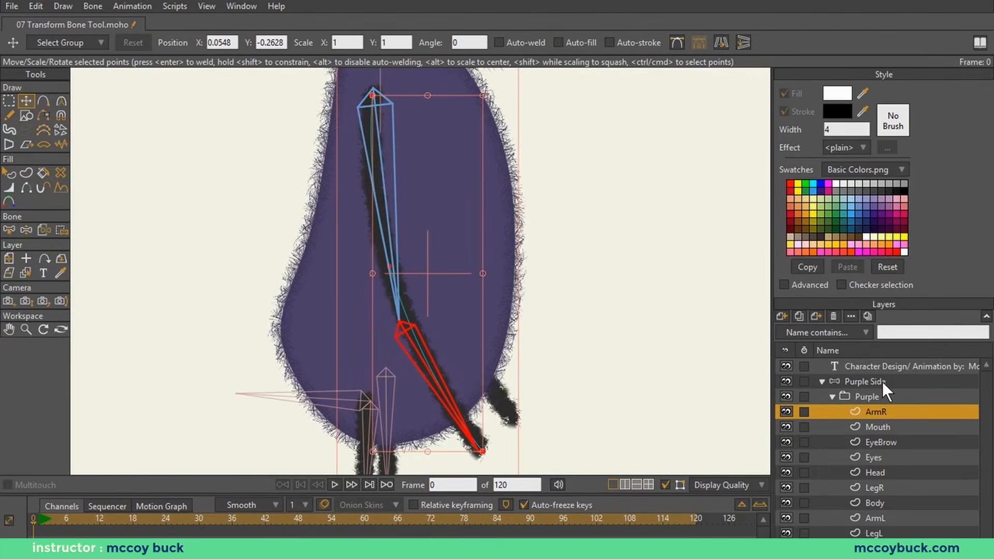
# On the Purple Side layer, end the upper arm bone at the elbow point and refit the forearm bone from there to the hand, about 0.24 long
pyautogui.click(882, 381)
pyautogui.click(389, 252)
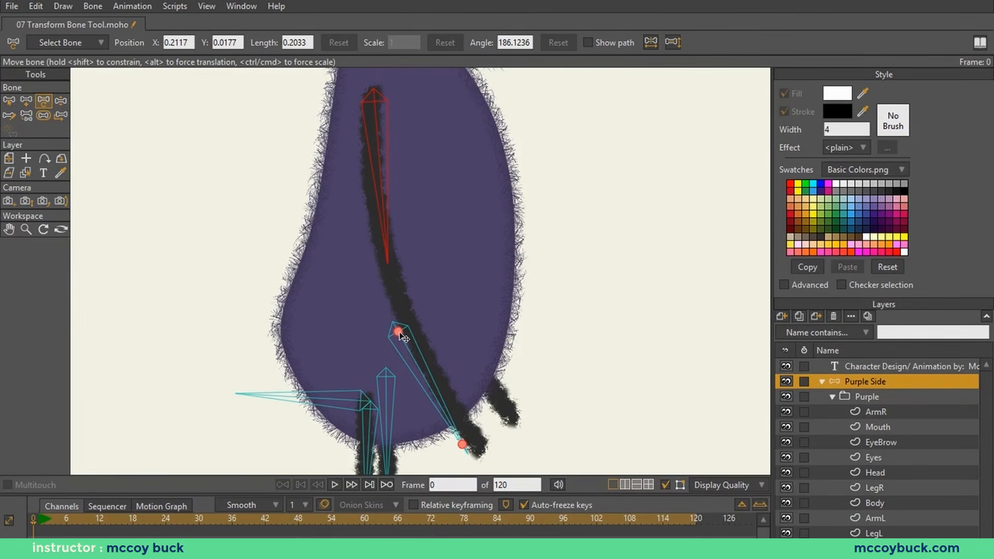
pyautogui.moveTo(403, 336); pyautogui.dragTo(390, 268)
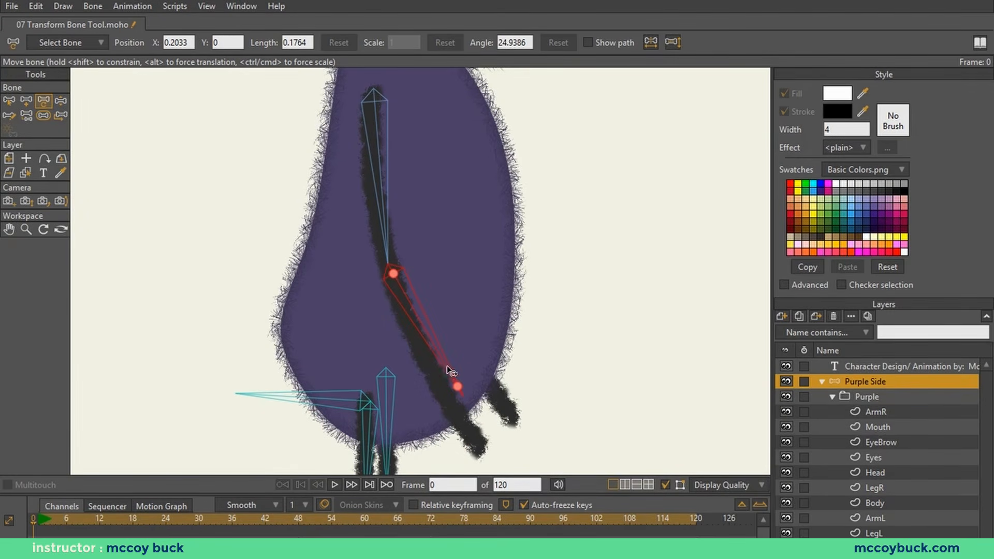
pyautogui.moveTo(458, 390); pyautogui.dragTo(474, 438)
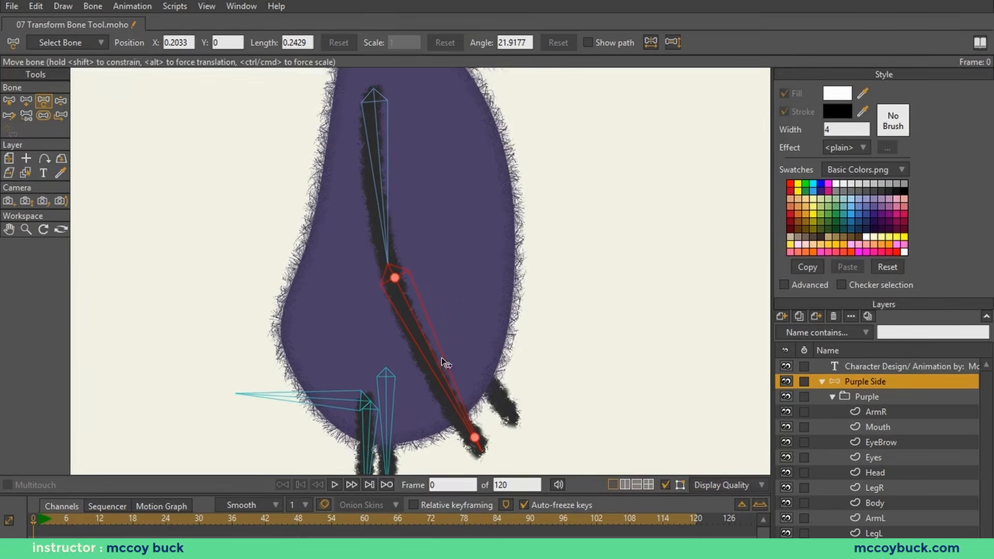
# Try shortening the front forearm bone to a length of about 0.10 by moving its tip up the arm
pyautogui.scroll(1, 442, 359)
pyautogui.moveTo(441, 358); pyautogui.dragTo(414, 287)
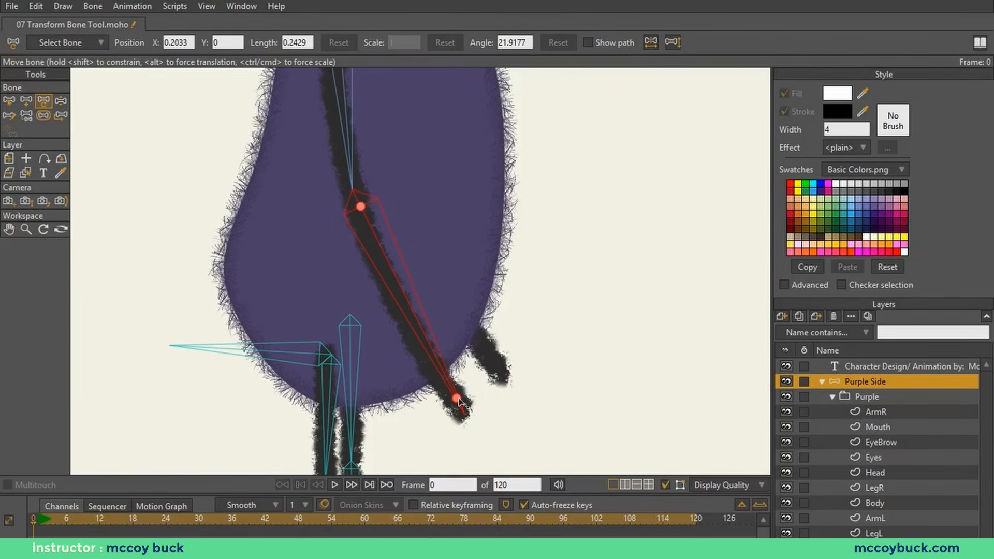
pyautogui.moveTo(414, 316); pyautogui.dragTo(386, 286)
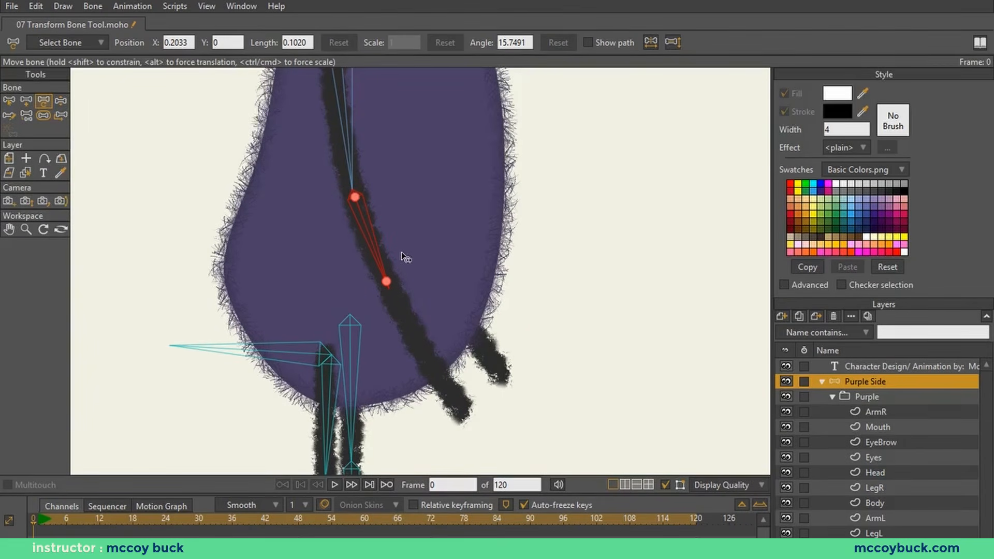
# Stretch the front forearm bone back down to the hand with Transform Bone, to a length of about 0.24
pyautogui.scroll(-1, 397, 249)
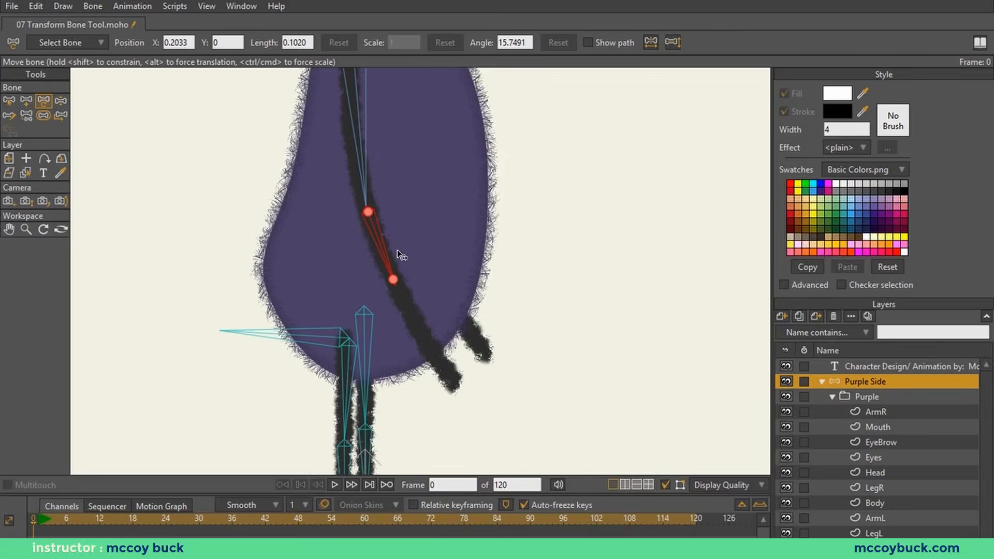
pyautogui.moveTo(395, 281); pyautogui.dragTo(446, 373)
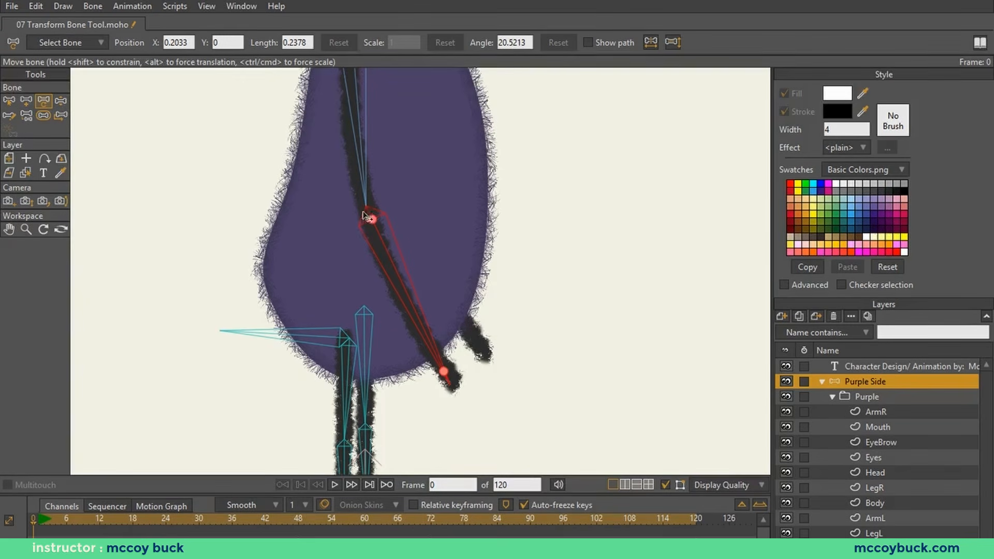
pyautogui.scroll(3, 377, 223)
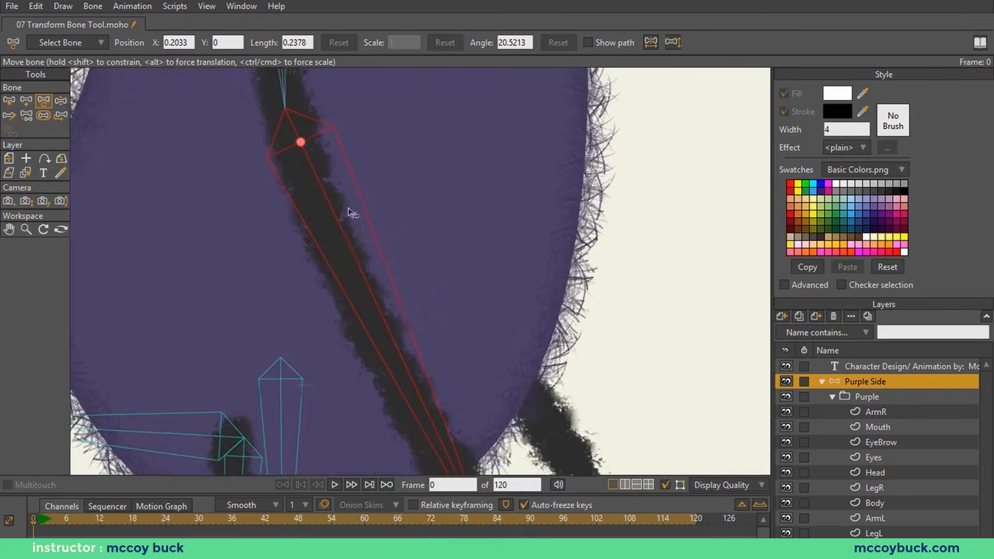
pyautogui.scroll(-5, 344, 177)
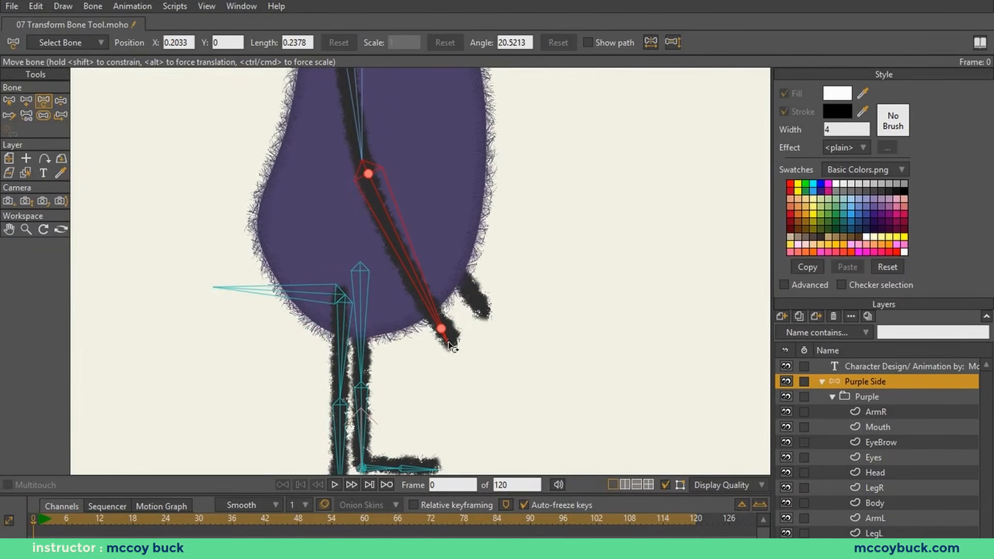
pyautogui.scroll(-3, 435, 224)
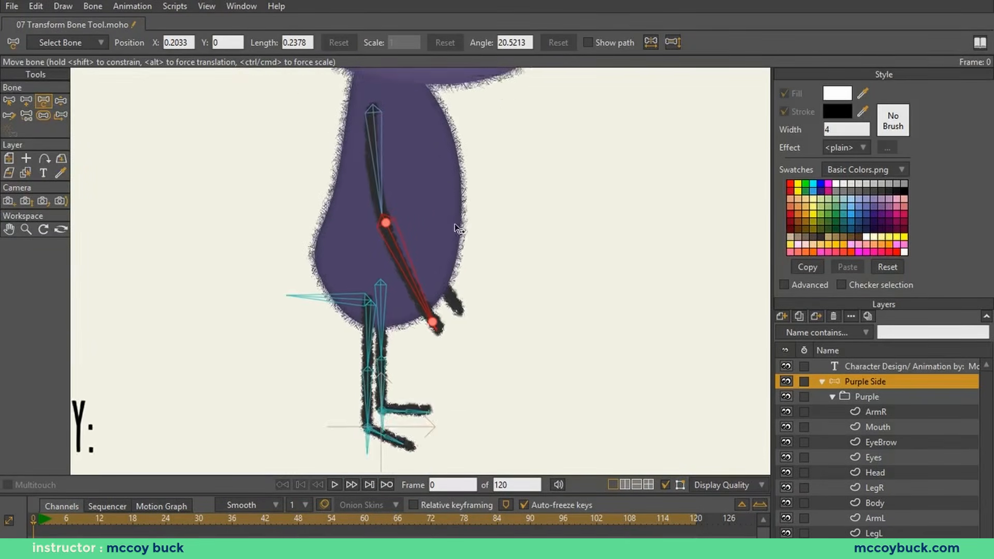
# Test how the leg bends by pulling its lower end forward with Manipulate Bones
pyautogui.scroll(-3, 453, 282)
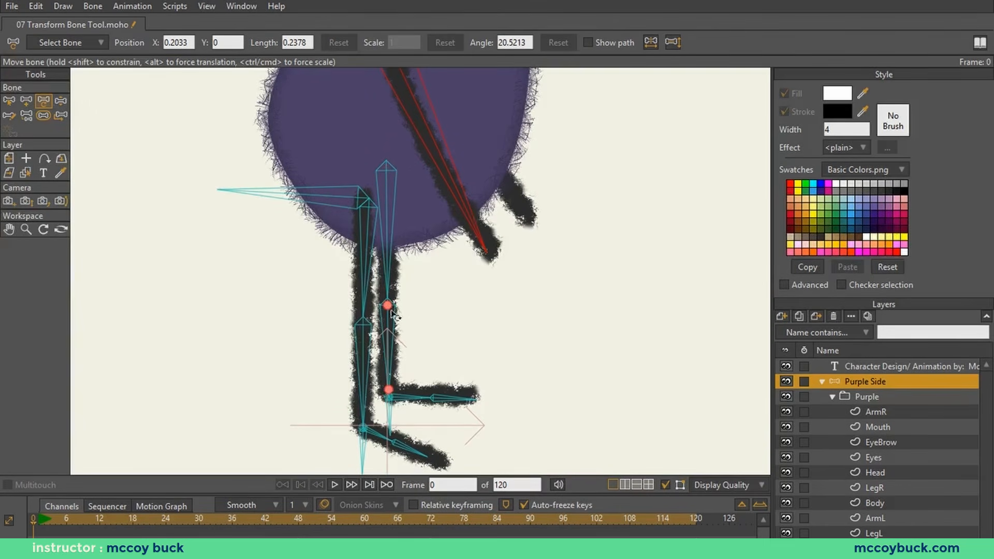
pyautogui.press('z')
pyautogui.moveTo(384, 413); pyautogui.dragTo(423, 397)
# Adjust the leg bones around the knee with Transform Bone
pyautogui.press('t')
pyautogui.moveTo(387, 248); pyautogui.dragTo(384, 168)
pyautogui.moveTo(386, 285); pyautogui.dragTo(390, 322)
pyautogui.click(391, 321)
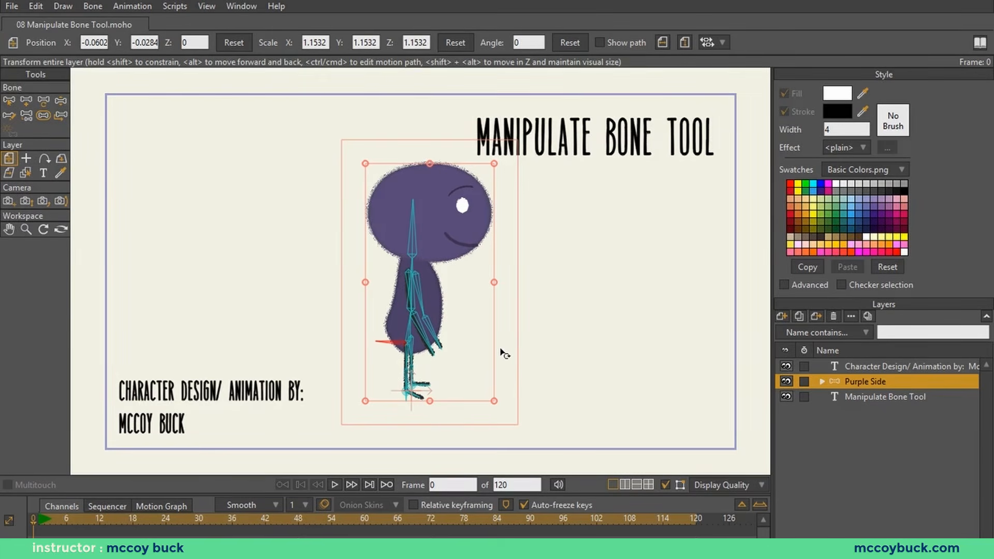
# In the Manipulate Bone Tool file, raise the arm behind the body forward with Manipulate Bones and swing its forearm downward
pyautogui.scroll(5, 507, 350)
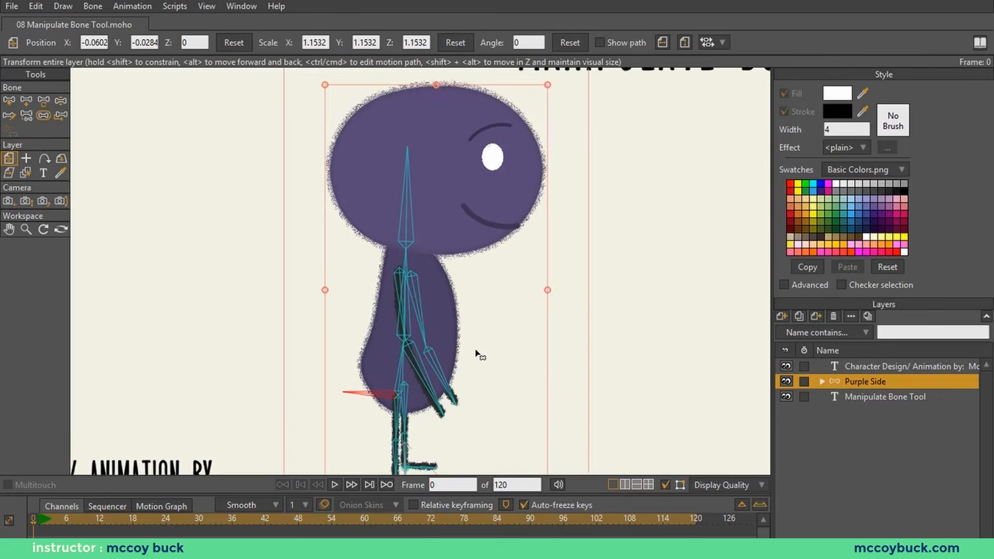
pyautogui.press('z')
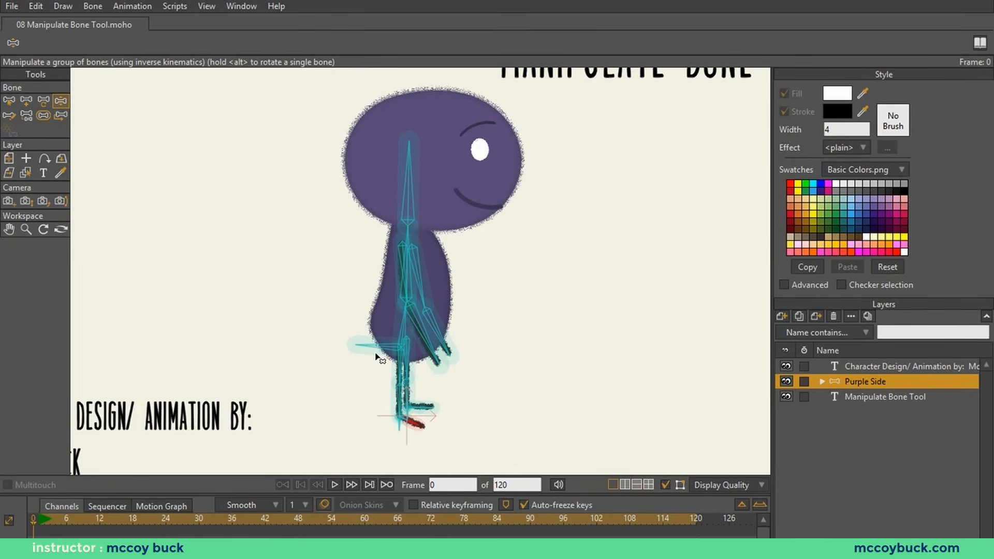
pyautogui.scroll(-2, 514, 344)
pyautogui.scroll(2, 517, 343)
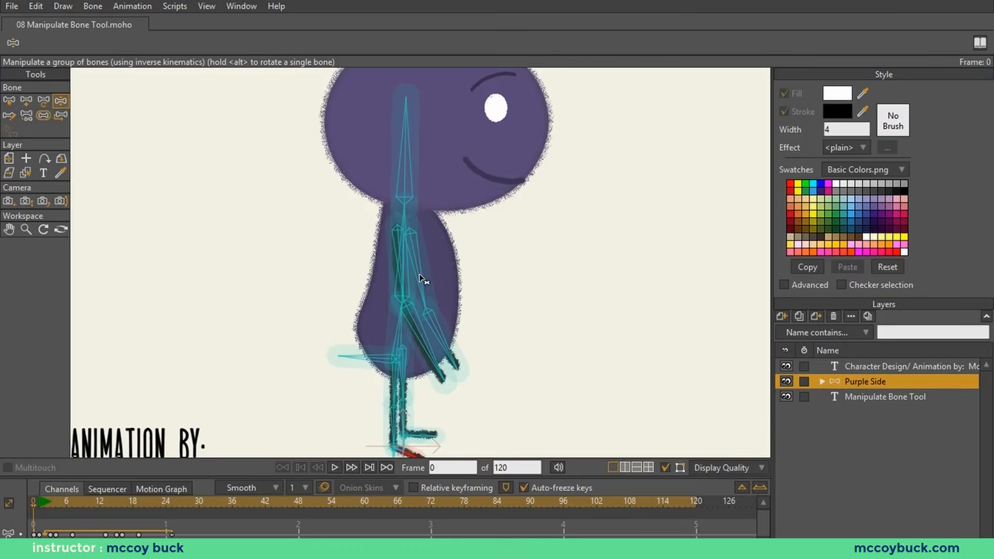
pyautogui.moveTo(422, 280); pyautogui.dragTo(543, 225)
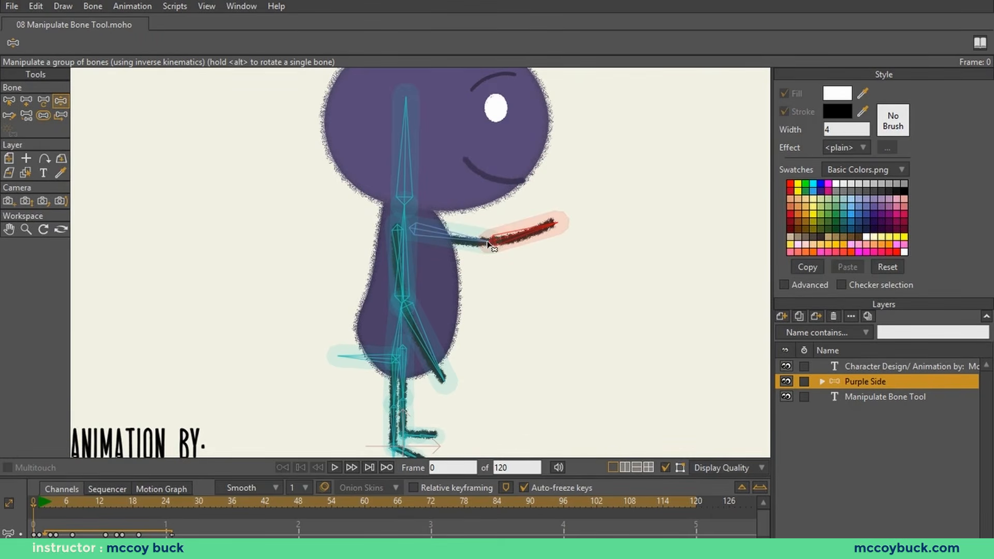
pyautogui.scroll(2, 455, 252)
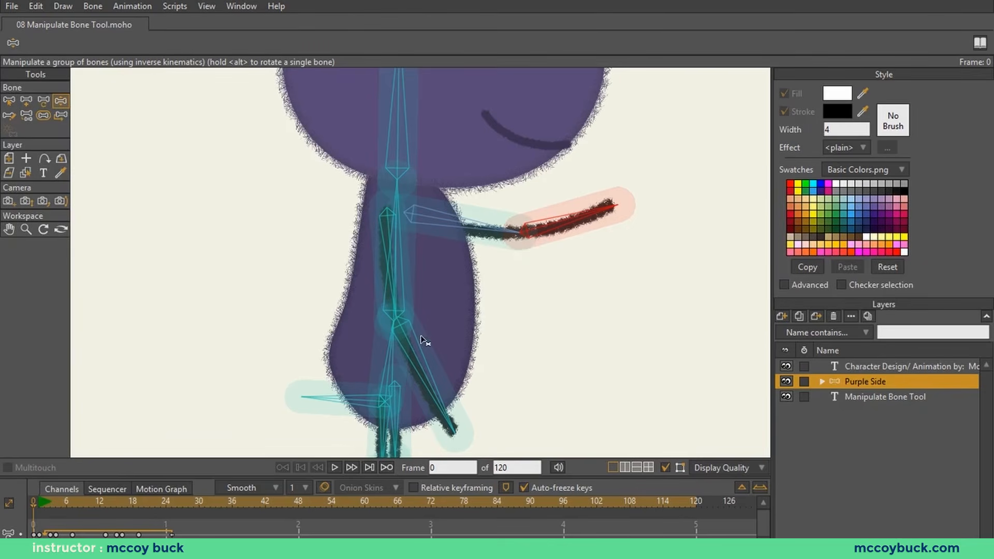
pyautogui.moveTo(498, 237); pyautogui.dragTo(483, 296)
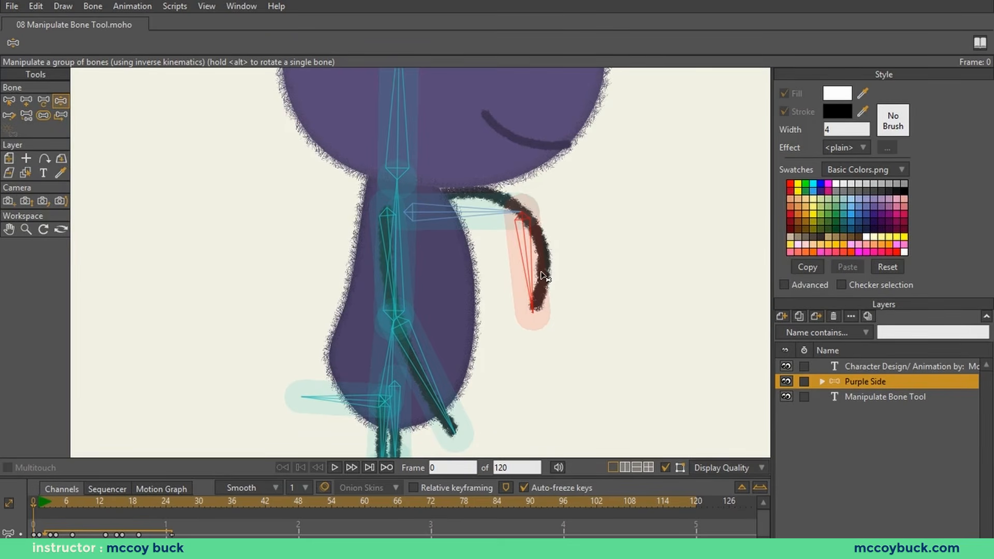
# Reduce the Bone Strength of the upper arm bone behind the body to narrow its influence area
pyautogui.press('s')
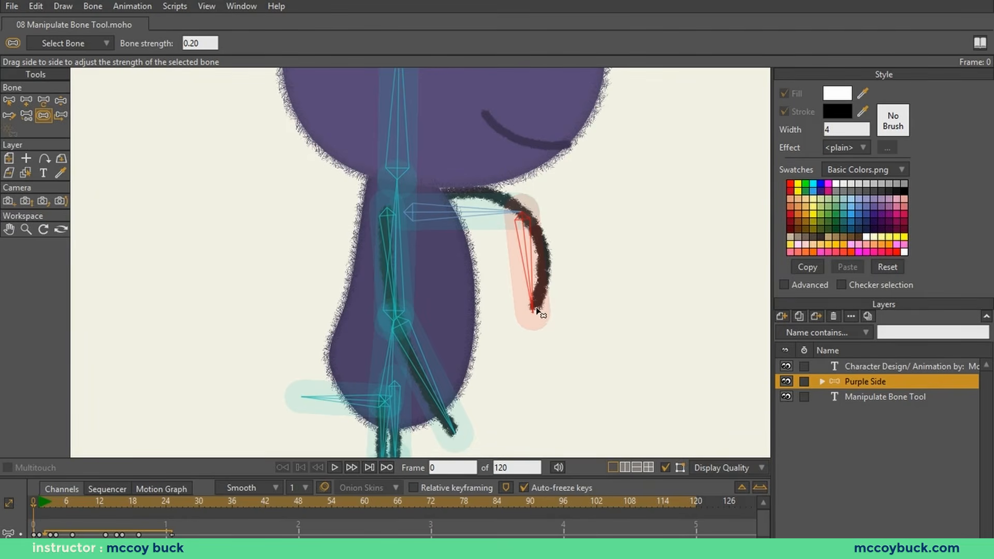
pyautogui.click(486, 218)
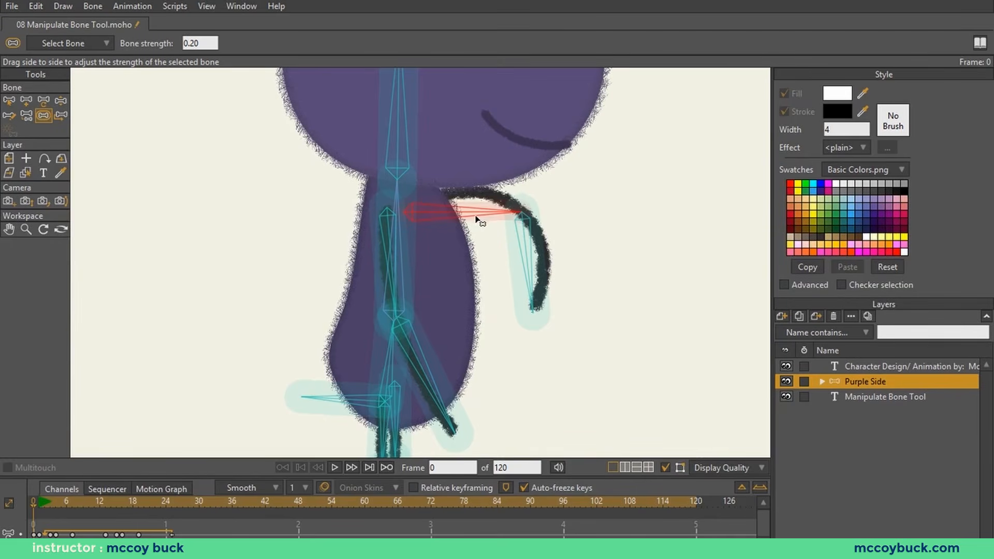
pyautogui.moveTo(477, 215); pyautogui.dragTo(475, 215)
pyautogui.moveTo(524, 261); pyautogui.dragTo(554, 306)
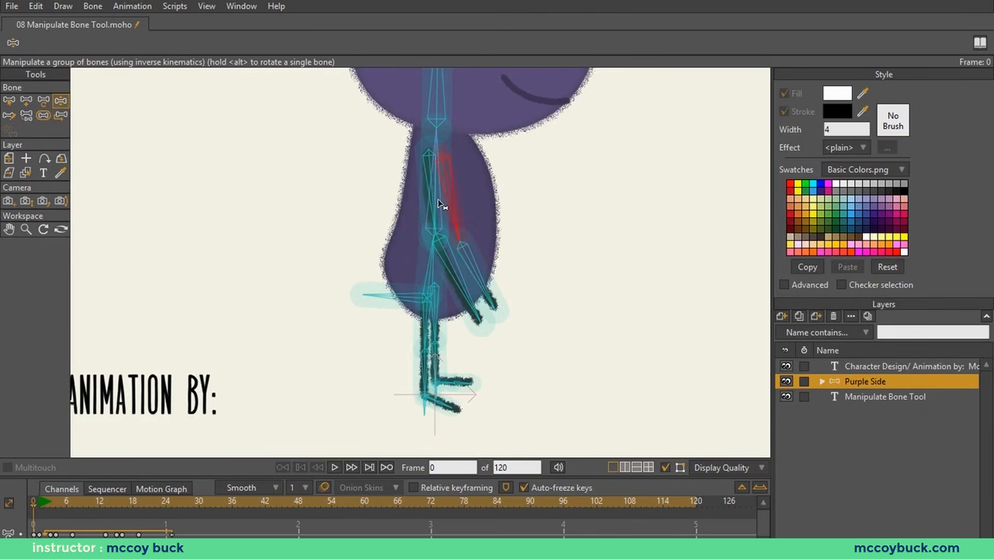
# Bend the character's upper body forward until it is horizontal by pulling the upper torso bone with Manipulate Bones
pyautogui.moveTo(437, 198); pyautogui.dragTo(435, 197)
pyautogui.click(436, 145)
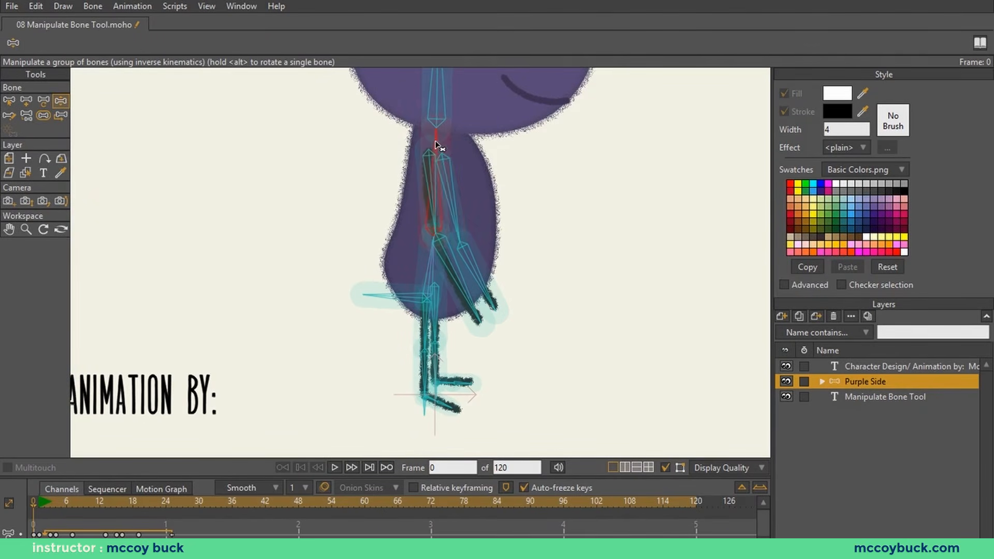
pyautogui.moveTo(436, 146); pyautogui.dragTo(549, 251)
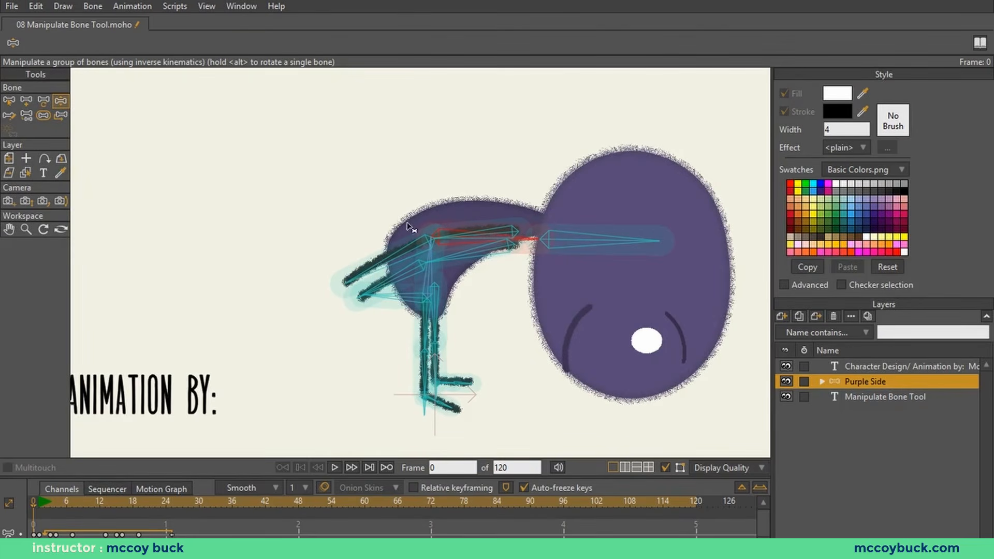
# Play the character's animation with the whole figure in view, stop it and return to frame 0
pyautogui.press('t')
pyautogui.scroll(-5, 553, 294)
pyautogui.moveTo(553, 265); pyautogui.dragTo(508, 308)
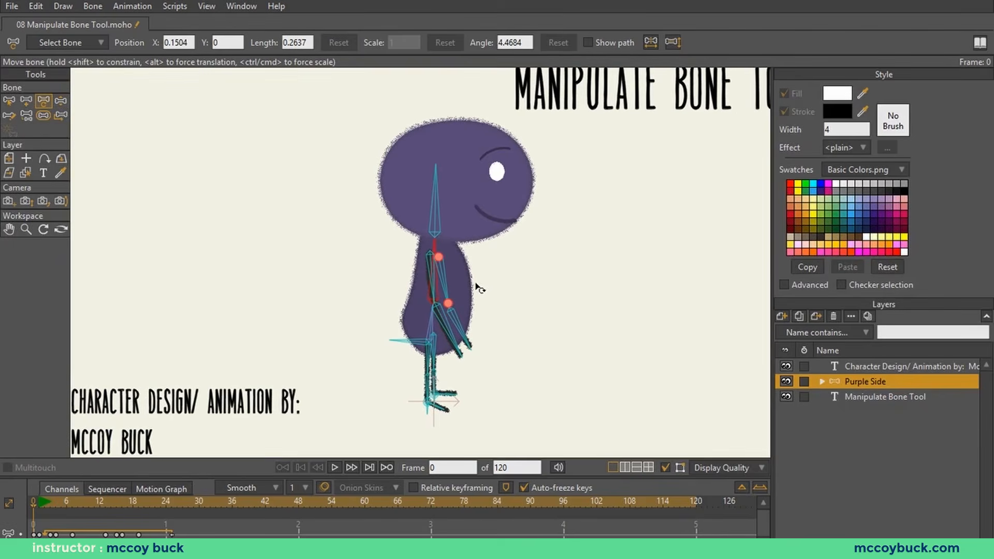
pyautogui.click(334, 467)
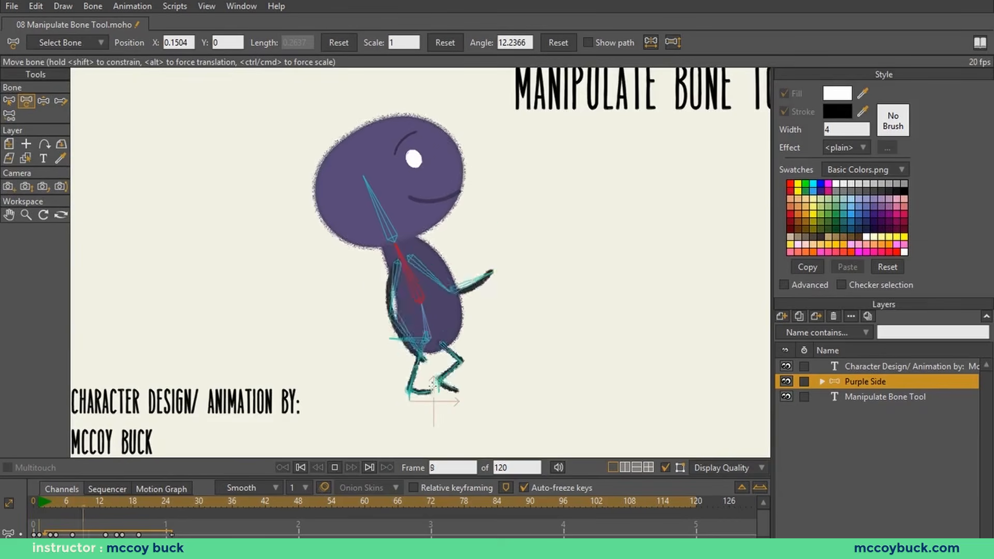
pyautogui.click(334, 467)
pyautogui.click(286, 467)
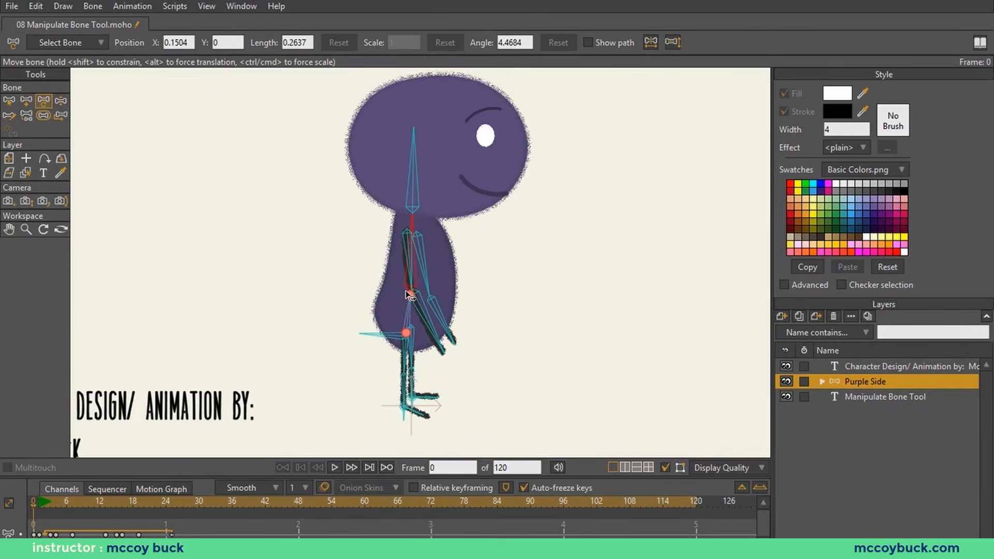
# Test the upper body at frame 0 by leaning the upper torso and head bones backward with Manipulate Bones
pyautogui.press('z')
pyautogui.moveTo(413, 232); pyautogui.dragTo(389, 226)
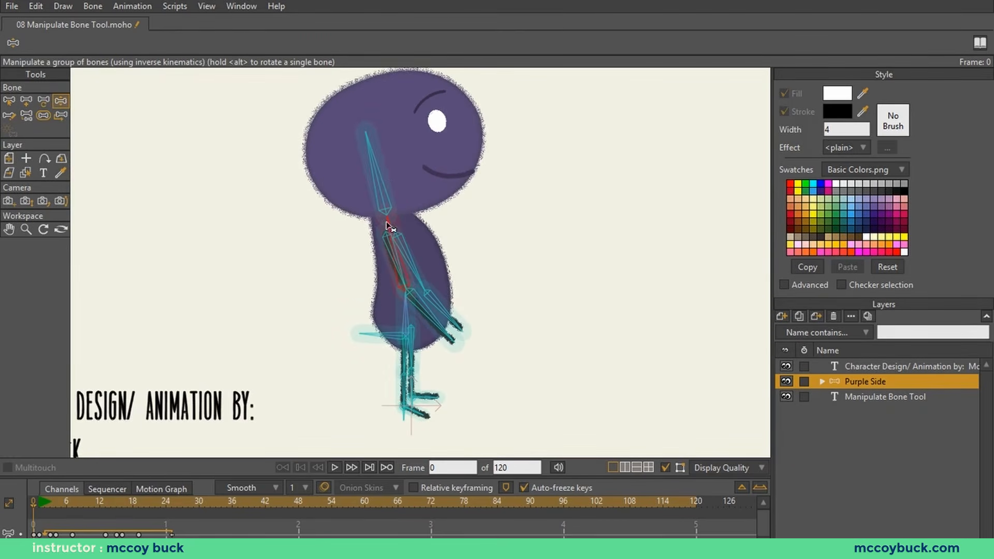
pyautogui.moveTo(372, 168)
pyautogui.mouseDown()
pyautogui.moveTo(410, 166)
pyautogui.moveTo(339, 158)
pyautogui.moveTo(395, 155)
pyautogui.moveTo(361, 158)
pyautogui.moveTo(385, 139)
pyautogui.moveTo(357, 165)
pyautogui.mouseUp()
pyautogui.press('t')
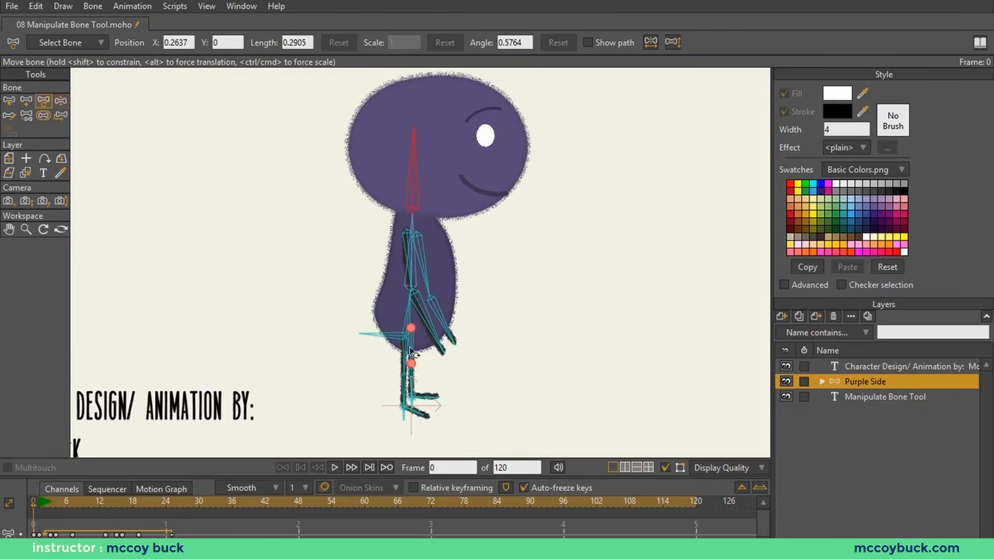
# Test the leg's inverse kinematics by pulling its ankle forward and up with Manipulate Bones so the knee bends backward
pyautogui.press('z')
pyautogui.moveTo(404, 418); pyautogui.dragTo(420, 377)
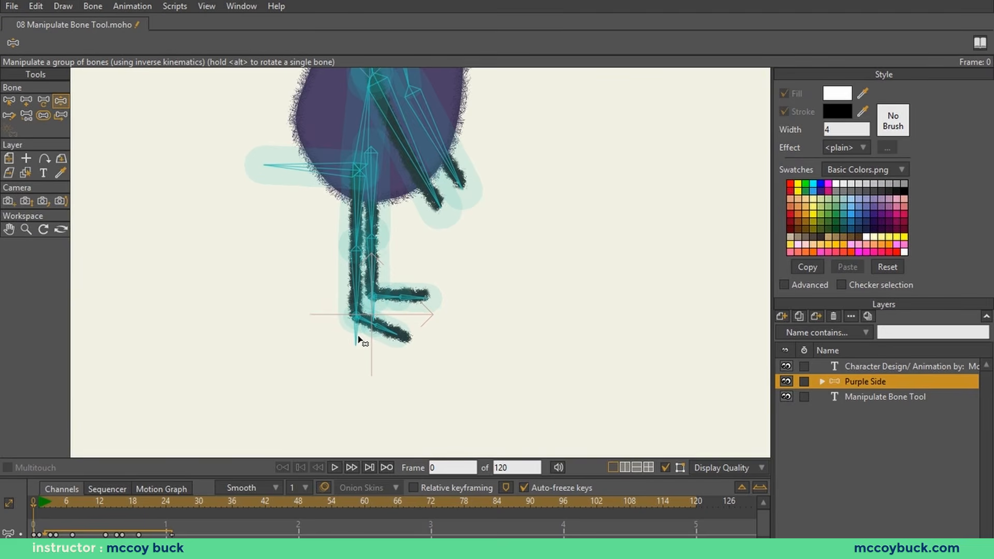
pyautogui.moveTo(356, 336)
pyautogui.mouseDown()
pyautogui.moveTo(349, 326)
pyautogui.moveTo(362, 266)
pyautogui.moveTo(402, 306)
pyautogui.moveTo(332, 308)
pyautogui.moveTo(344, 241)
pyautogui.moveTo(408, 279)
pyautogui.moveTo(324, 284)
pyautogui.moveTo(354, 234)
pyautogui.moveTo(390, 248)
pyautogui.moveTo(423, 236)
pyautogui.moveTo(416, 219)
pyautogui.mouseUp()
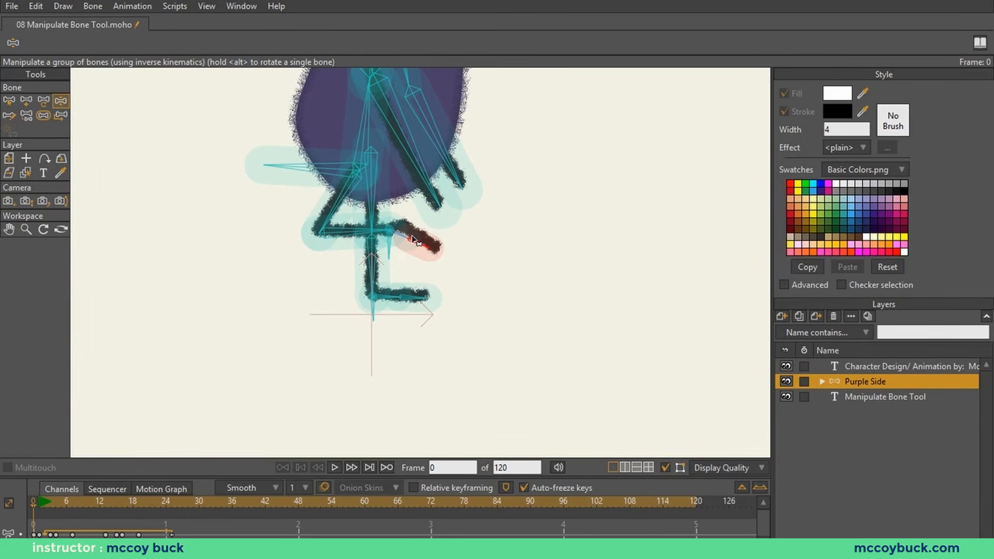
pyautogui.click(39, 498)
pyautogui.moveTo(333, 316)
pyautogui.mouseDown()
pyautogui.moveTo(331, 290)
pyautogui.moveTo(324, 342)
pyautogui.moveTo(335, 262)
pyautogui.moveTo(331, 361)
pyautogui.moveTo(337, 288)
pyautogui.moveTo(341, 308)
pyautogui.mouseUp()
pyautogui.hotkey('ctrl', 'z')
pyautogui.click(34, 501)
# Test the arm that reaches farthest forward by pulling its forearm bone forward and up with Manipulate Bones
pyautogui.scroll(-2, 373, 344)
pyautogui.moveTo(467, 321); pyautogui.dragTo(444, 335)
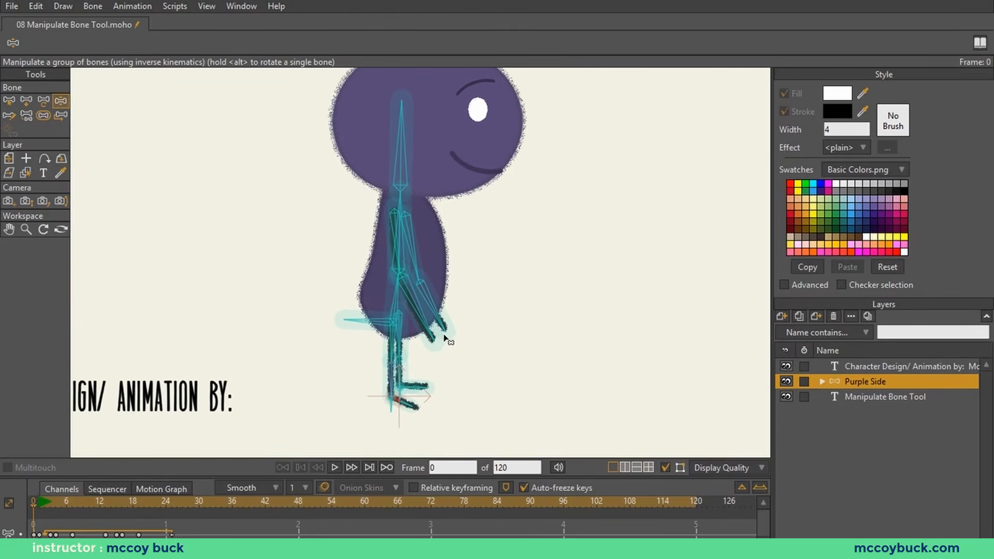
pyautogui.moveTo(416, 298); pyautogui.dragTo(516, 209)
pyautogui.press('t')
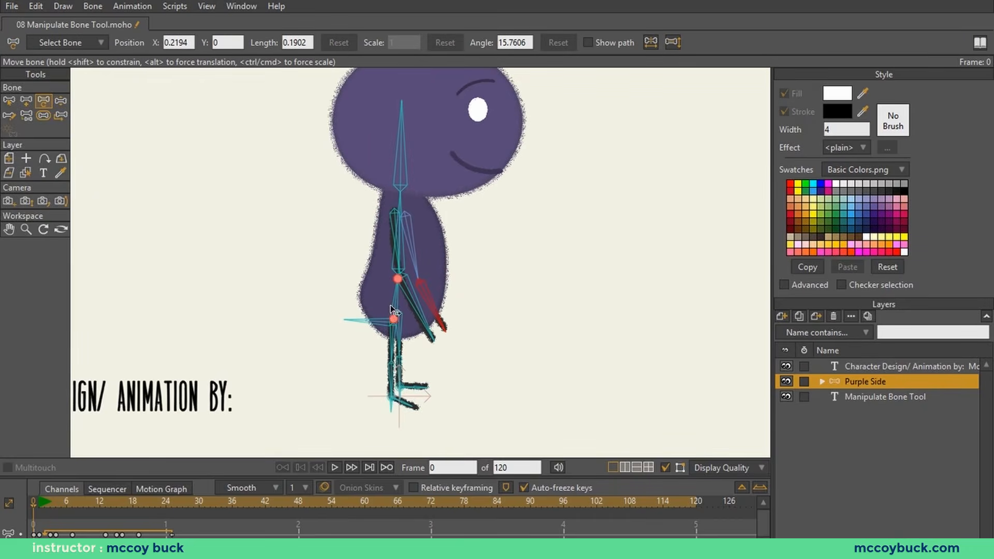
# Test the hip bone that points backward from the pelvis by swinging it downward with Manipulate Bones
pyautogui.click(358, 322)
pyautogui.press('z')
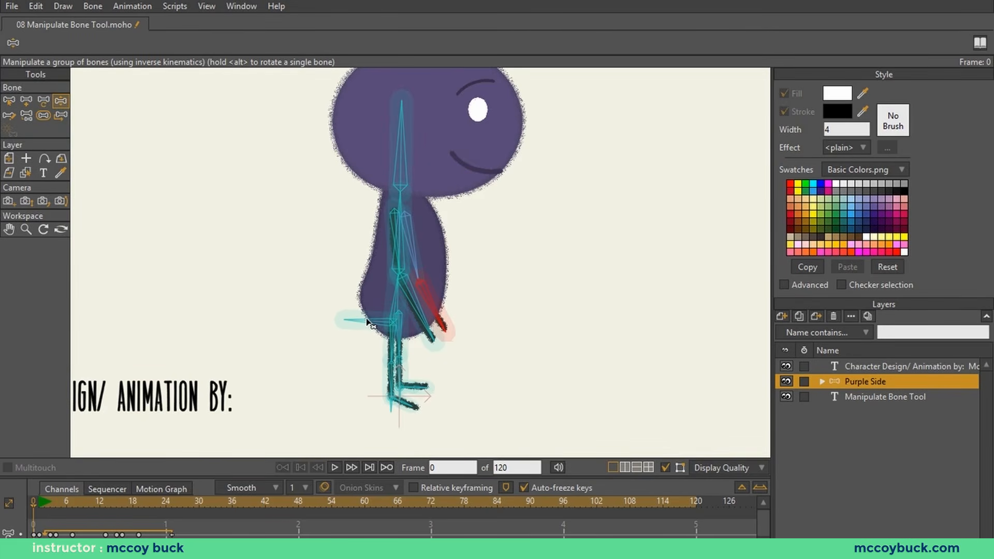
pyautogui.moveTo(369, 321); pyautogui.dragTo(396, 339)
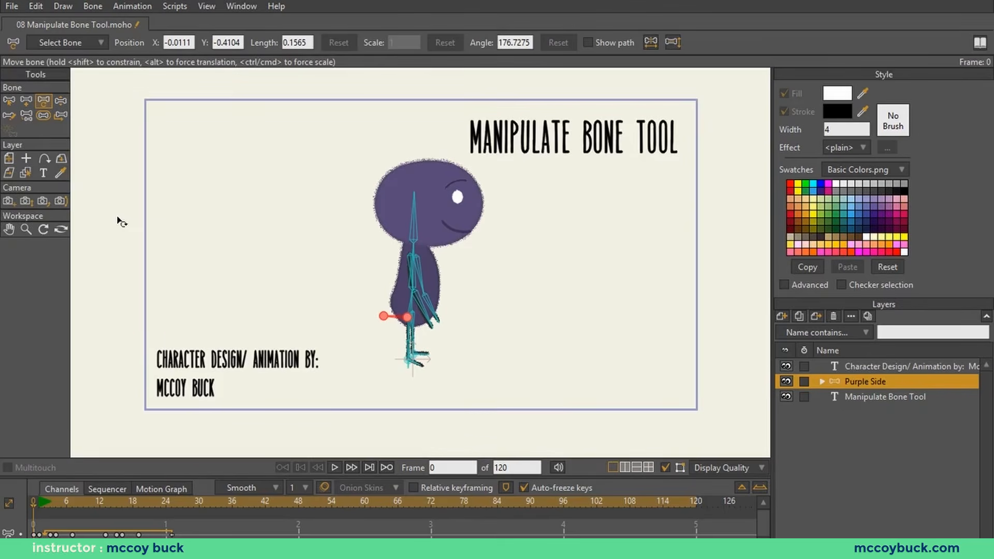